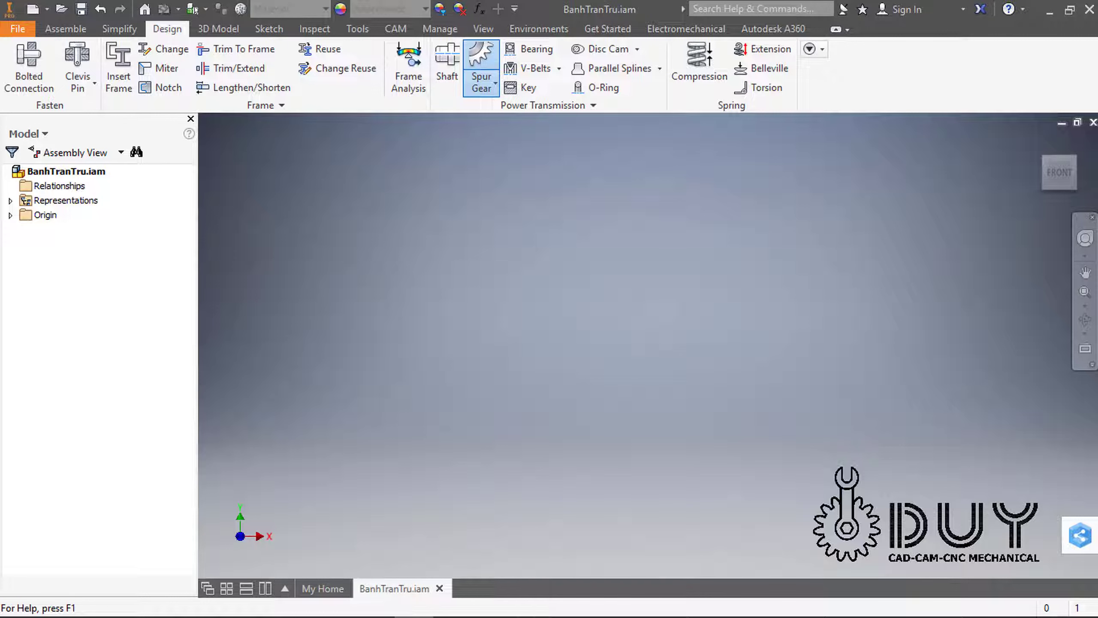
Set the spur gear design guide to Number of Teeth and the desired gear ratio to 5.74
drag(115, 258, 721, 170)
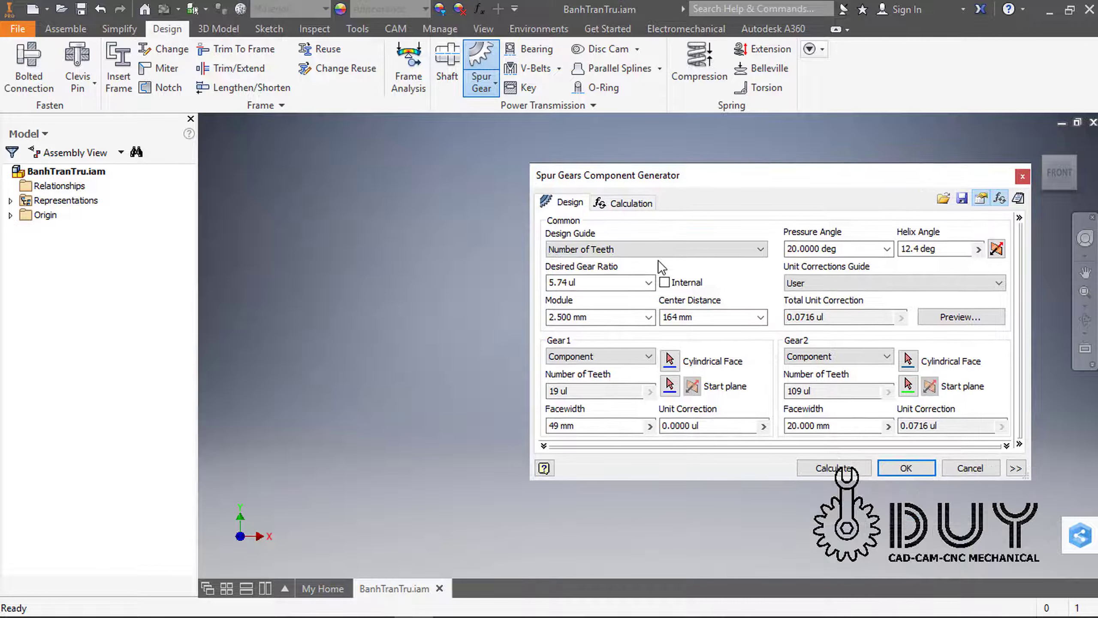
click(676, 251)
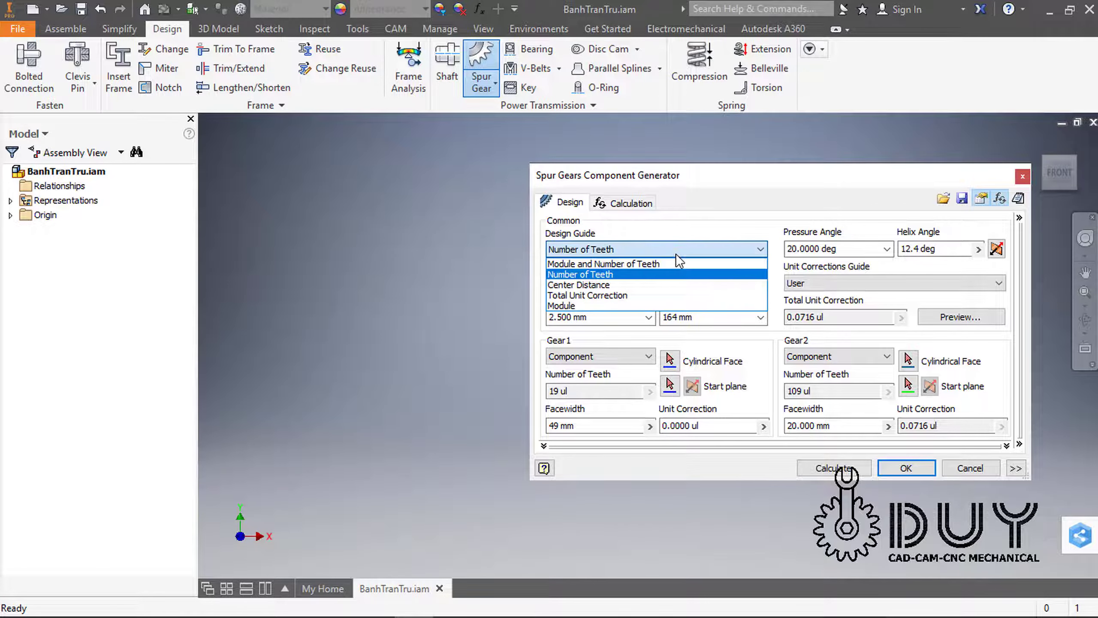
click(636, 273)
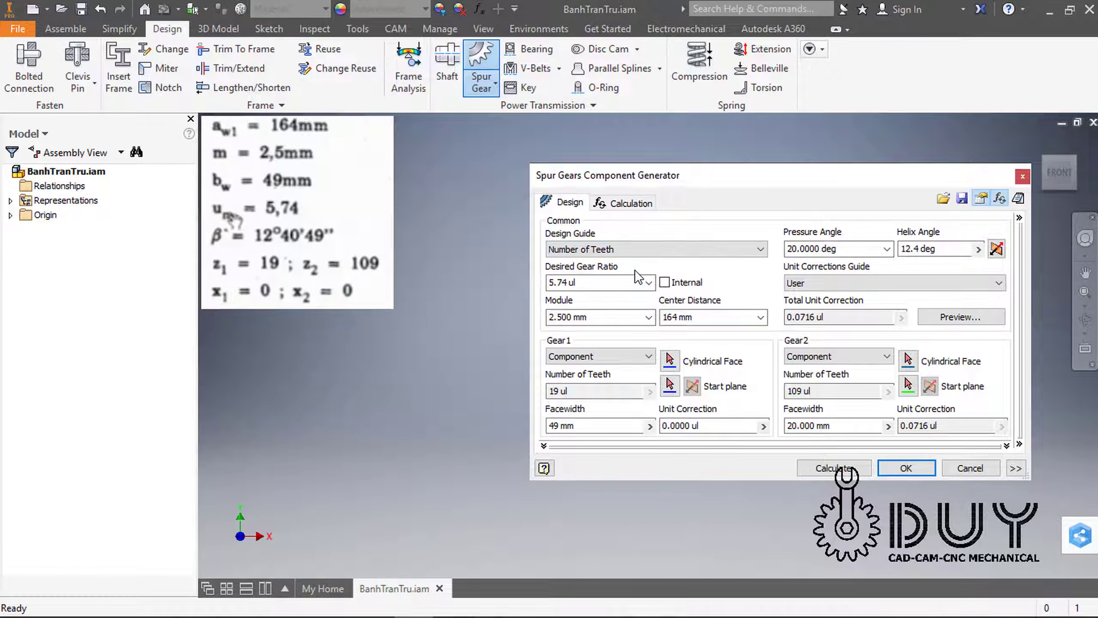
click(609, 281)
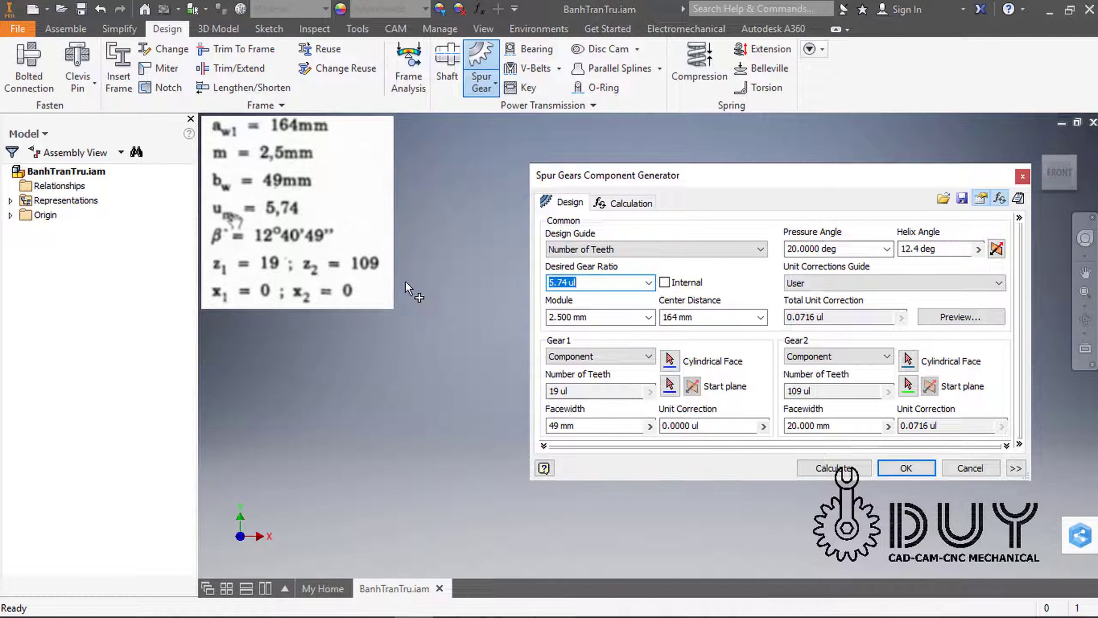
text(5.74)
Set the gear module to 2.5 mm and the center distance to 164 mm
click(578, 313)
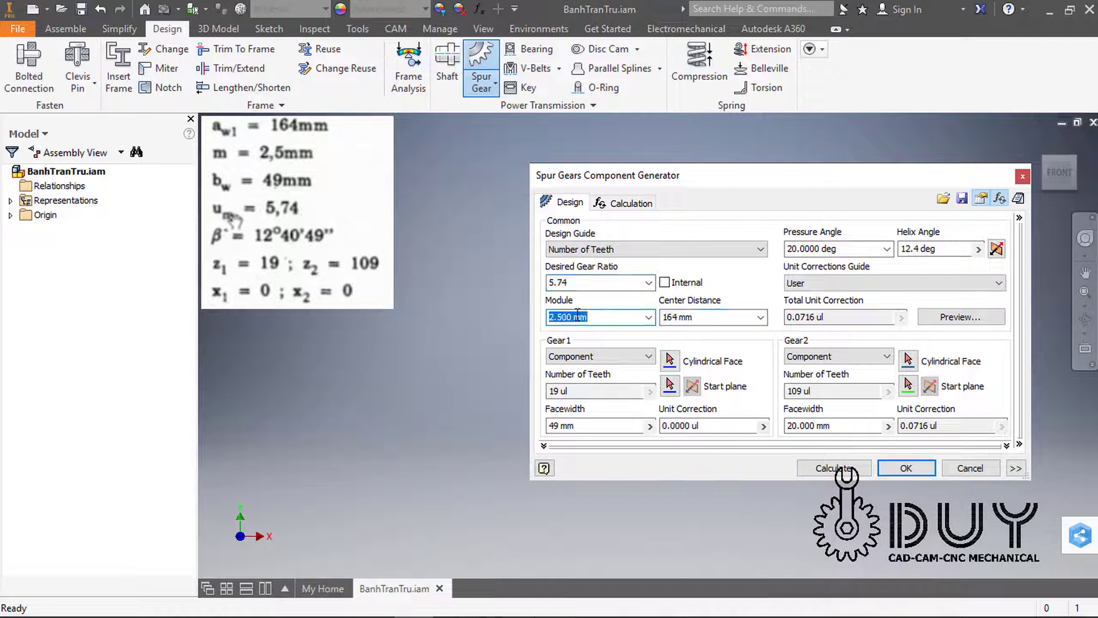
text(164)
key(Tab)
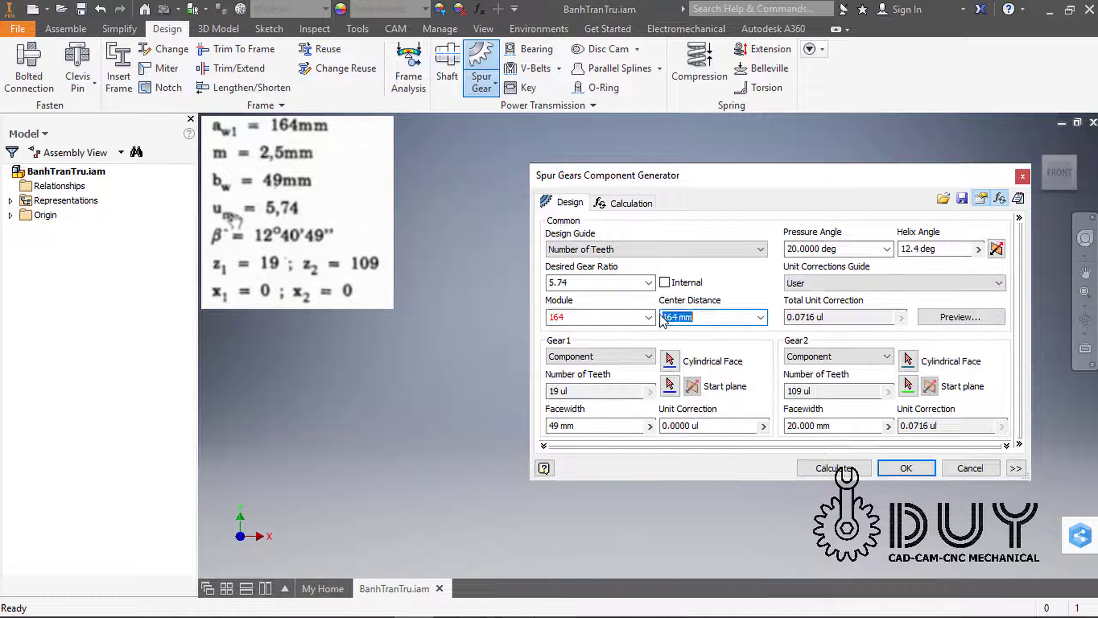
click(580, 315)
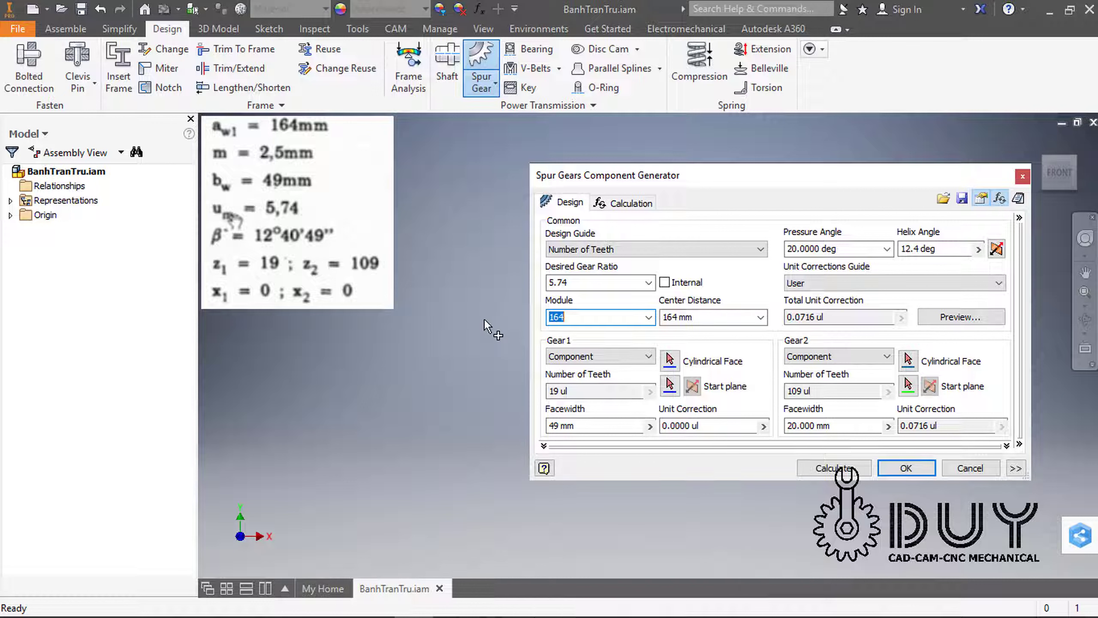
text(2.5)
click(711, 317)
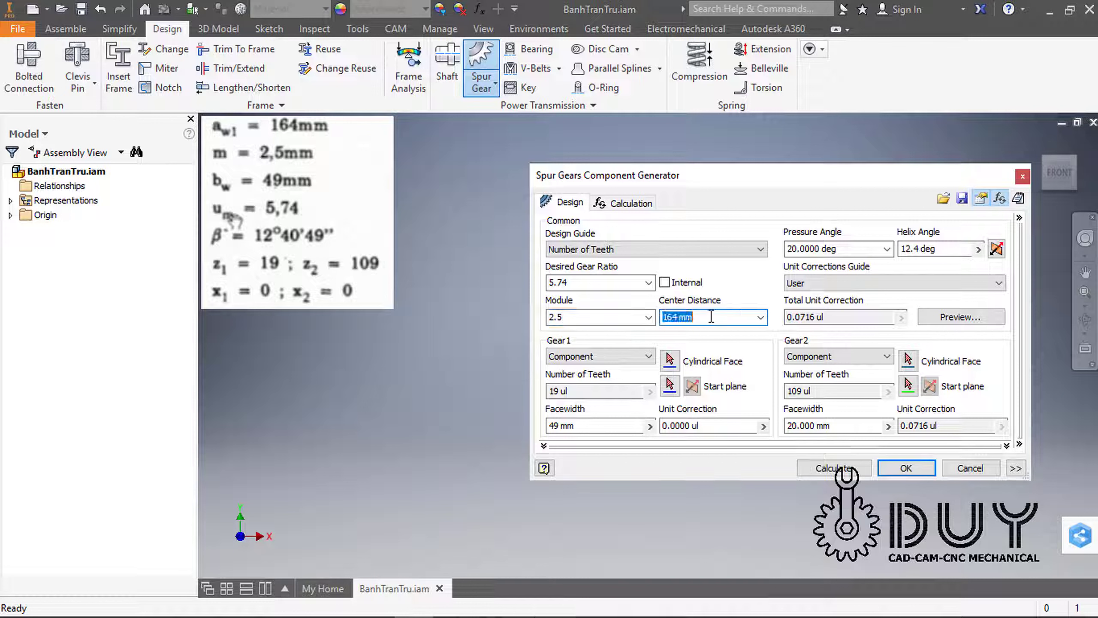
text(1)
Set the facewidth of both Gear1 and Gear2 to 49 mm
click(613, 426)
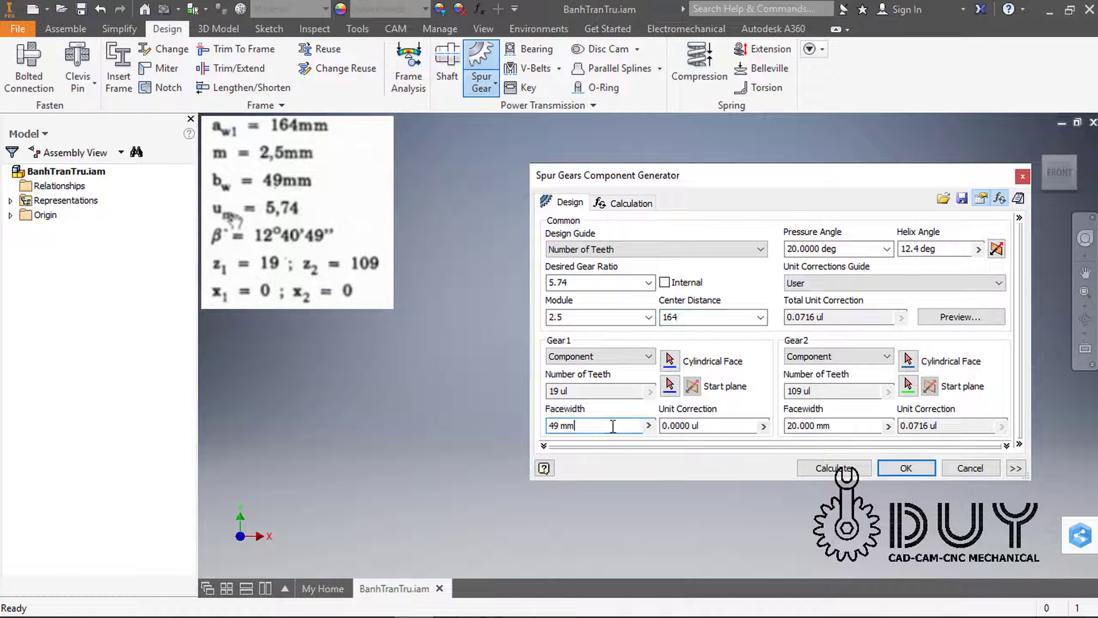
drag(613, 426, 476, 430)
text(7)
key(Tab)
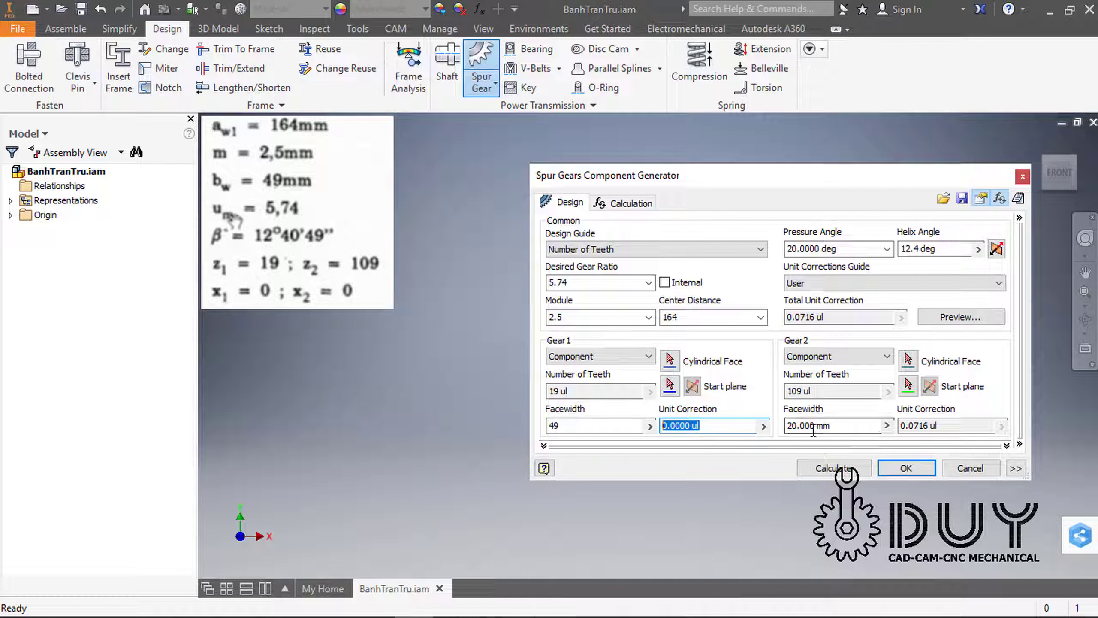
click(833, 427)
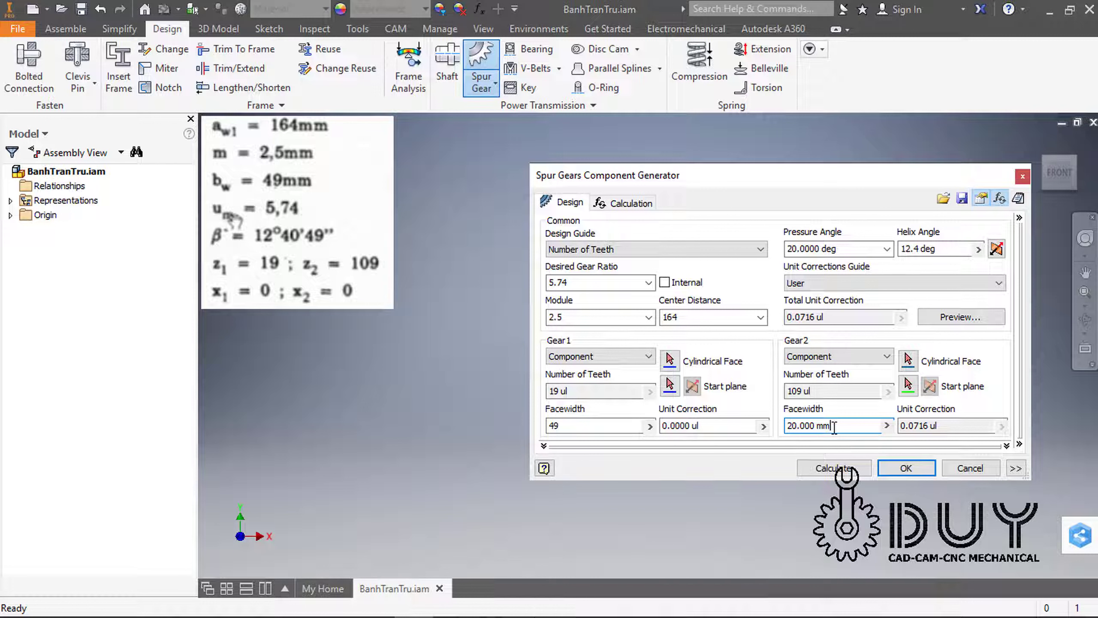
drag(834, 426, 780, 432)
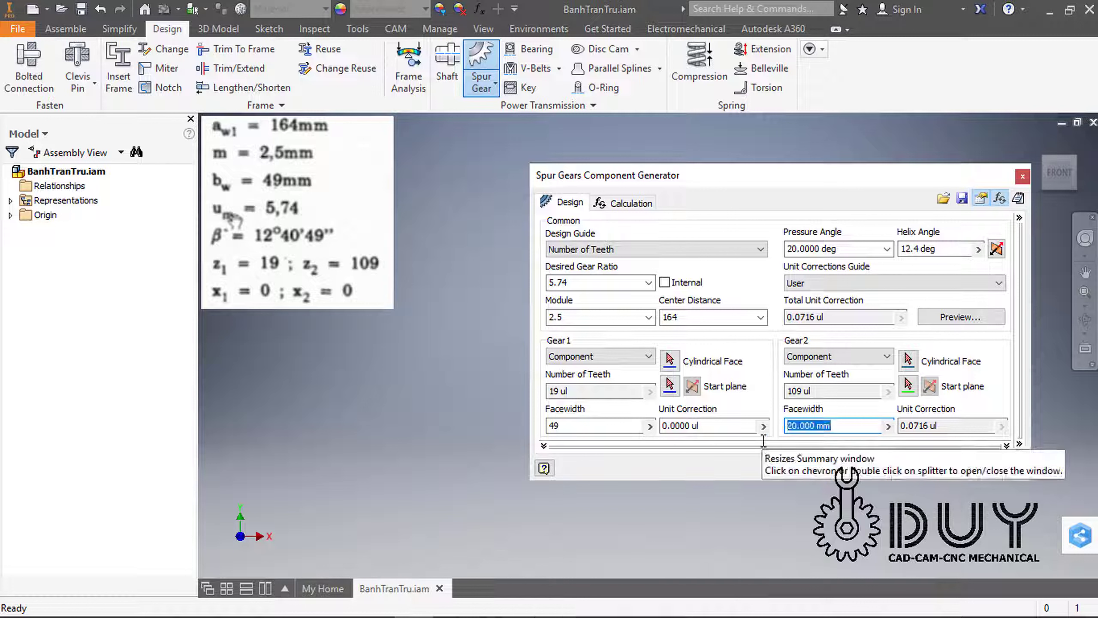
text(49)
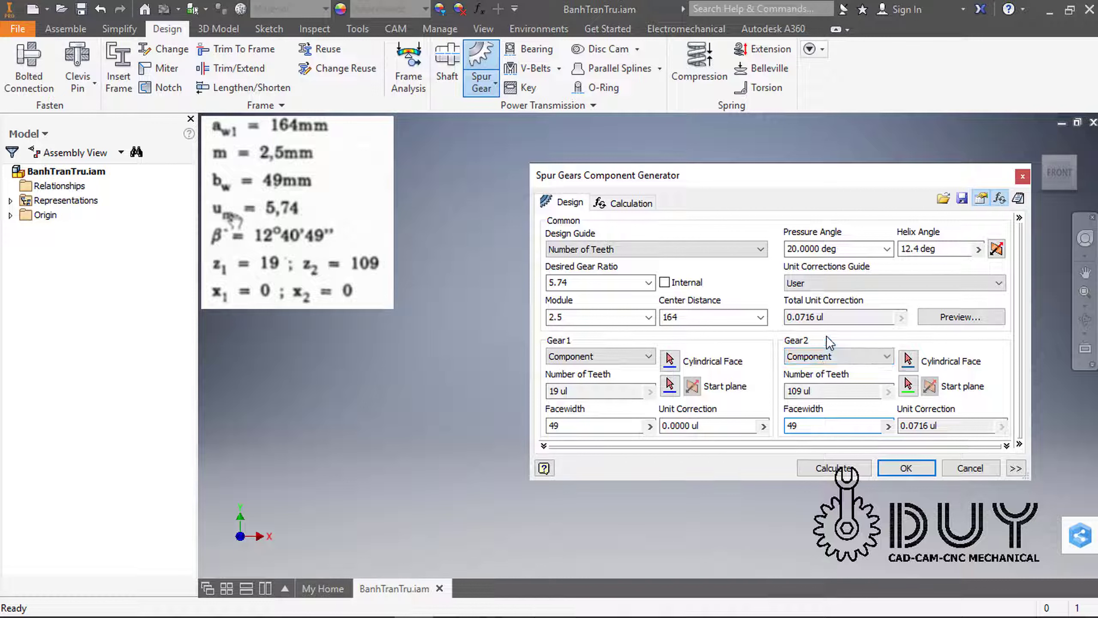
Set the helix angle to 12.4 degrees and the pressure angle to 20 degrees
click(955, 251)
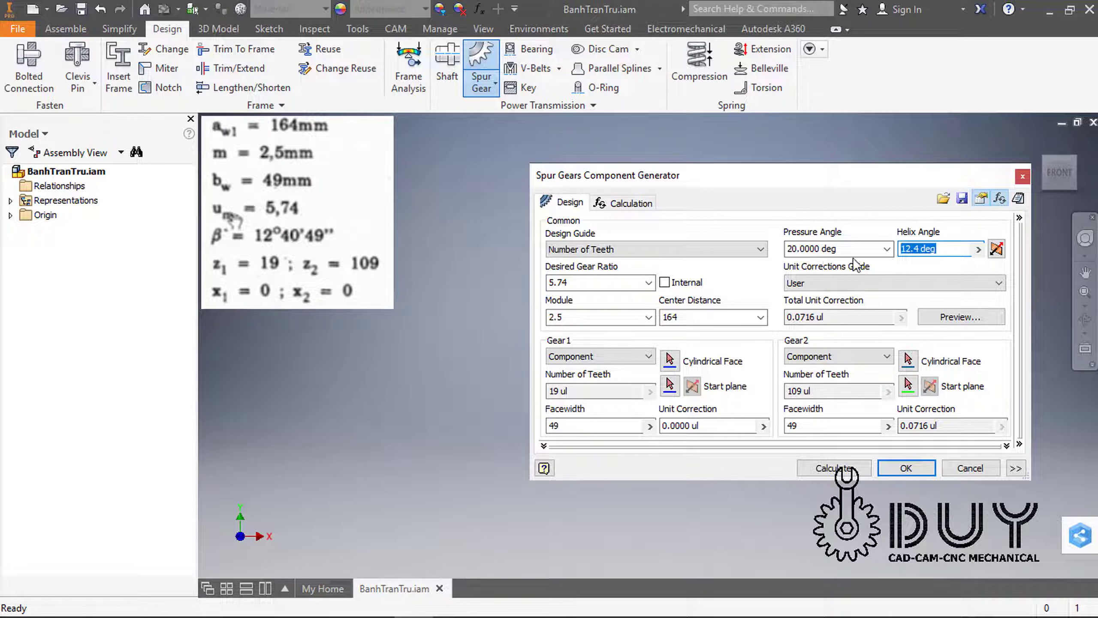
text(12.4)
click(847, 247)
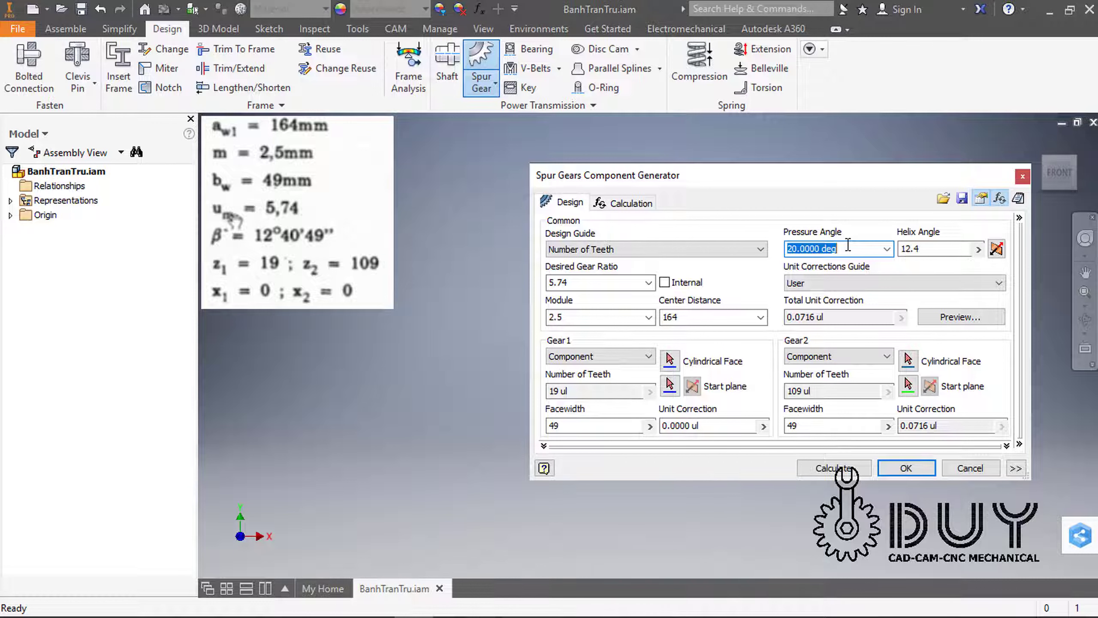
text(20)
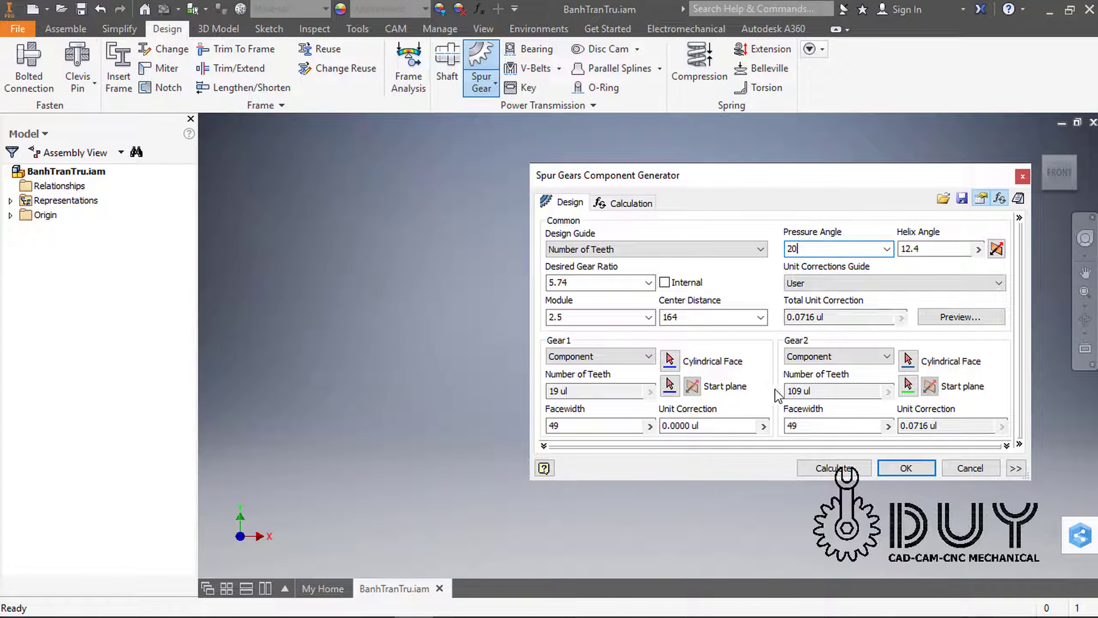
Calculate the gear pair and generate its components from the entered parameters
click(843, 469)
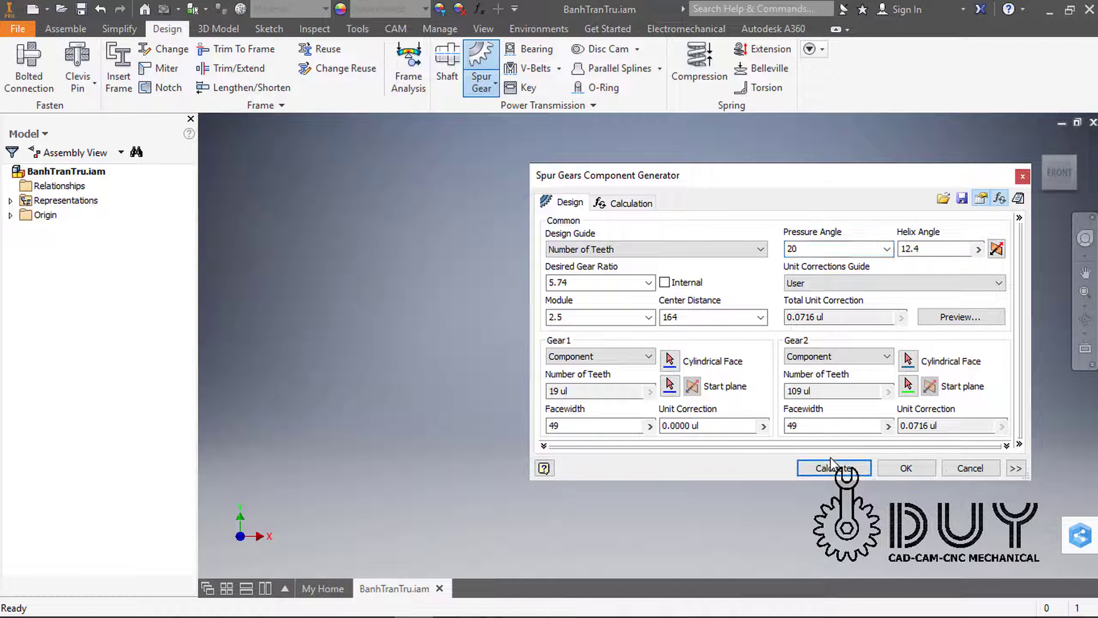
click(817, 390)
drag(817, 390, 764, 391)
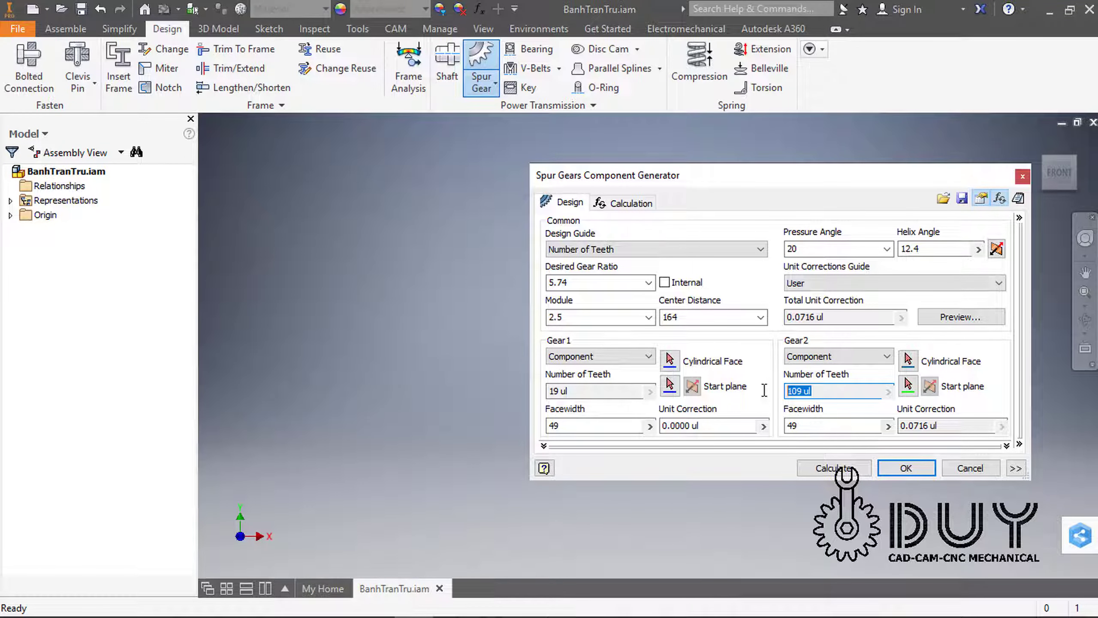
click(907, 468)
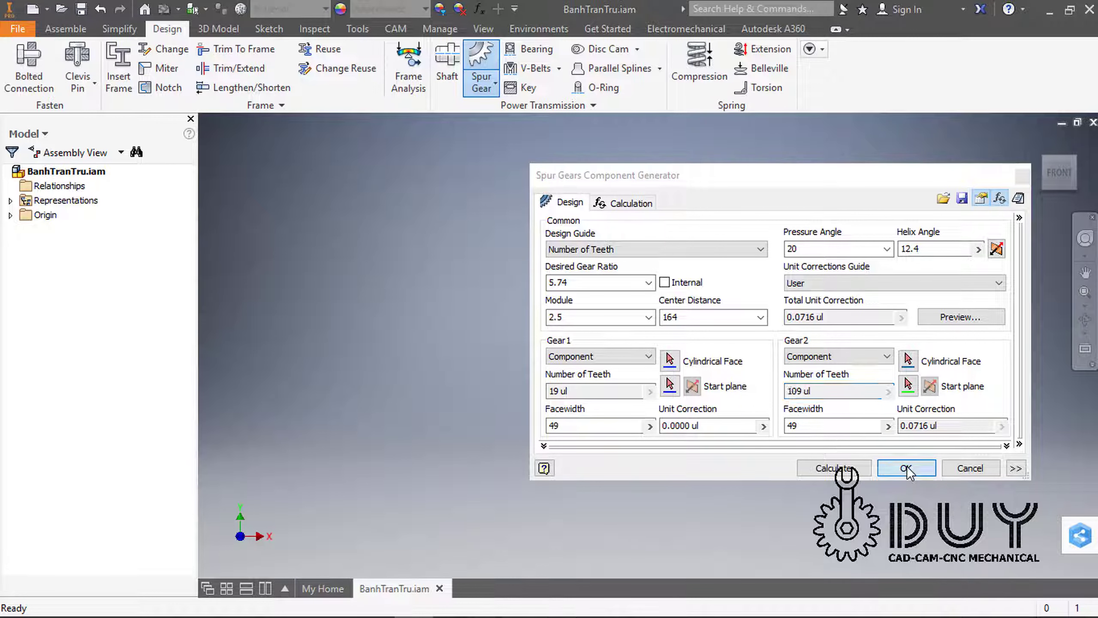
click(908, 429)
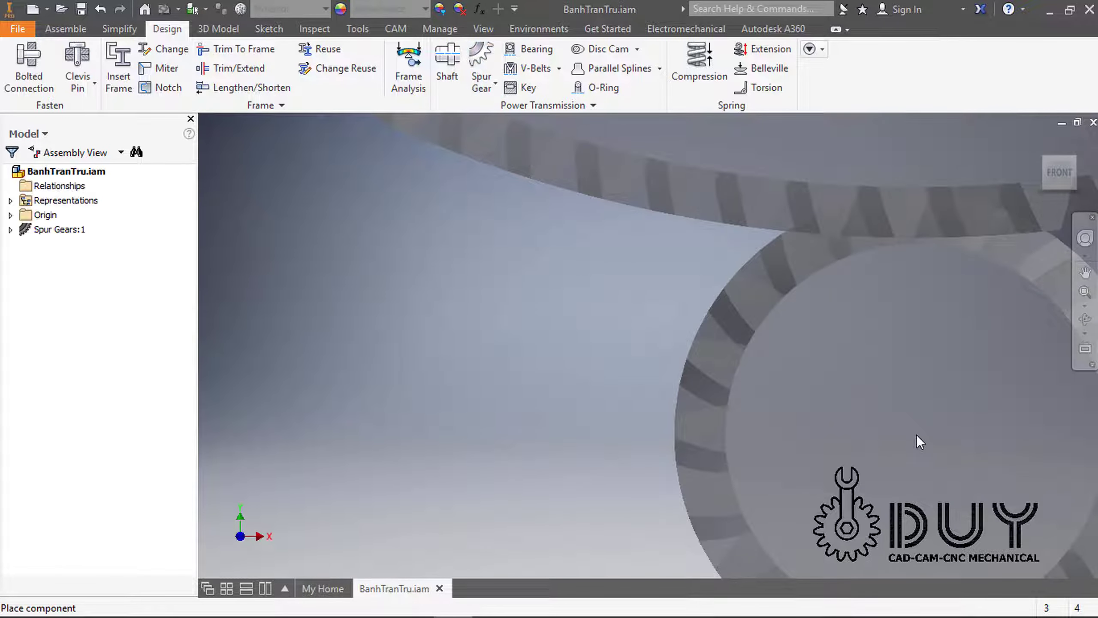
Place the generated spur gear pair in the assembly
scroll(716, 444, down, 8)
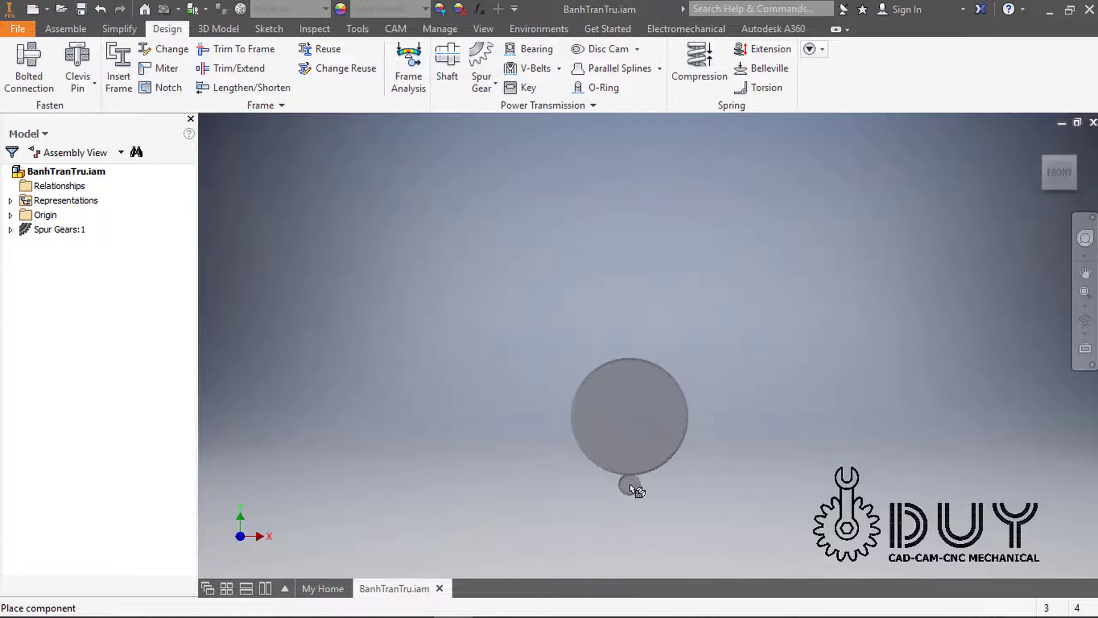
scroll(630, 480, up, 6)
click(655, 479)
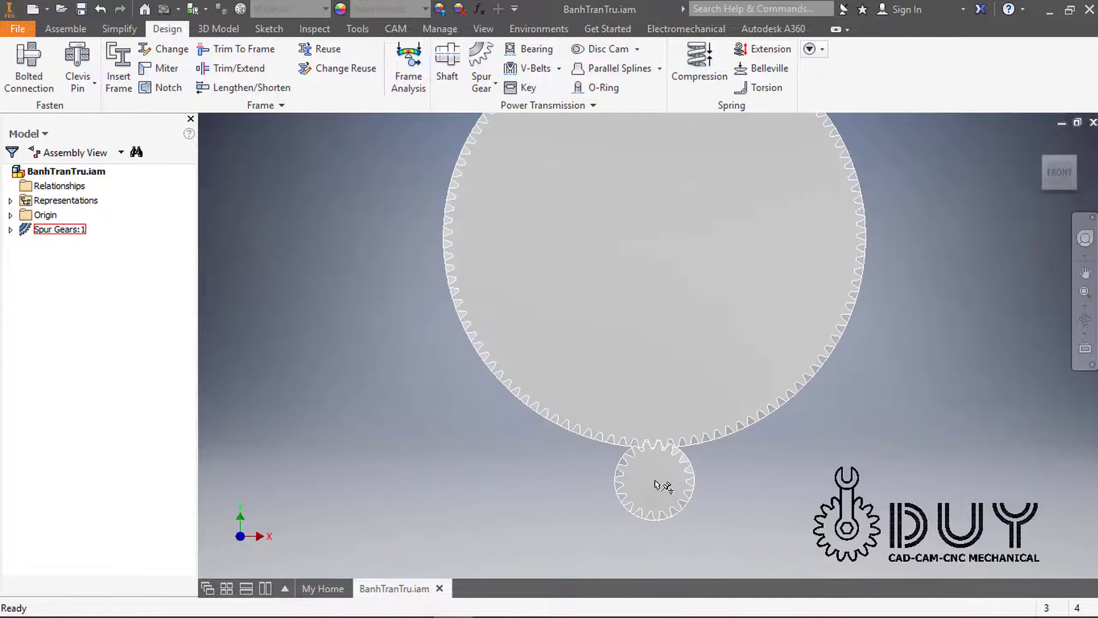
Enter the gear subassembly and open the large gear, Spur Gear2, as a separate part
shift+middle_drag(787, 444, 705, 326)
click(1062, 172)
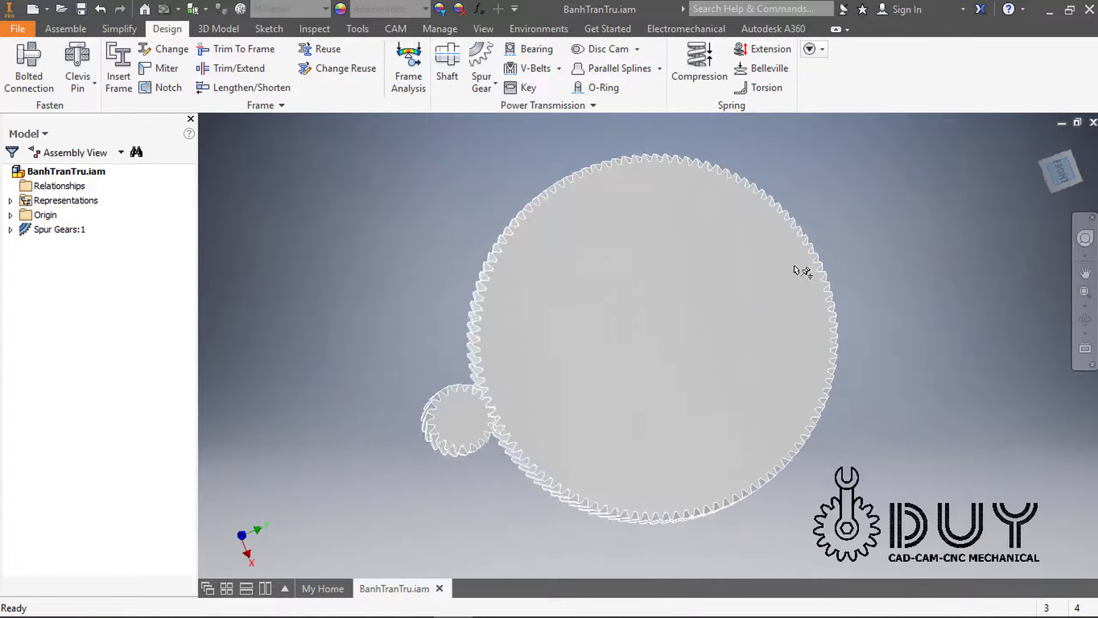
scroll(647, 329, down, 3)
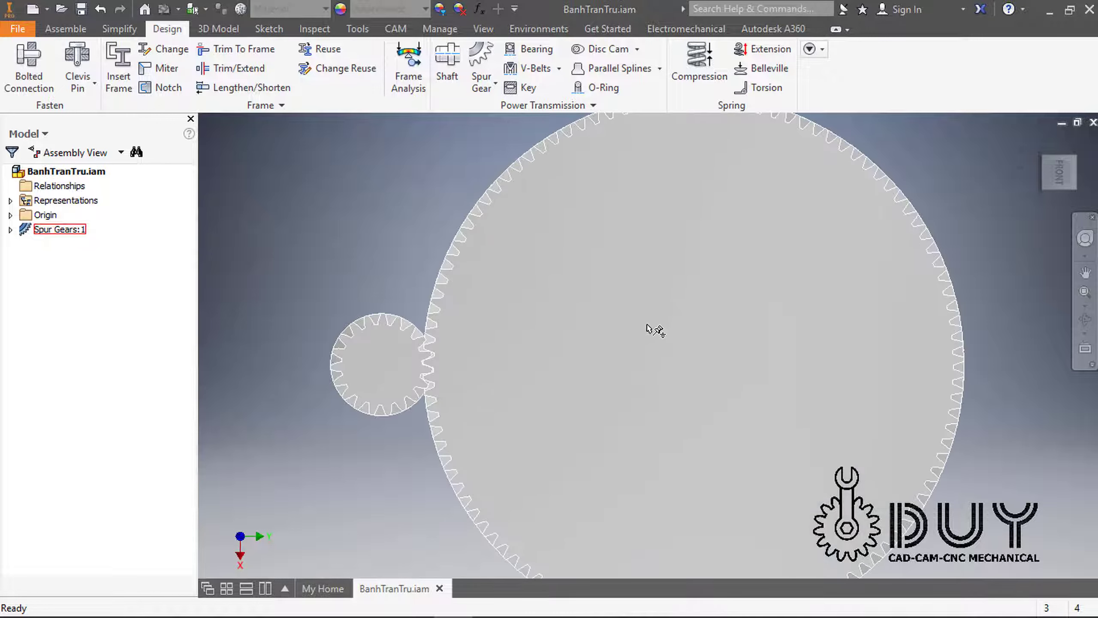
scroll(647, 328, up, 2)
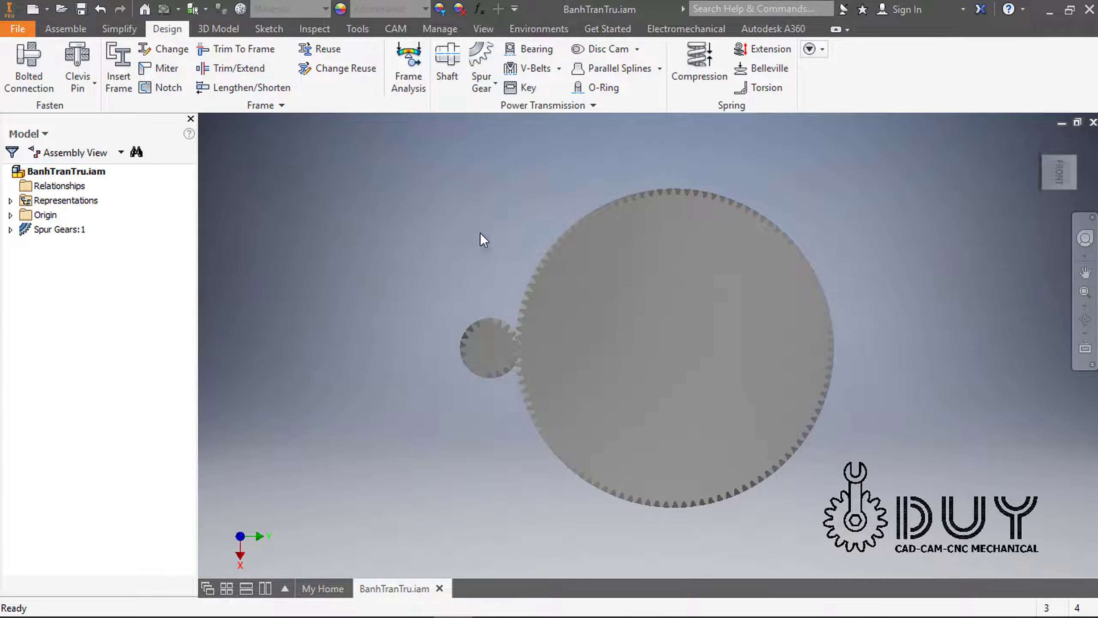
click(623, 338)
double_click(623, 340)
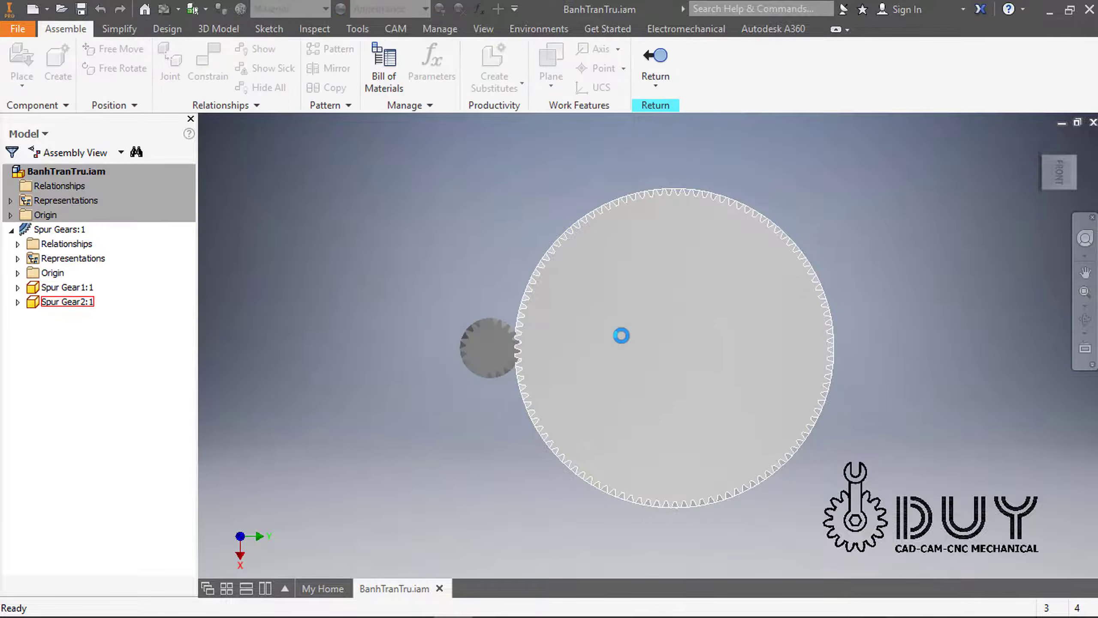
right_click(666, 240)
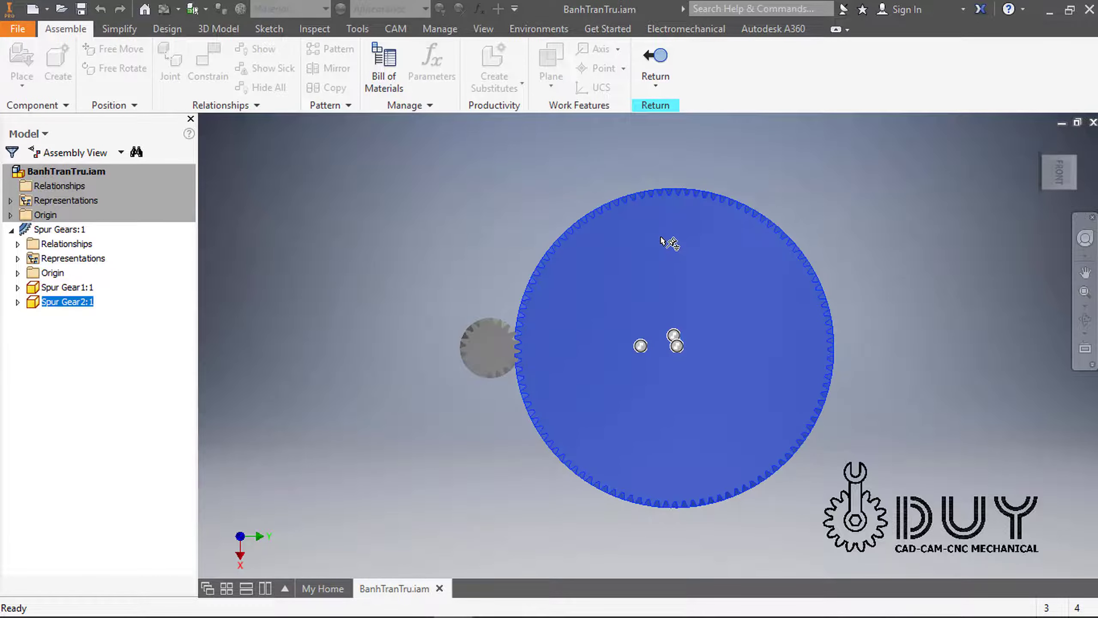
click(659, 69)
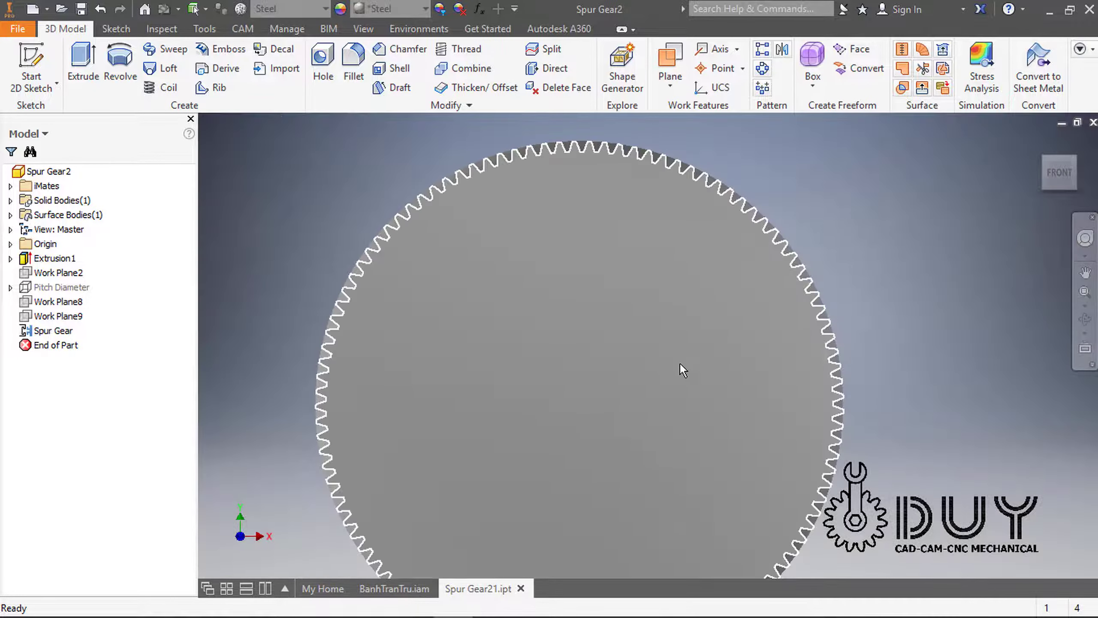
Extrude-cut the ring between the 90 mm and 260 mm circles 10 mm deep into the large gear's front face
scroll(714, 356, down, 3)
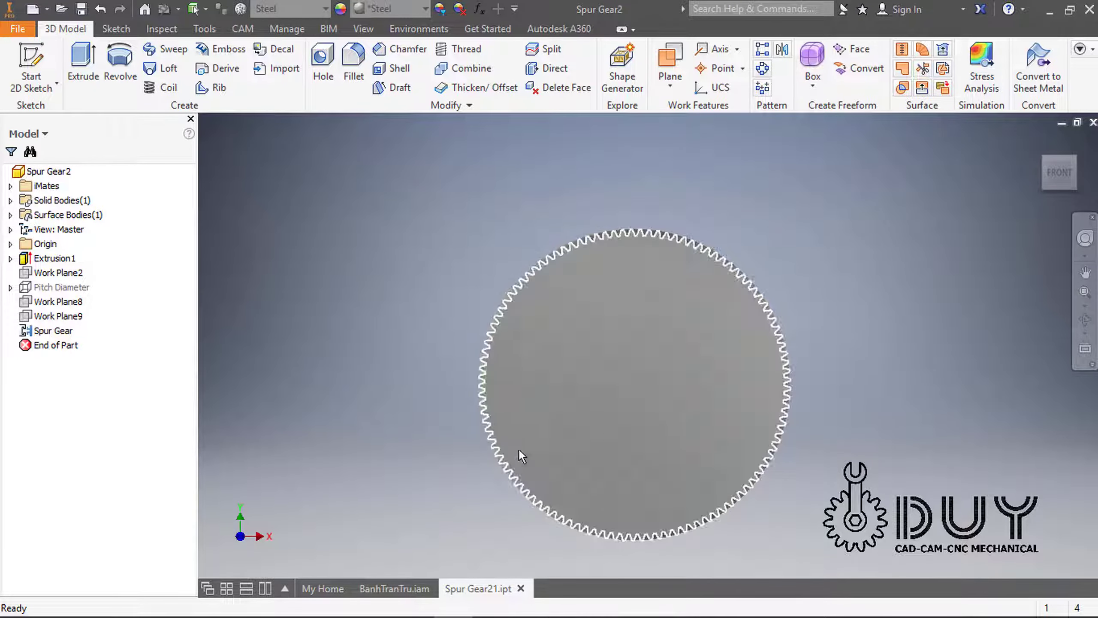
key(e)
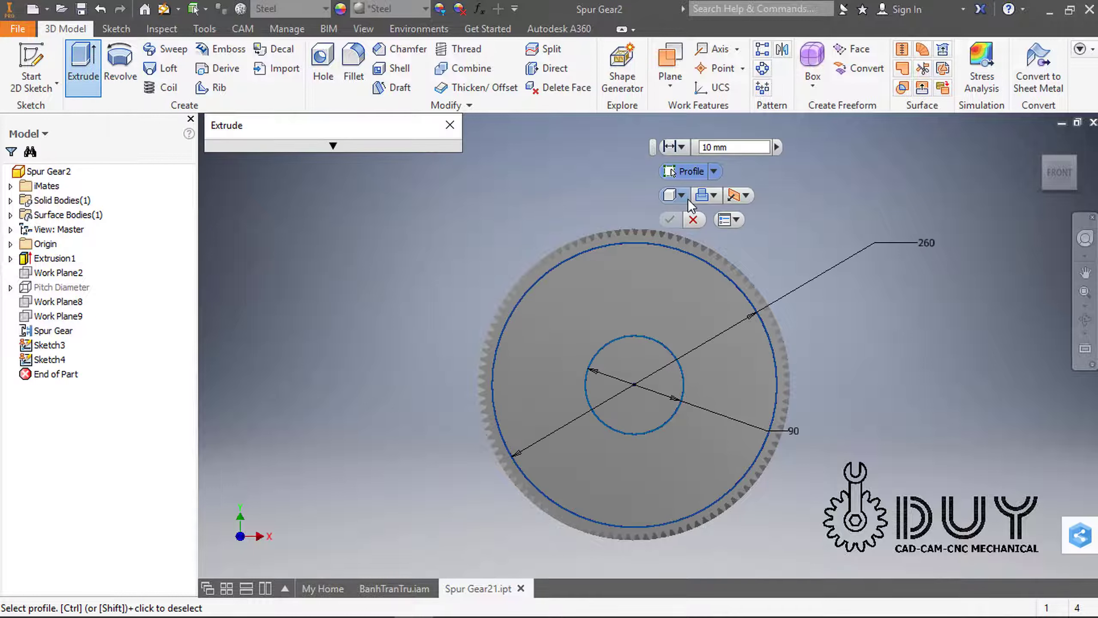
click(713, 195)
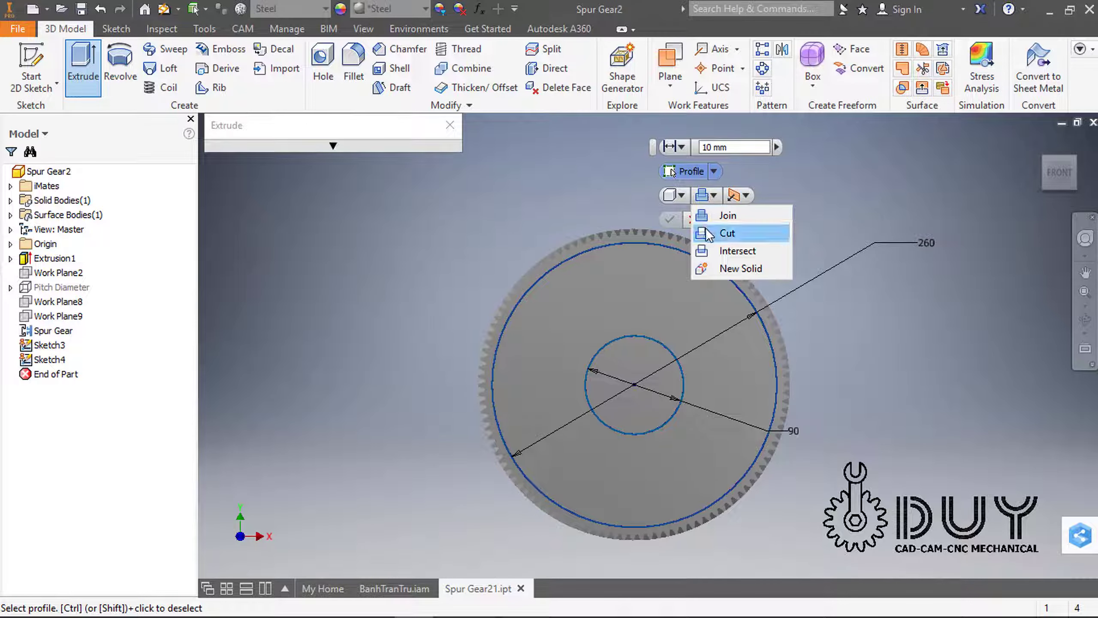
click(727, 233)
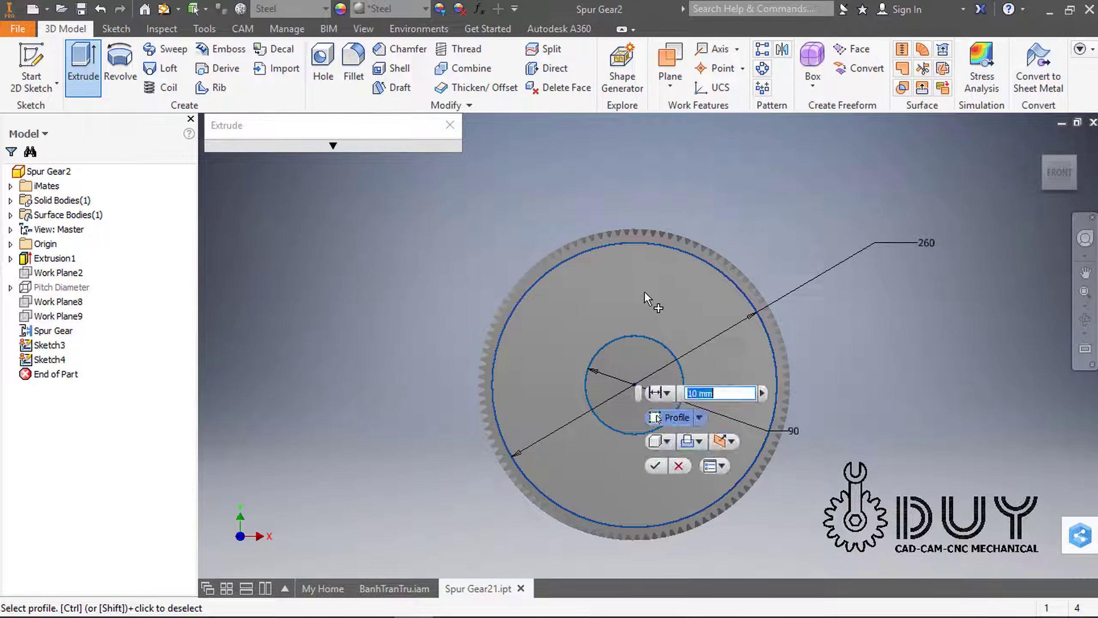
click(644, 292)
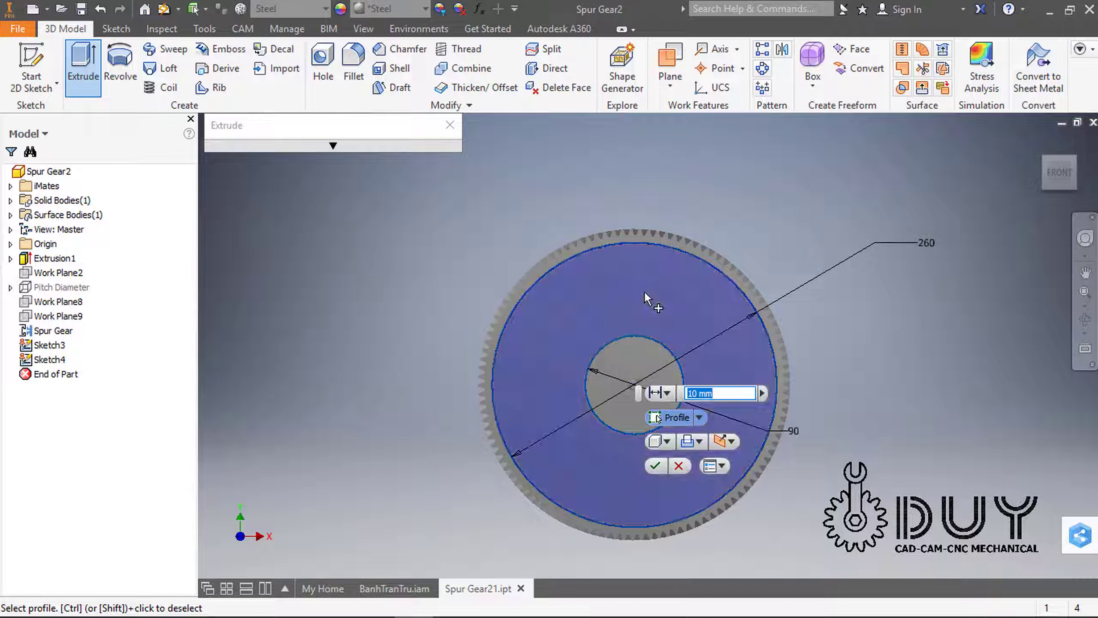
click(654, 465)
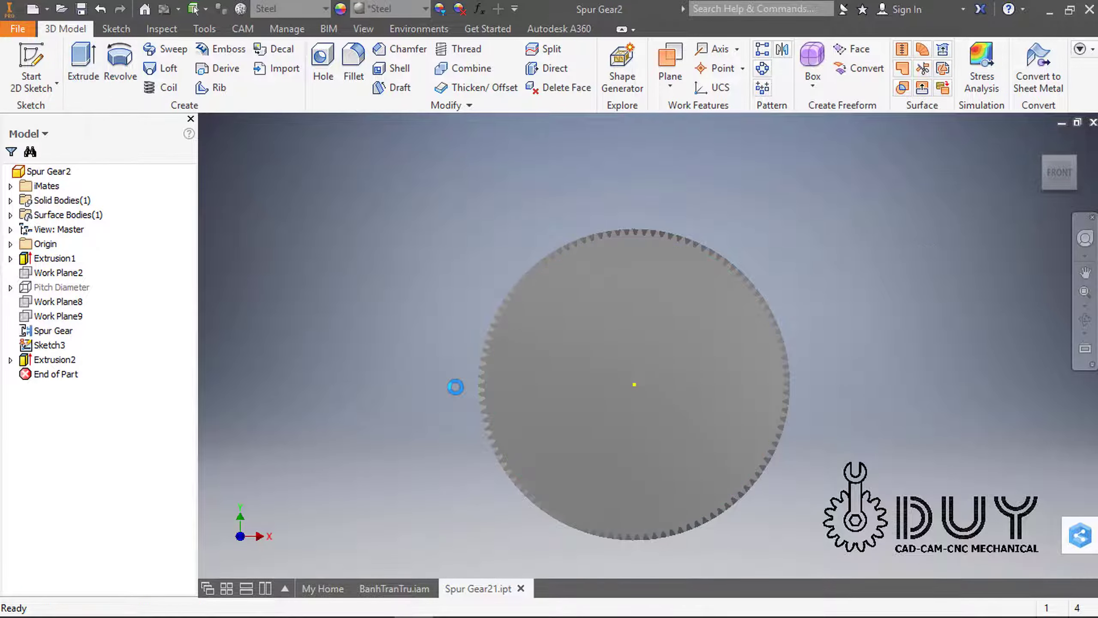
shift+middle_drag(420, 416, 417, 380)
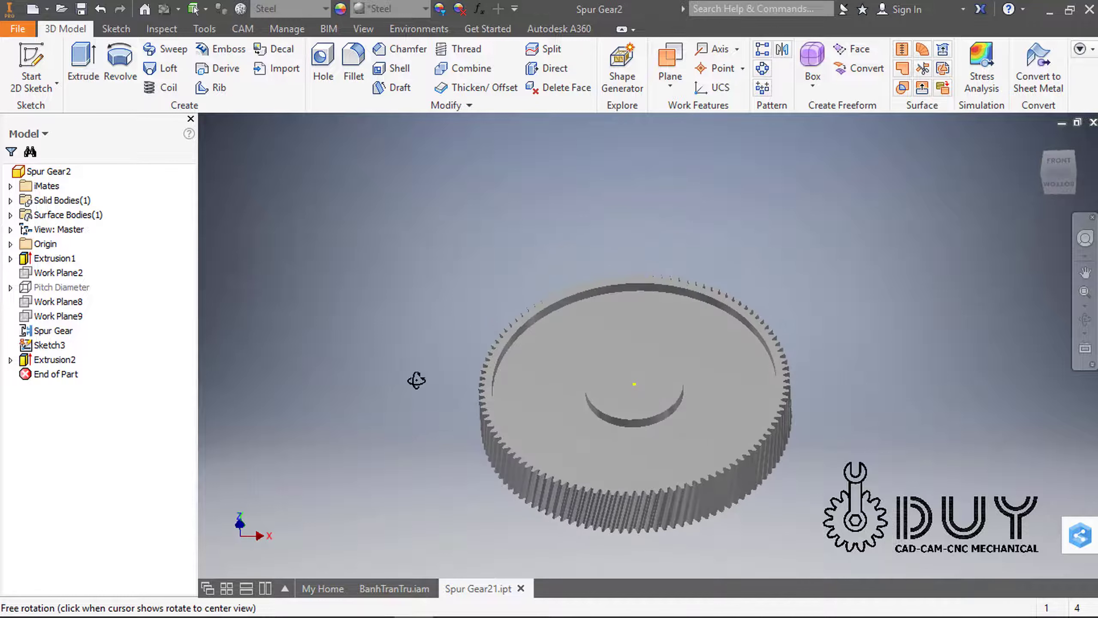
Sketch a circle of about 48 mm diameter centred on the origin on the large gear's raised hub face
right_click(386, 331)
click(384, 373)
click(638, 404)
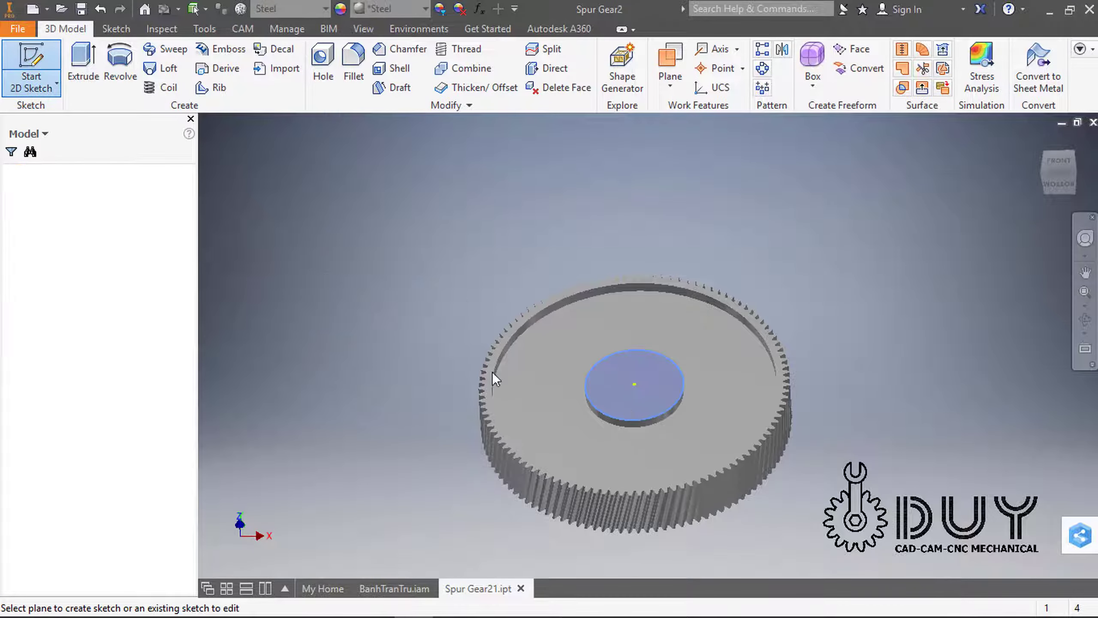
right_click(370, 259)
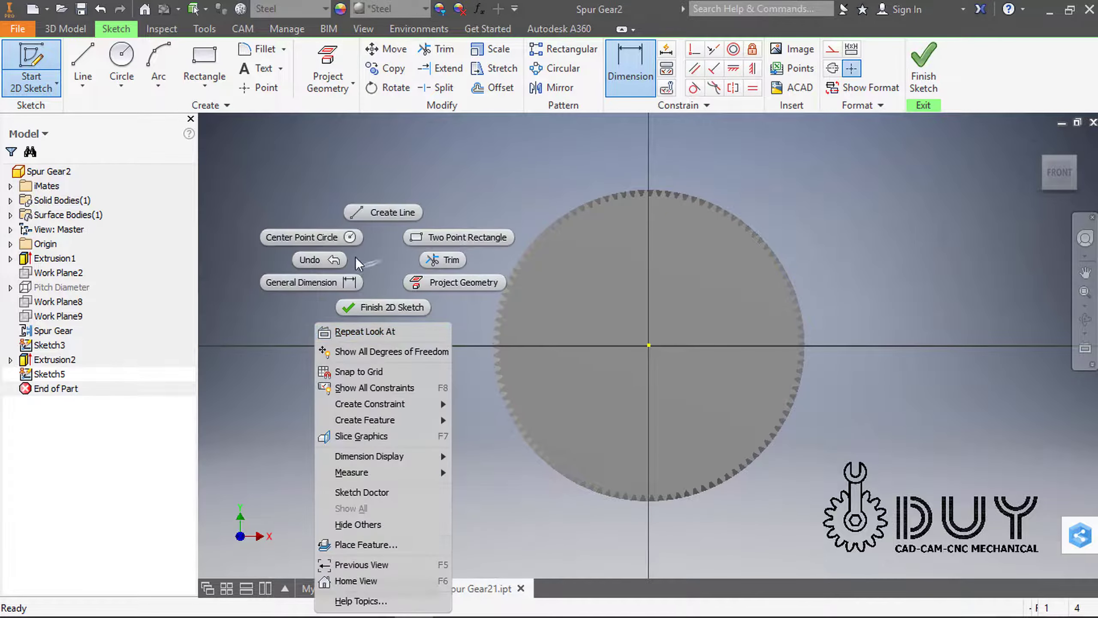
key(Escape)
key(c)
scroll(649, 367, up, 5)
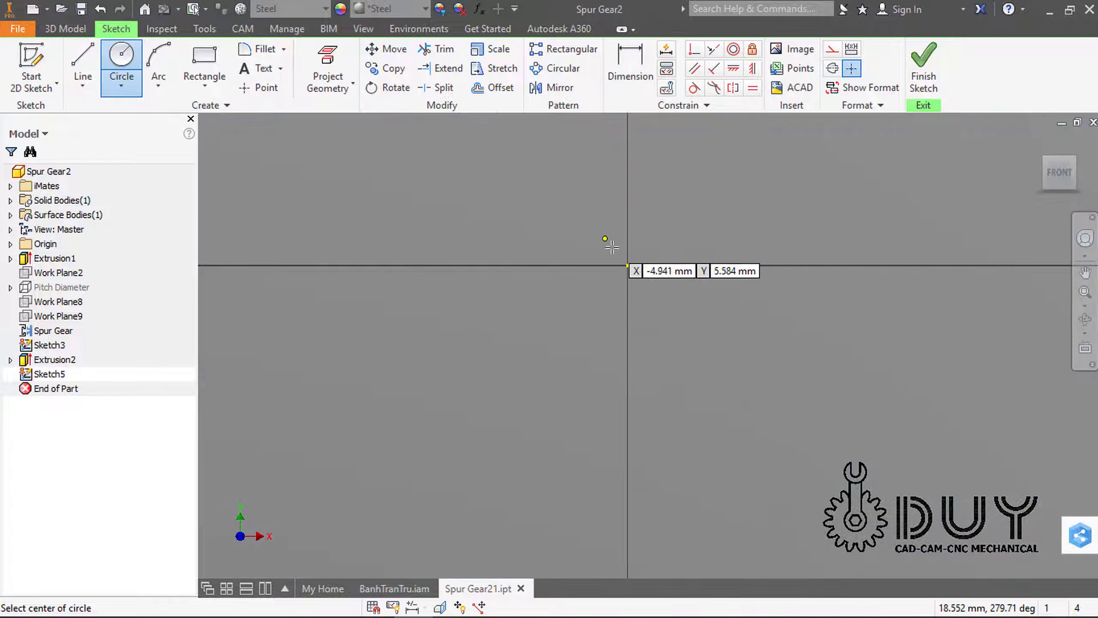
click(627, 266)
click(726, 213)
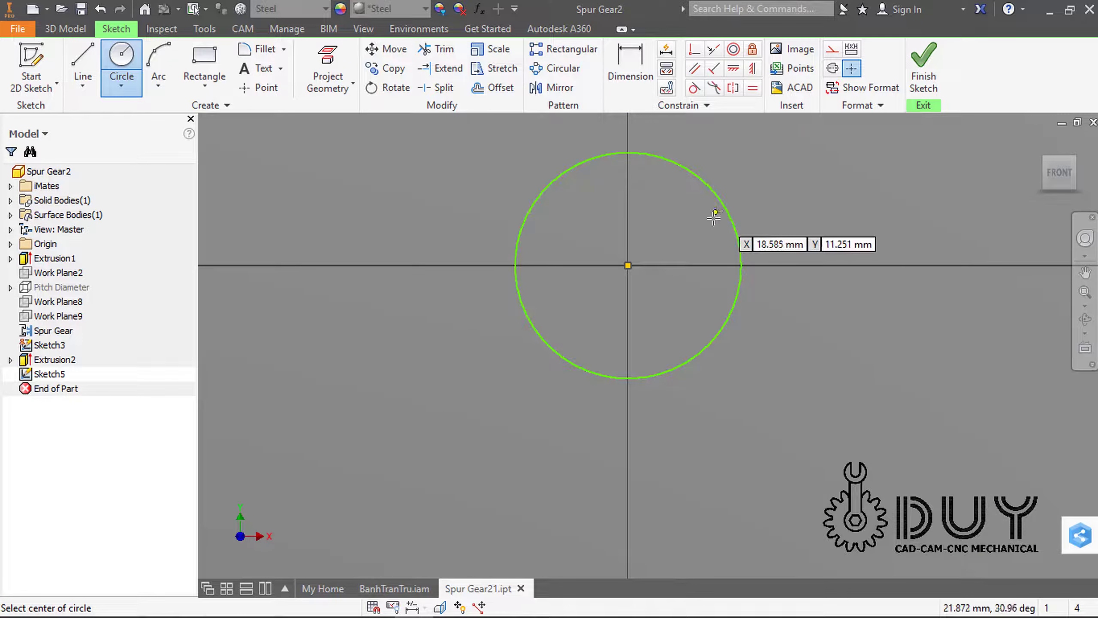
key(Escape)
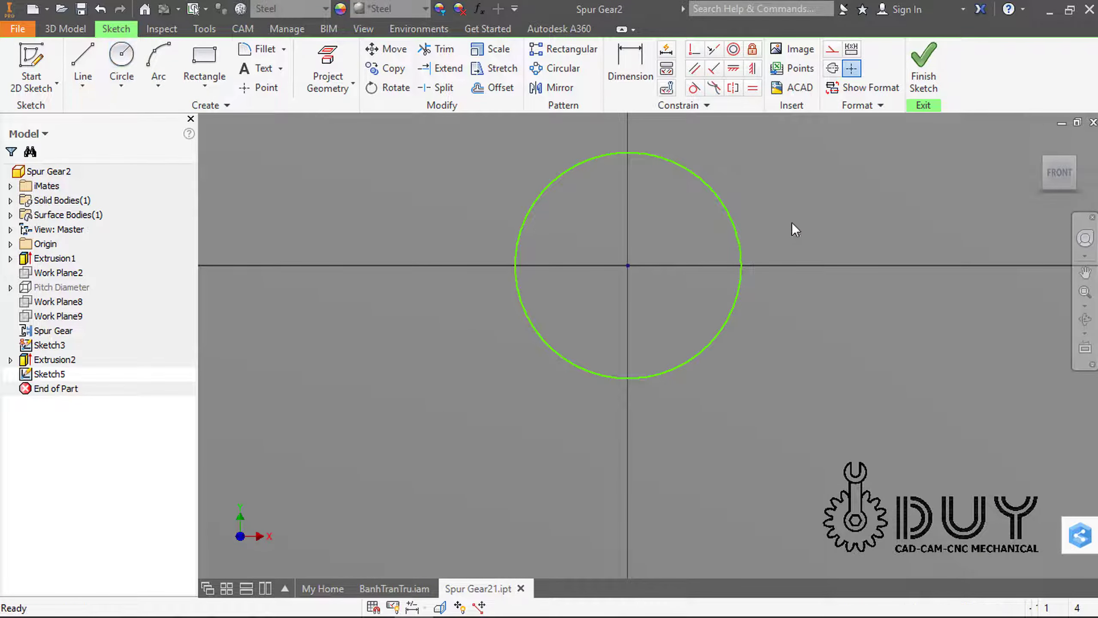
Dimension the hub circle's diameter as 60 mm
right_click(798, 222)
click(743, 233)
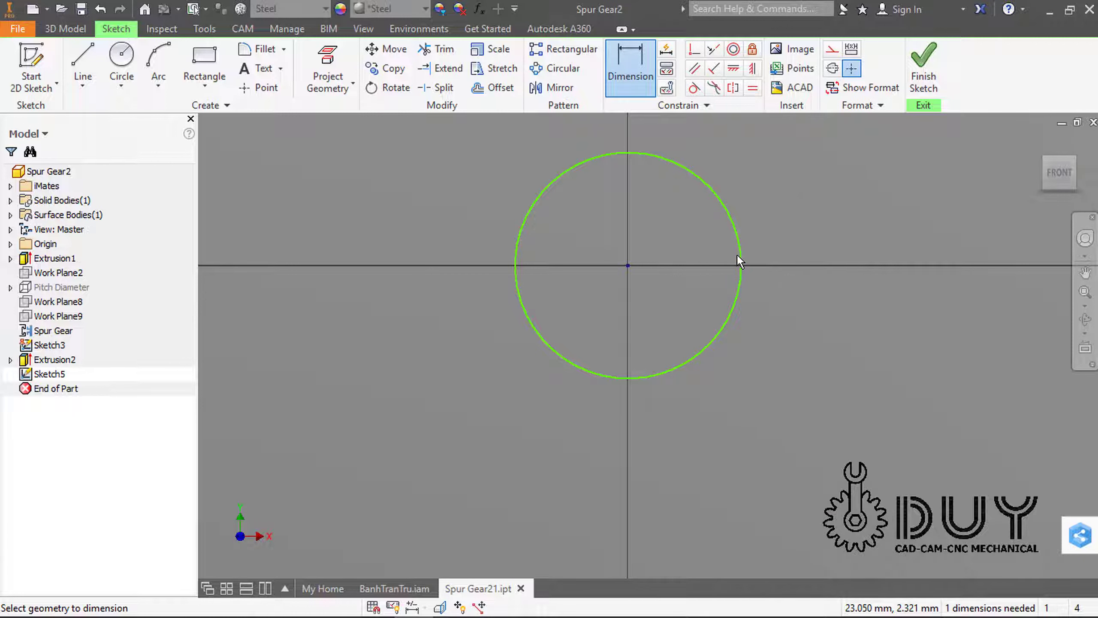
click(738, 258)
click(811, 233)
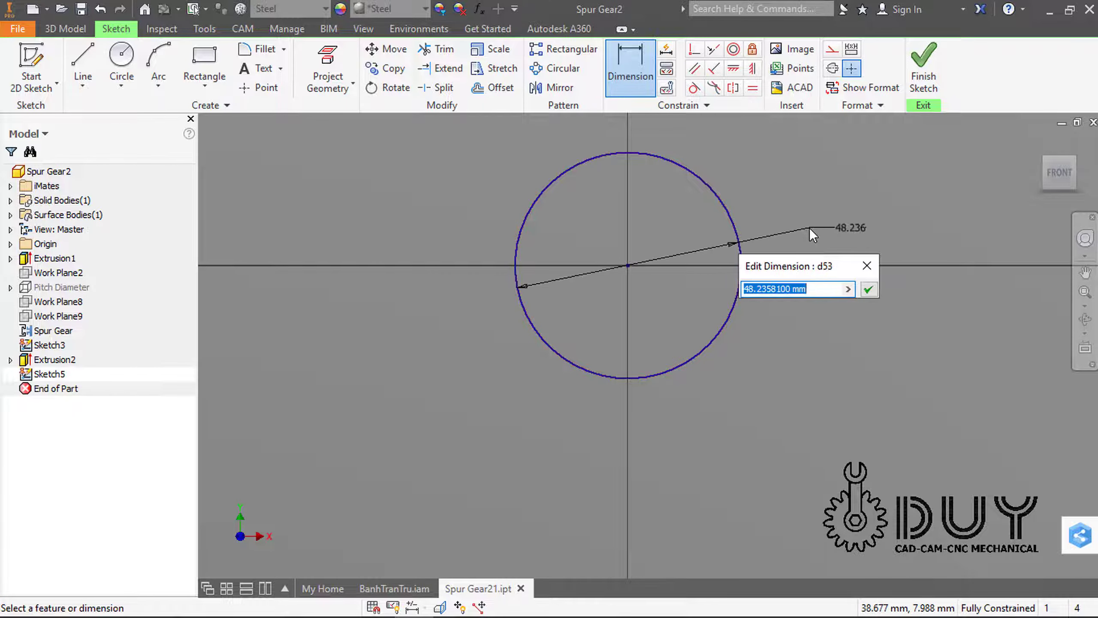
text(60)
key(Return)
scroll(672, 216, down, 4)
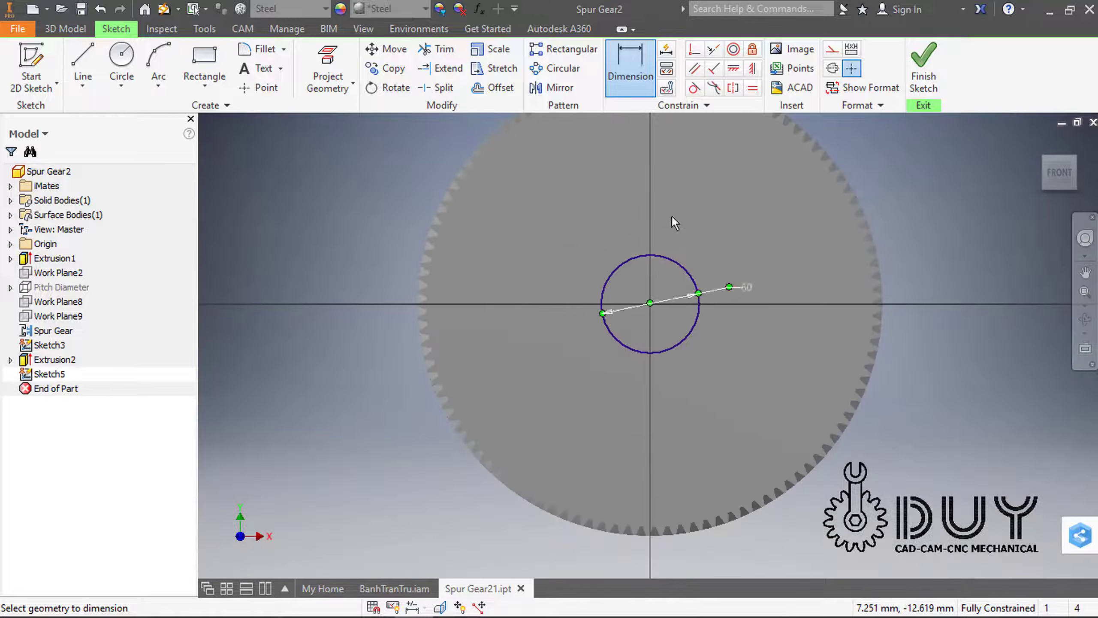
scroll(555, 324, up, 3)
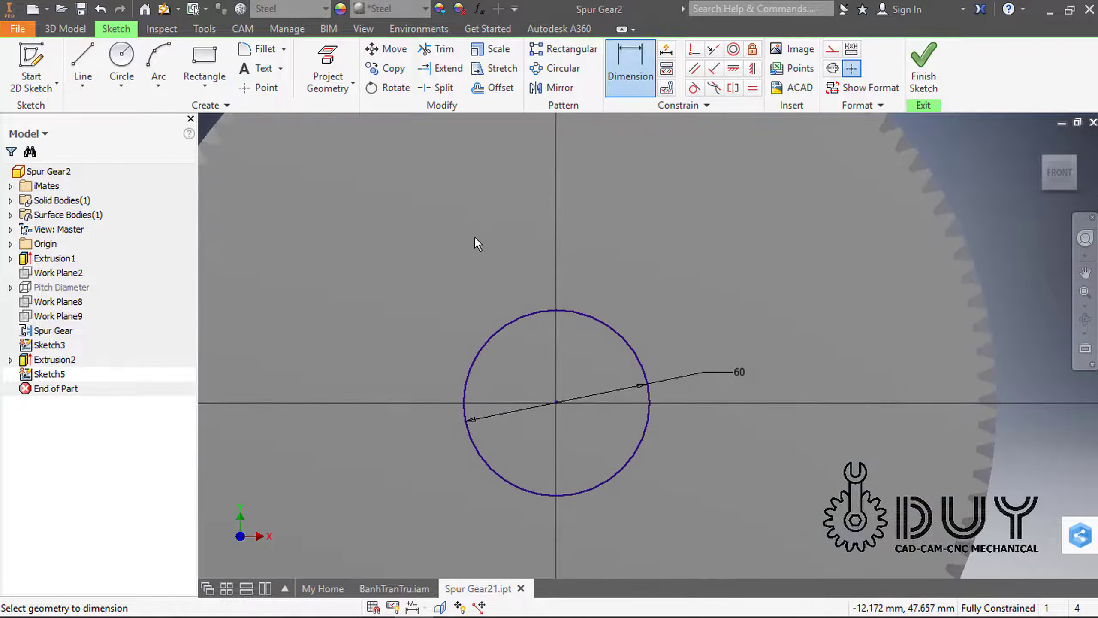
Sketch a two-point center rectangle about 16 mm wide, centred on the 60 mm circle's uppermost point, for the keyway
click(205, 85)
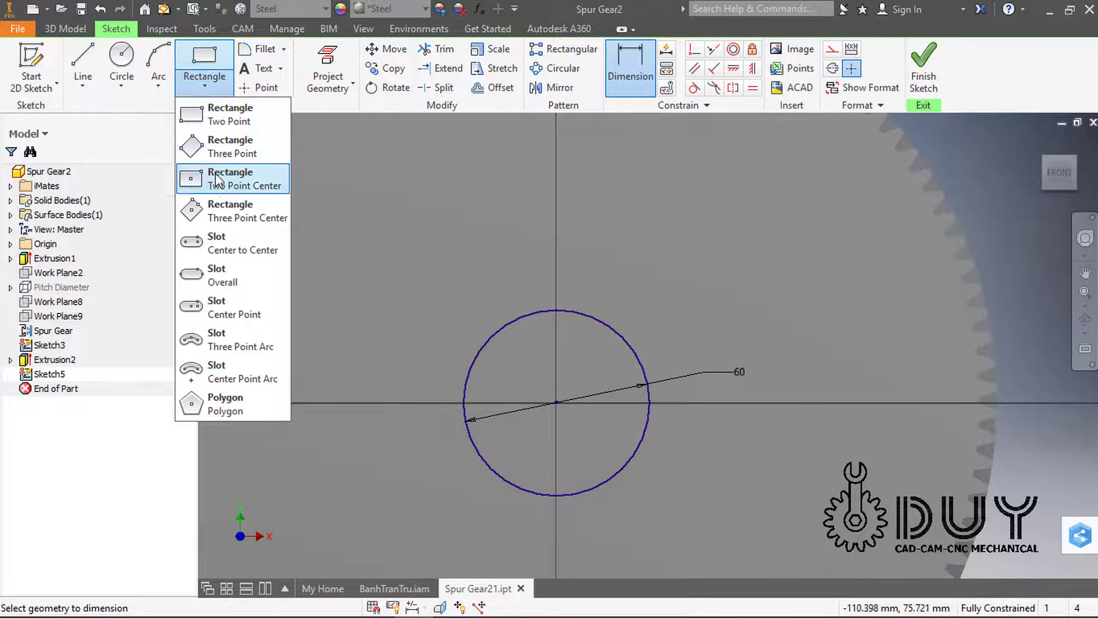
click(216, 178)
click(557, 309)
click(580, 279)
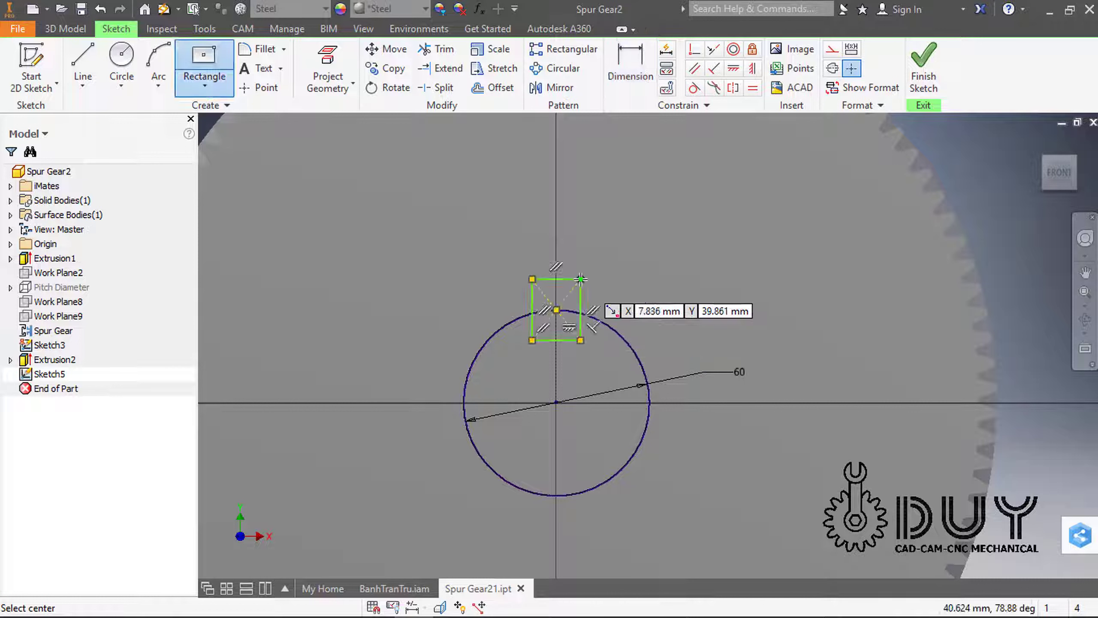
key(Escape)
Dimension the keyway rectangle's width as 18 mm
right_click(606, 253)
click(514, 275)
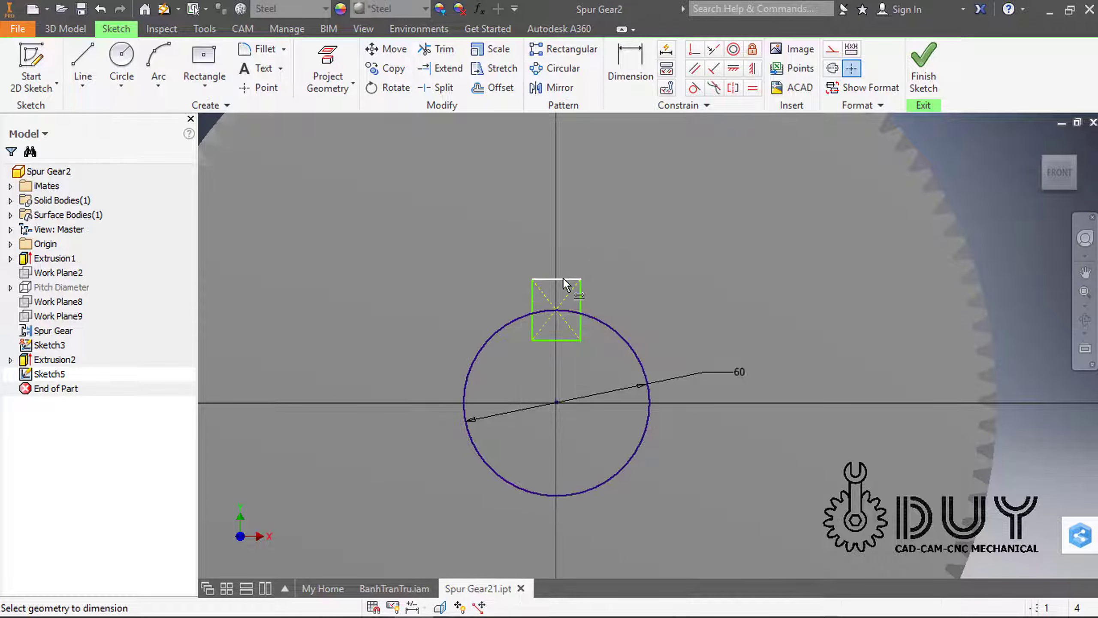
click(563, 277)
click(563, 243)
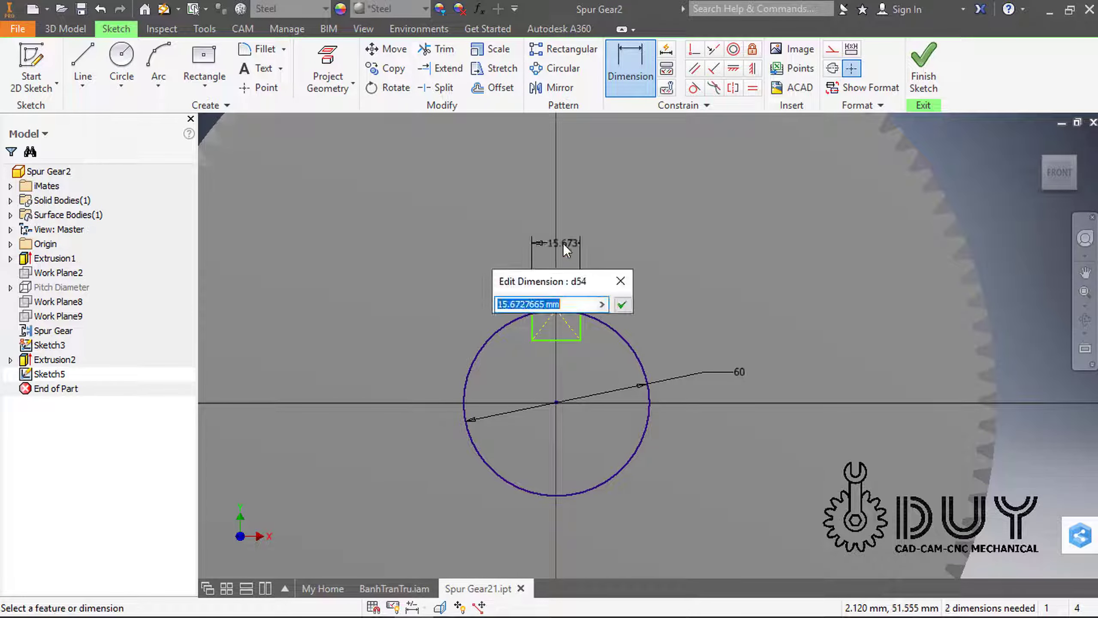
text(18)
key(Return)
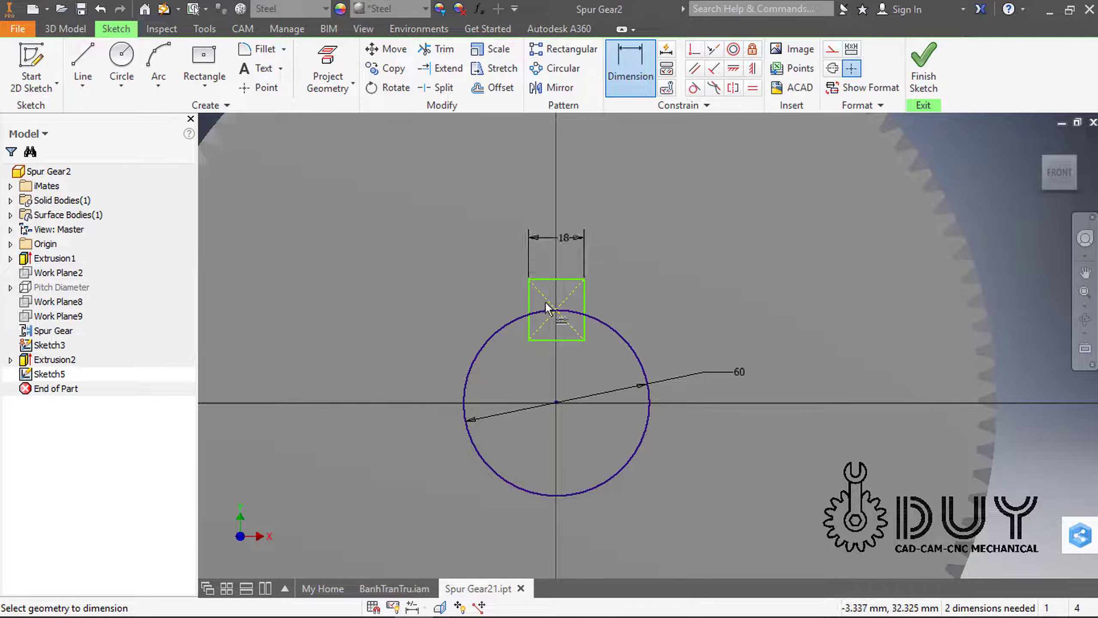
Dimension the vertical distance from the circle's centre to the keyway's upper edge and try to set it to 34.4 mm
click(550, 279)
click(556, 403)
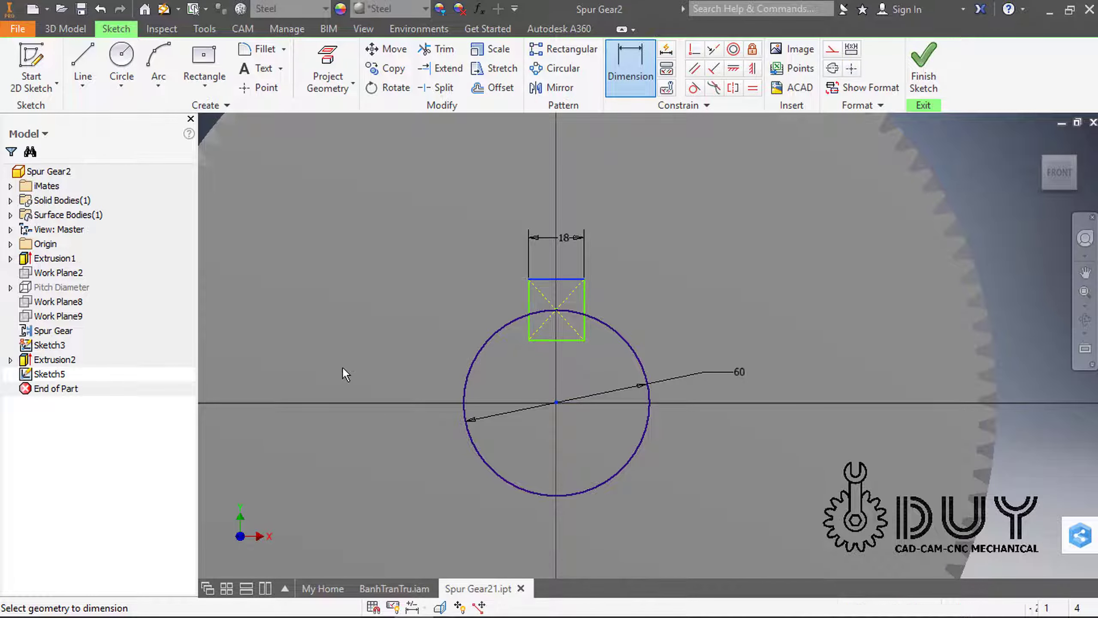
click(367, 354)
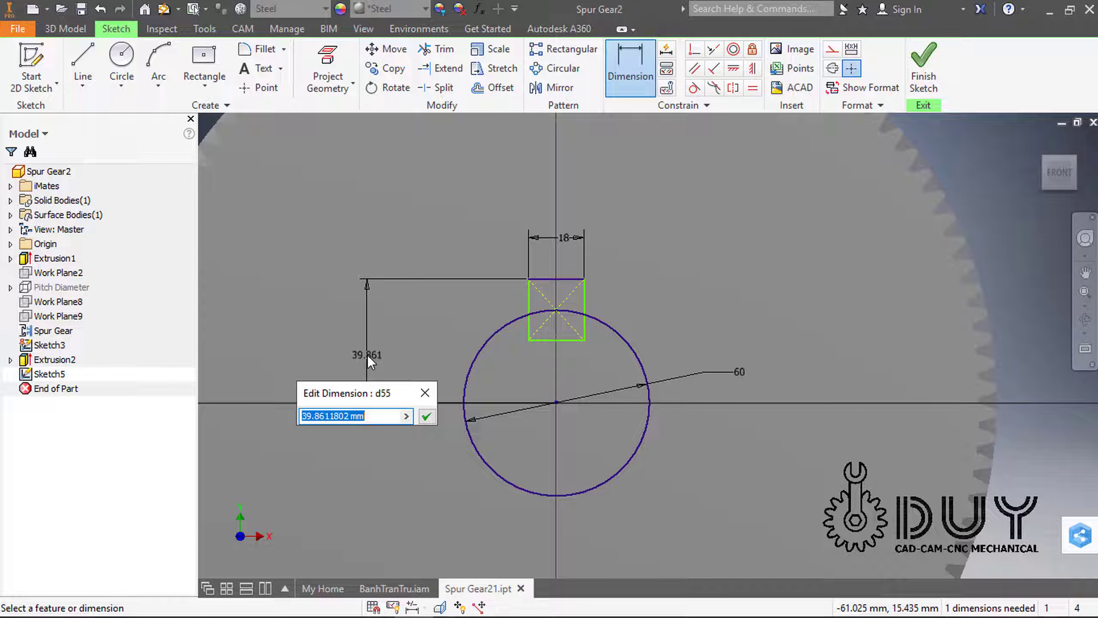
text(34.4)
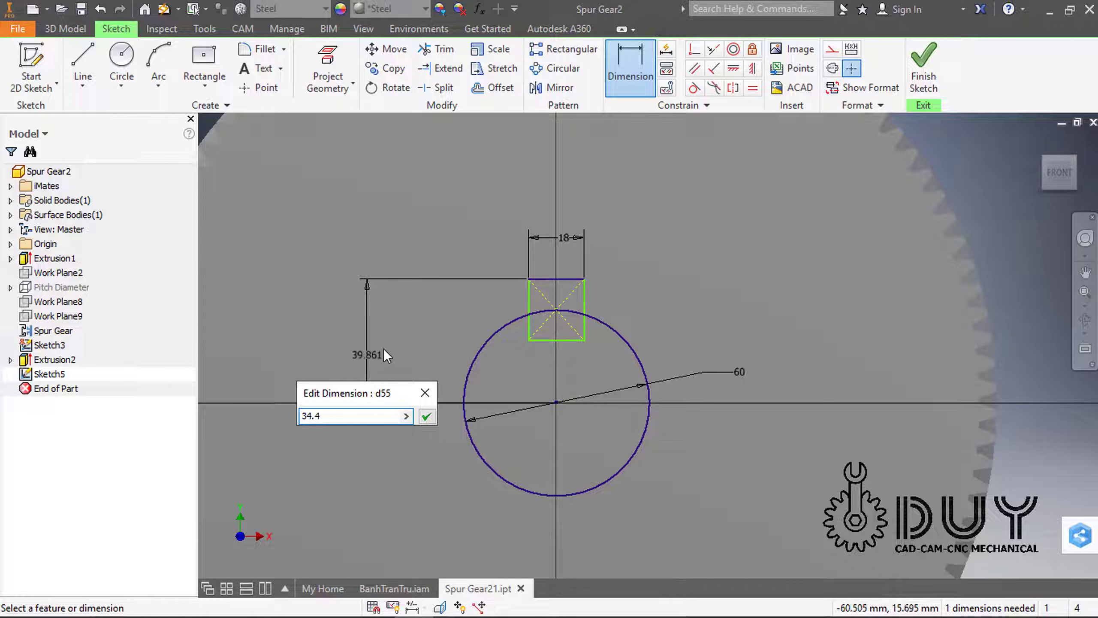
Finish the bore sketch and reopen it for editing
key(F6)
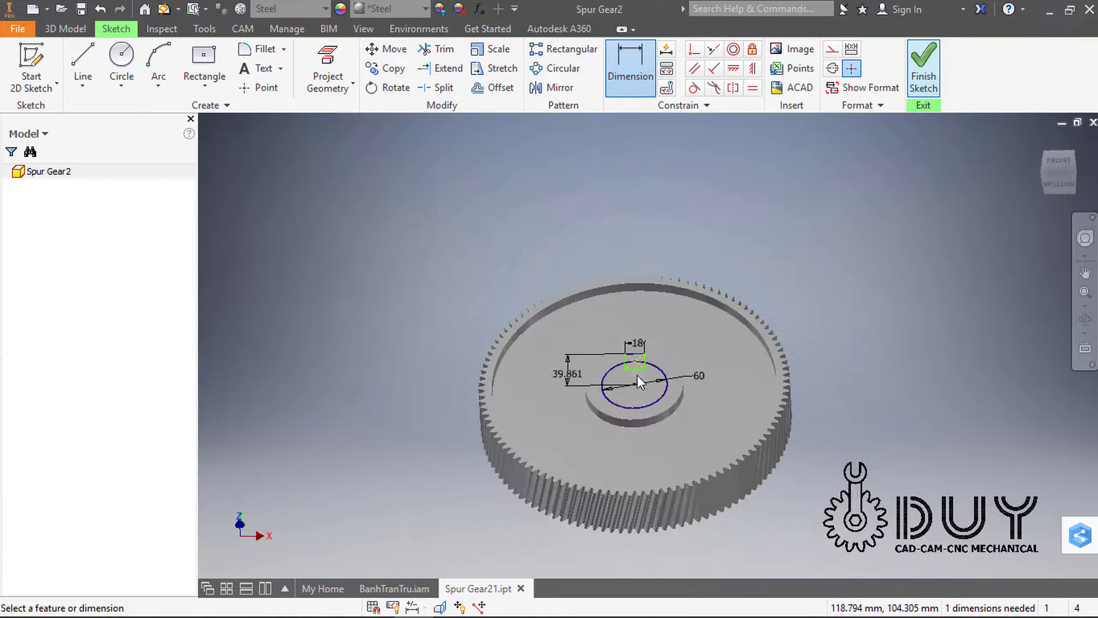
key(ctrl+Return)
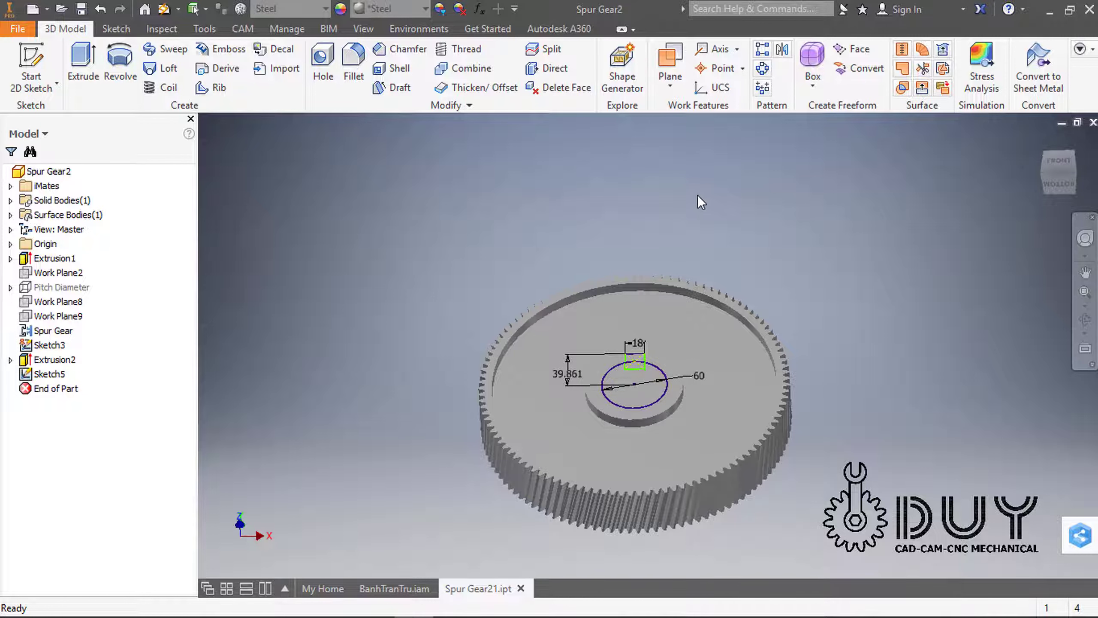
double_click(668, 369)
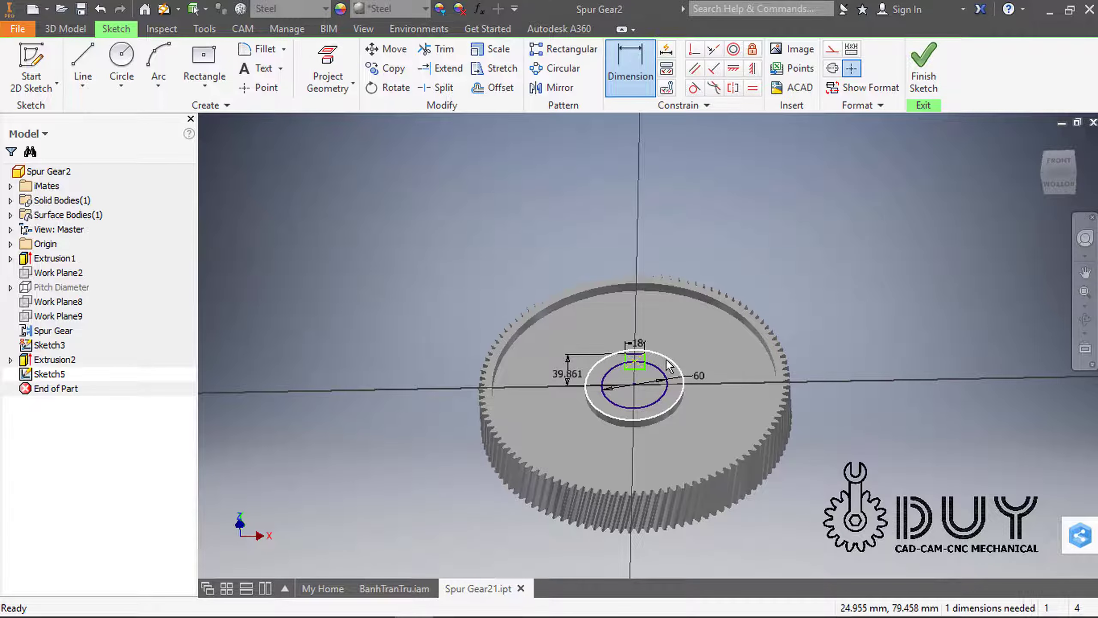
key(Page_Up)
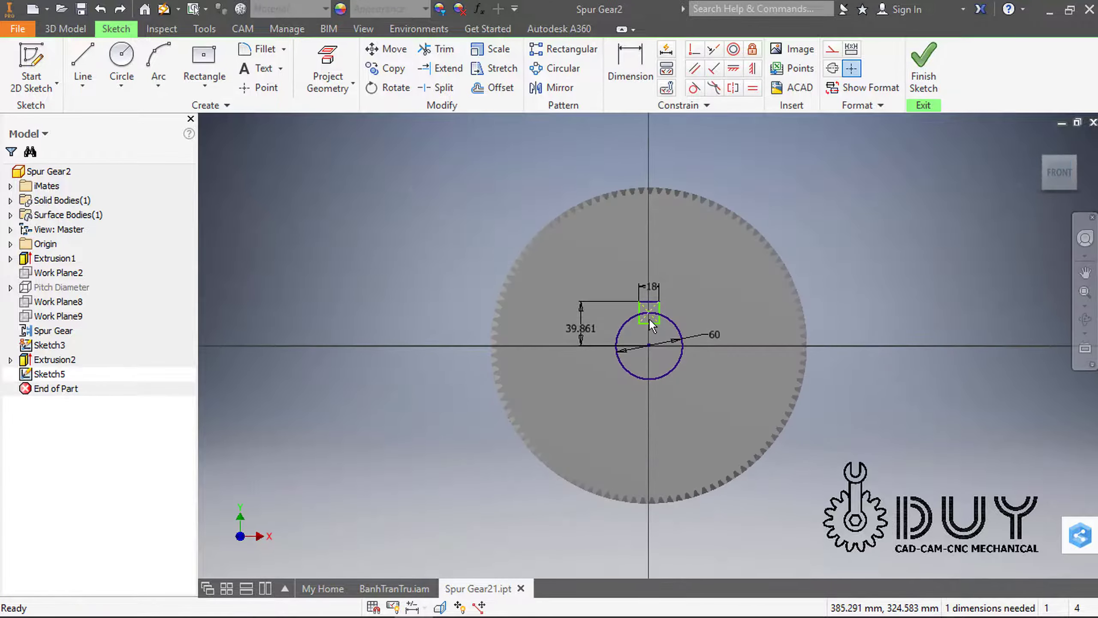
Trim the rectangle's lines inside the circle and the arc between its sides into one keyed bore outline, and finish the sketch
scroll(648, 318, up, 5)
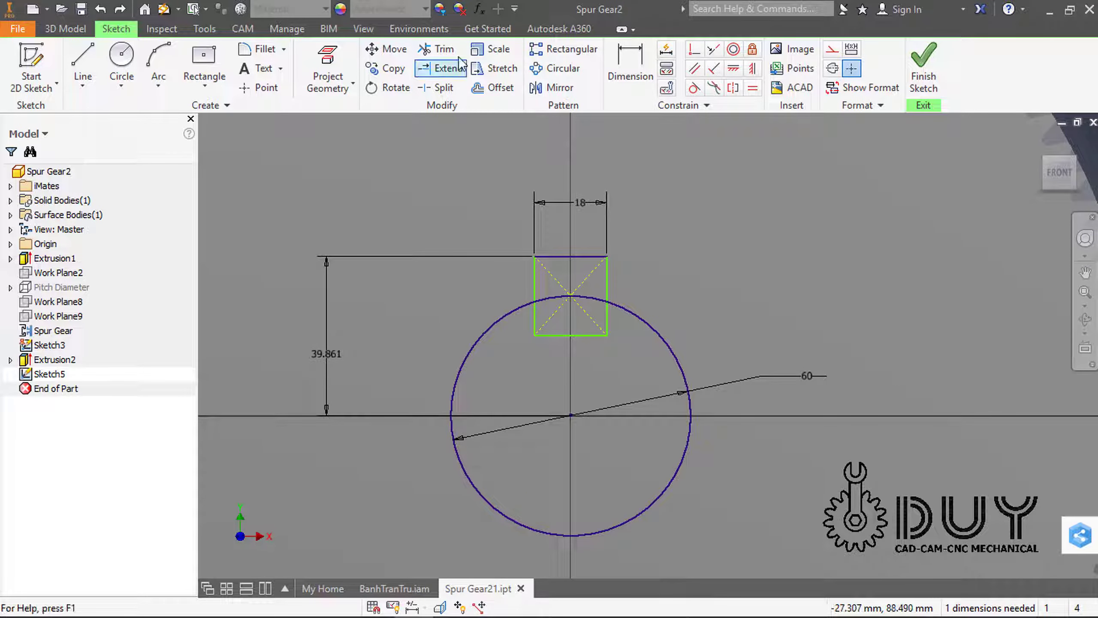
click(436, 49)
click(535, 320)
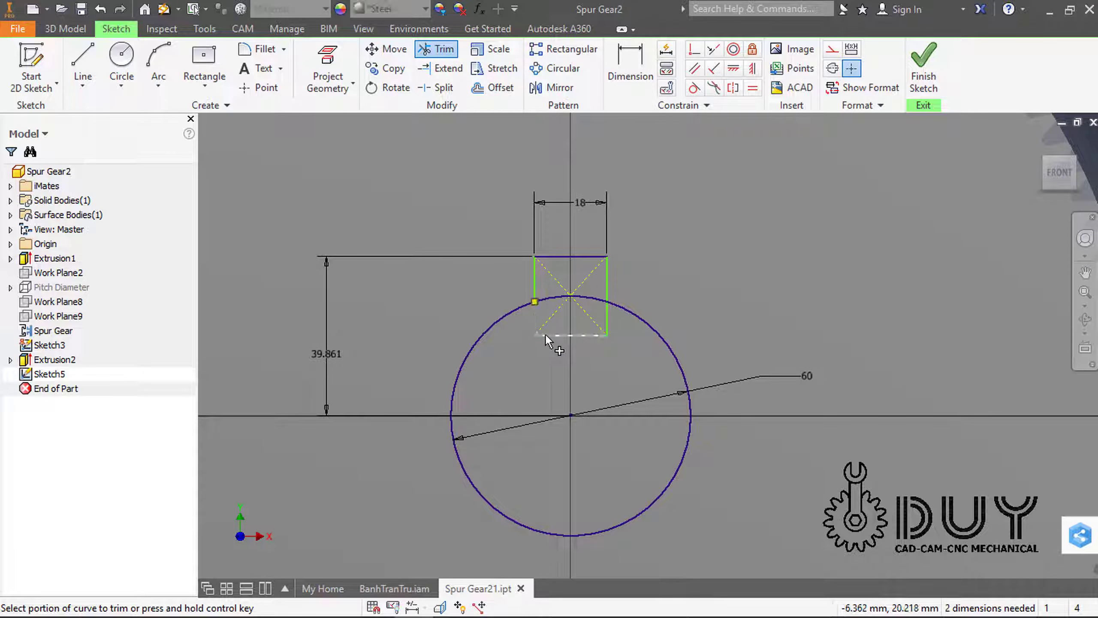
click(545, 338)
click(607, 322)
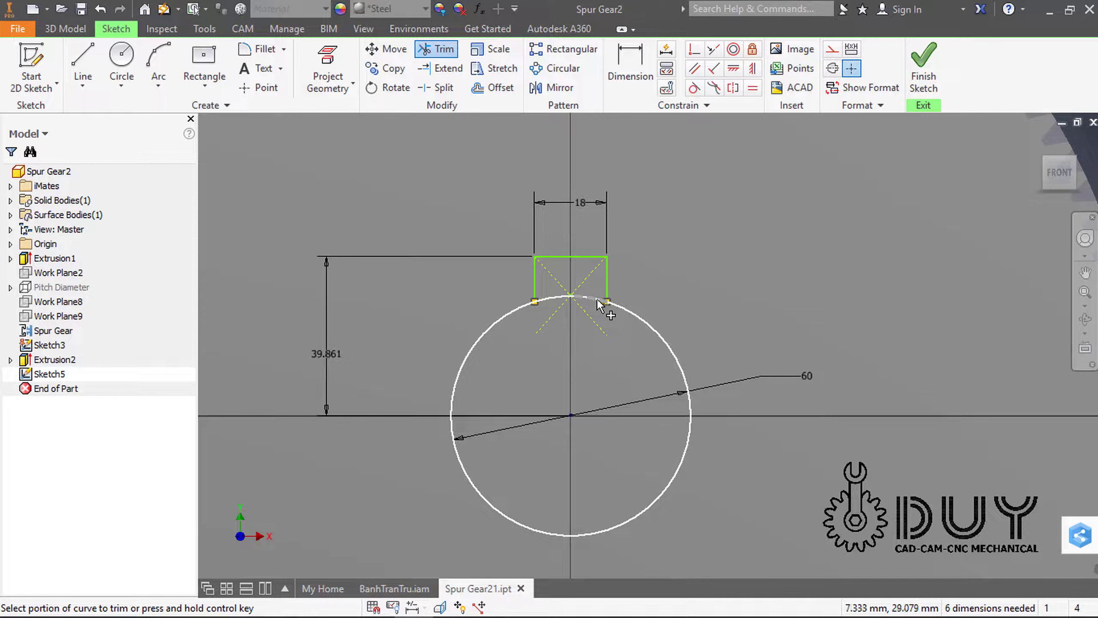
click(598, 305)
click(923, 65)
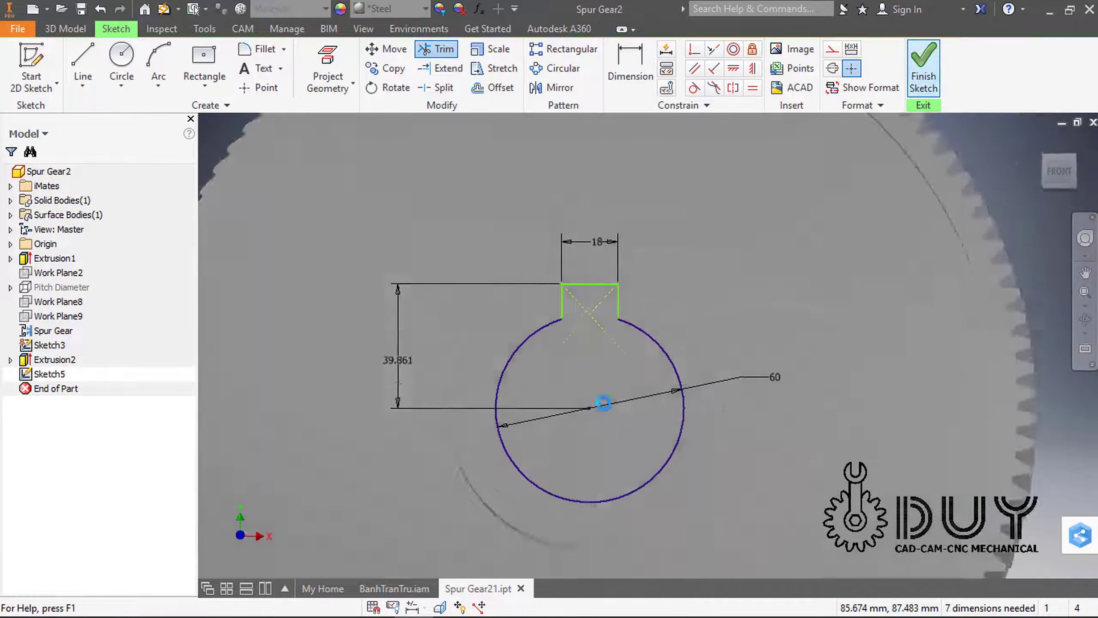
Extrude-cut the keyed bore profile 49 mm deep into the gear
right_click(489, 239)
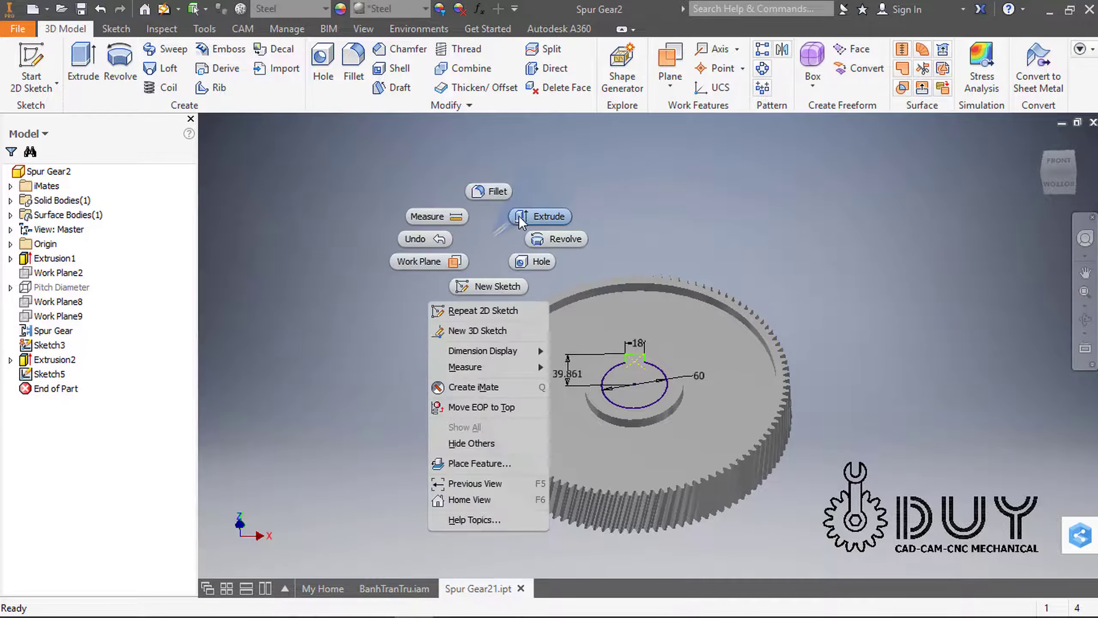
click(520, 219)
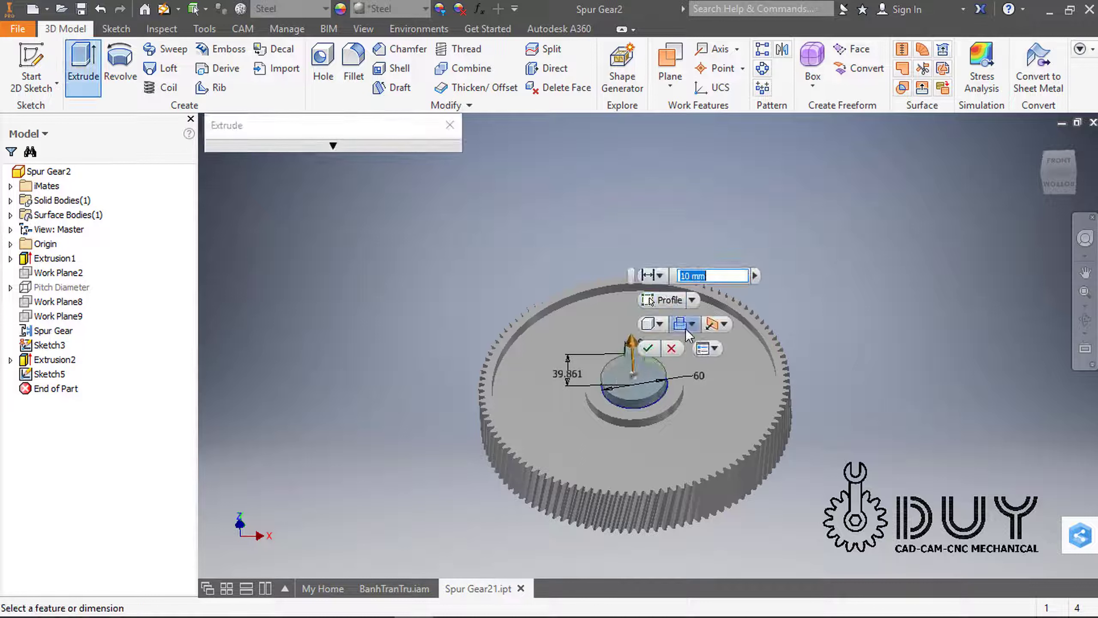
click(685, 328)
click(710, 361)
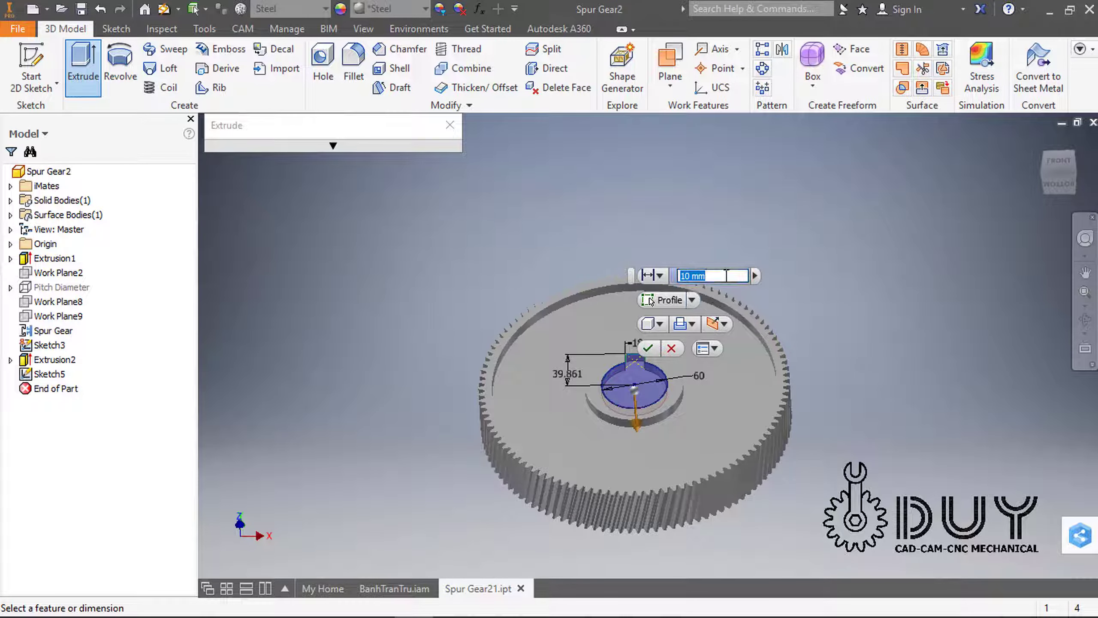
text(49)
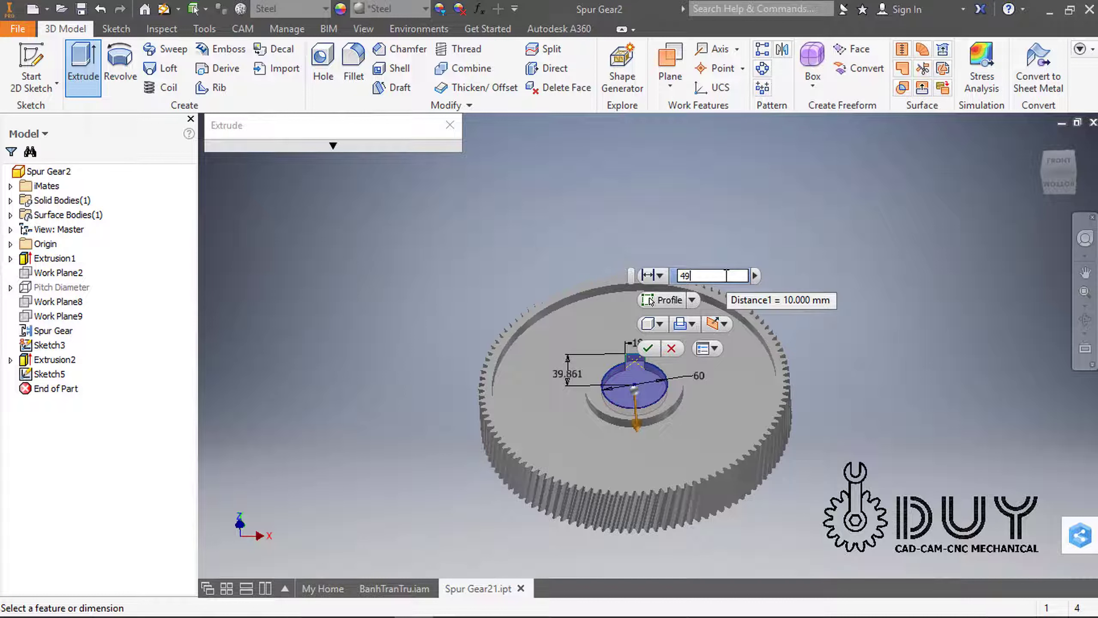
click(649, 348)
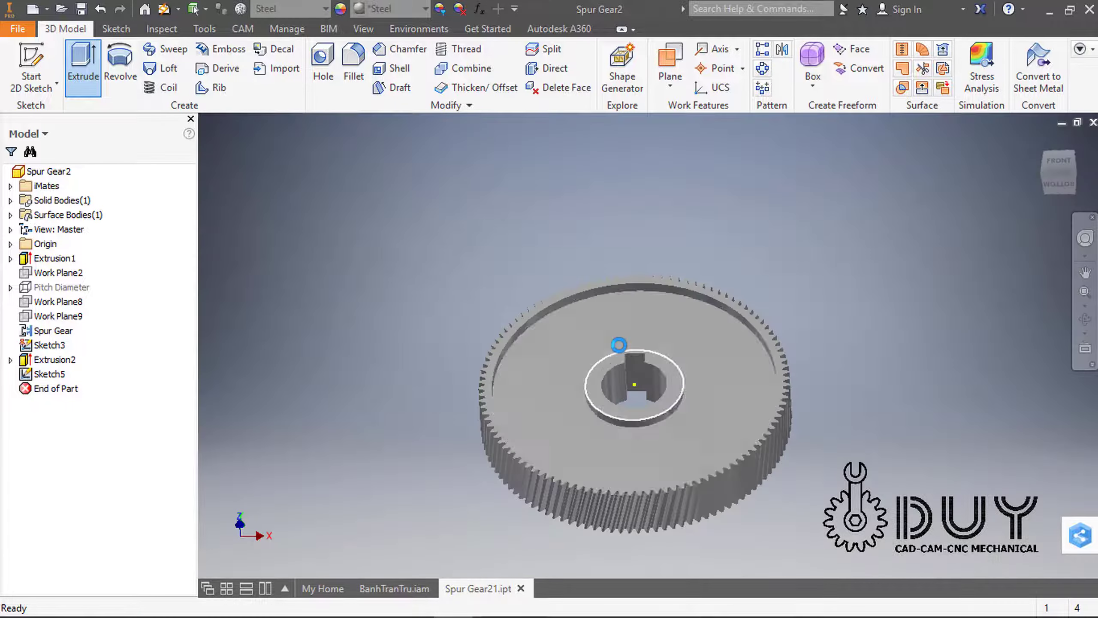
Sketch a circle centred on the origin on the gear's recessed face, between the hub and the rim
right_click(728, 213)
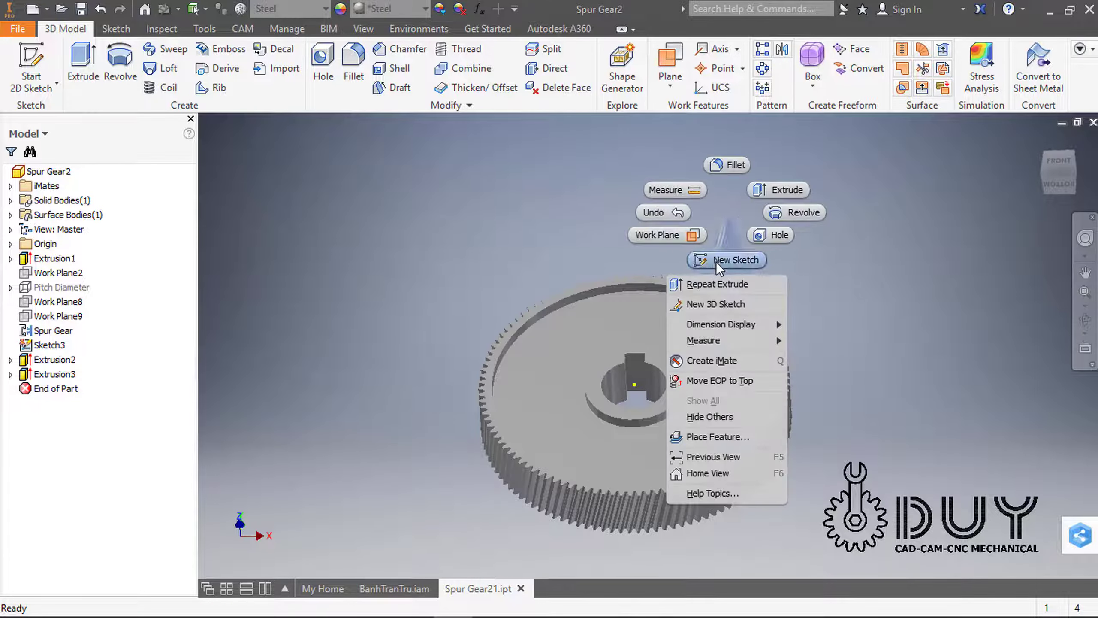
click(716, 261)
click(677, 350)
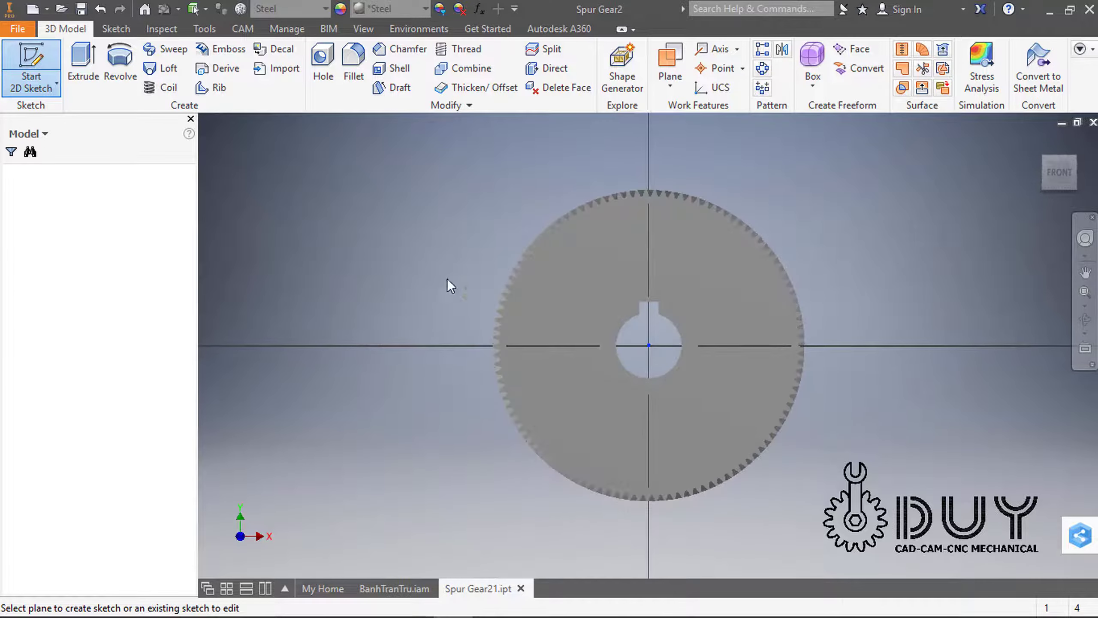
right_click(408, 222)
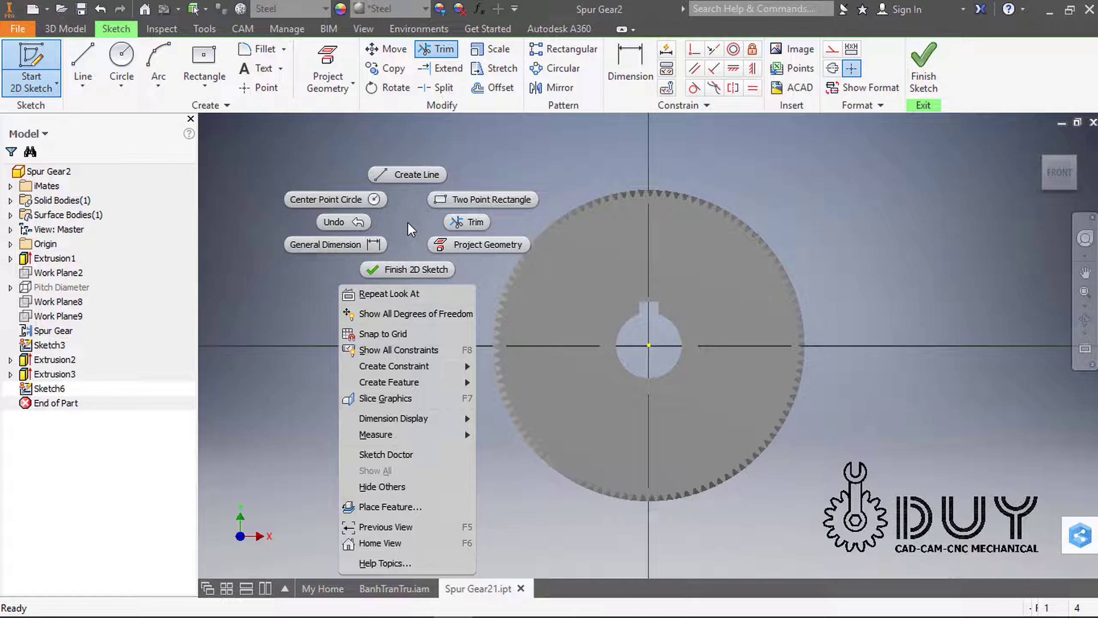
click(329, 199)
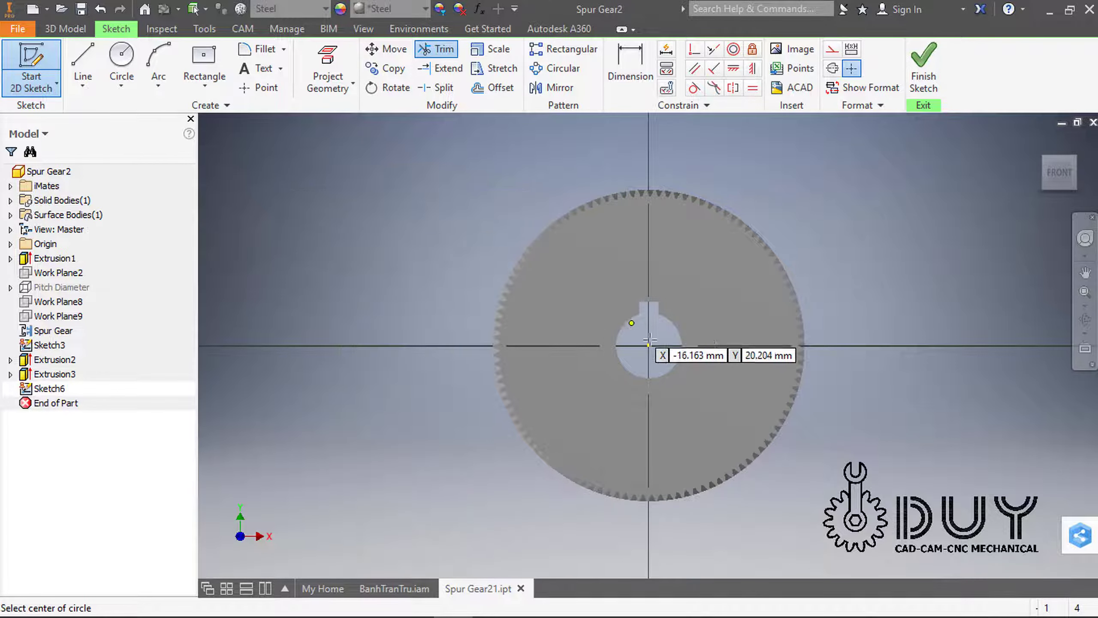
click(649, 346)
click(721, 270)
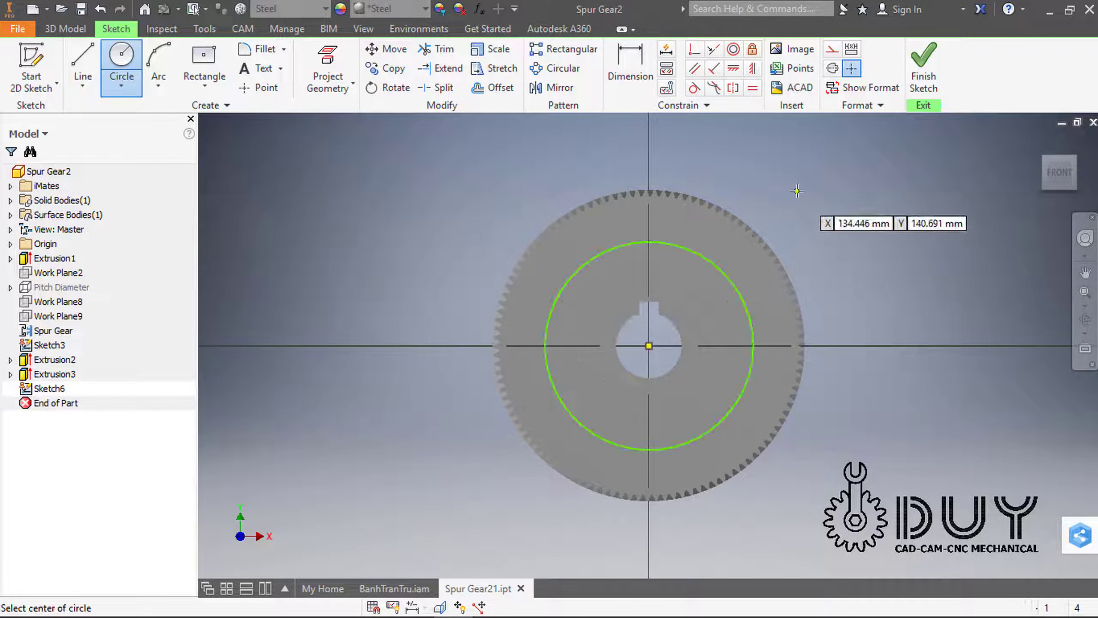
Dimension the sketched circle's diameter between the hub and rim and set it to 175 mm
right_click(796, 190)
click(729, 216)
click(729, 278)
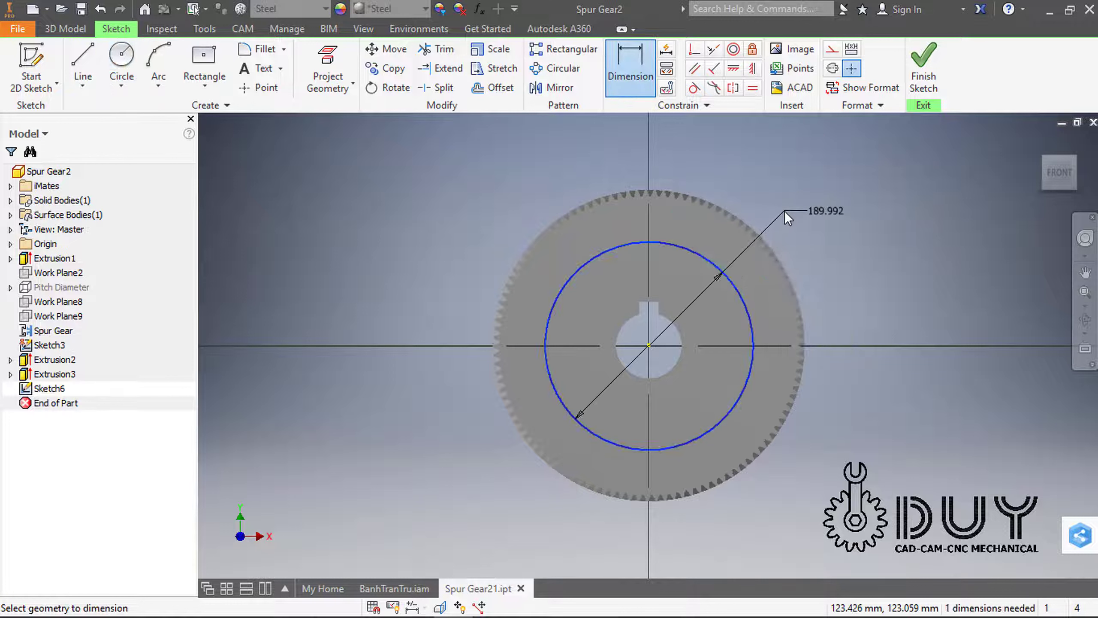
click(784, 211)
text(175)
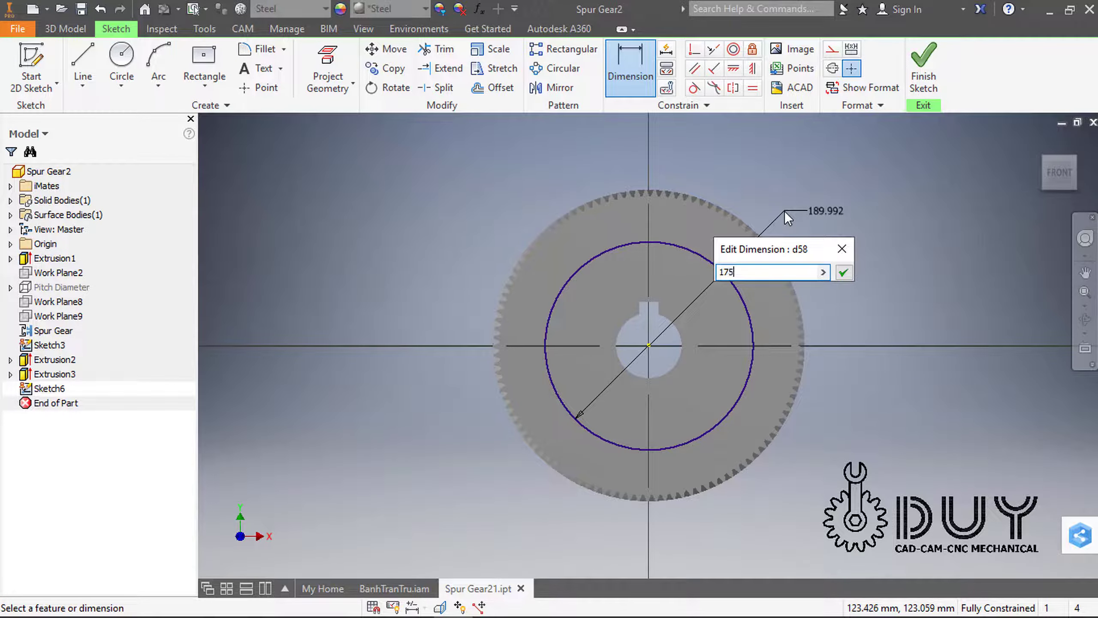
click(842, 272)
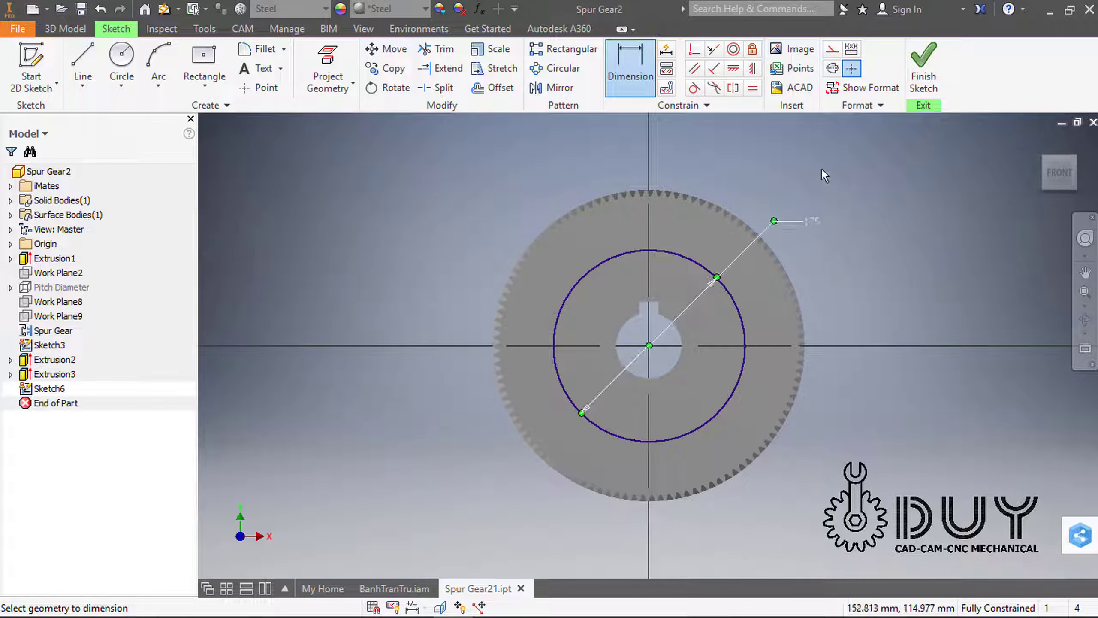
Convert the 175 mm circle to construction geometry and discard the duplicate diameter dimension
click(696, 263)
click(782, 139)
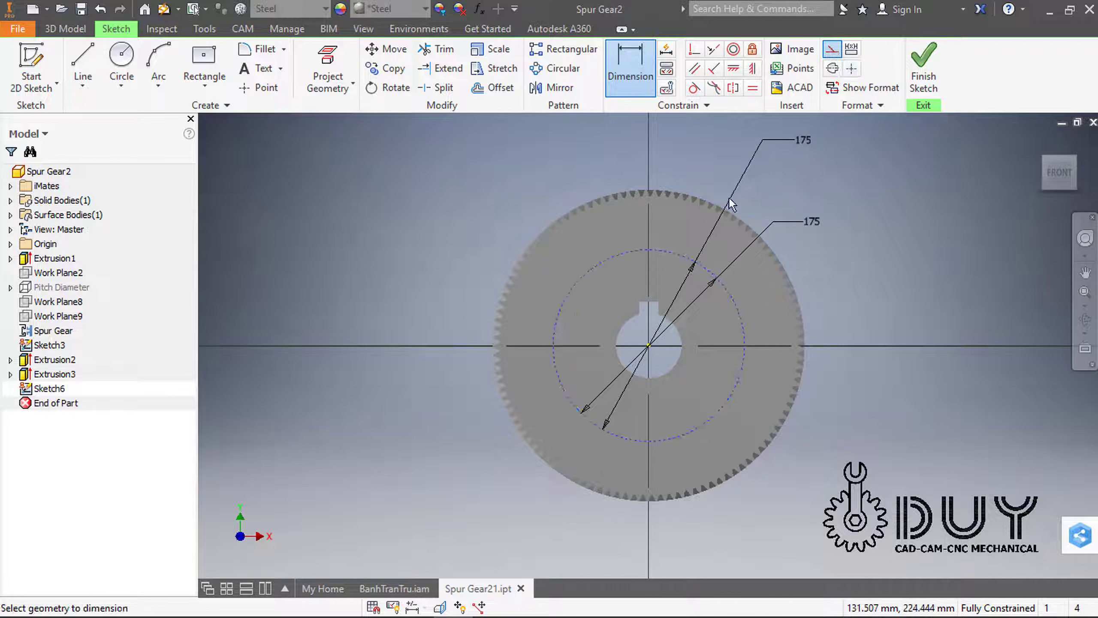
key(Escape)
key(Escape)
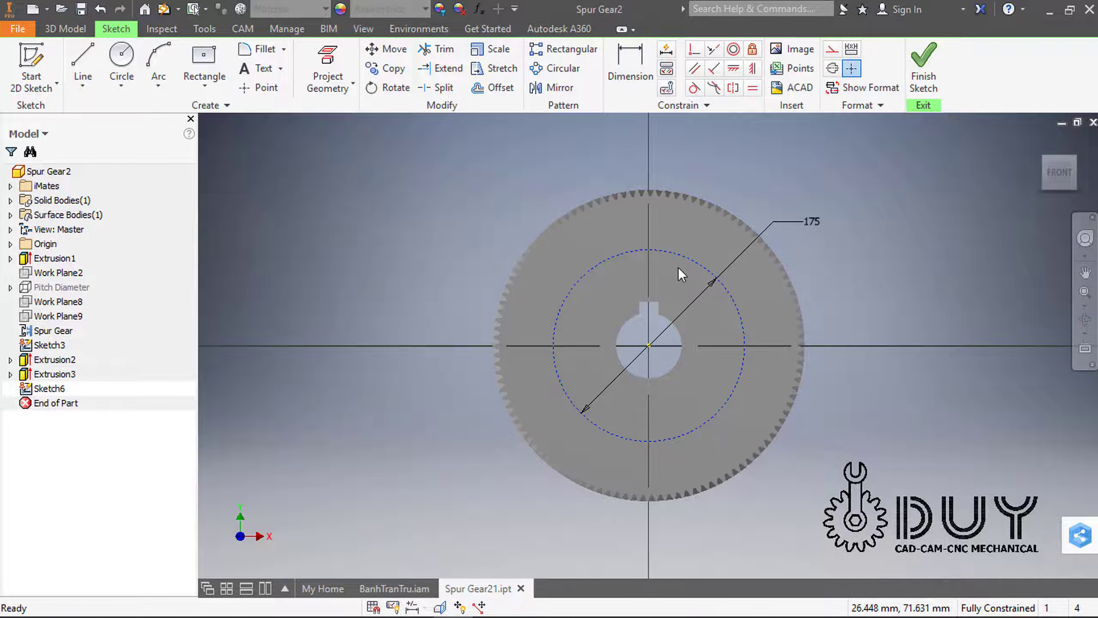
Sketch a circle centred on the construction circle directly above the keyway, set its diameter to 40 mm, and finish the sketch
scroll(677, 266, up, 3)
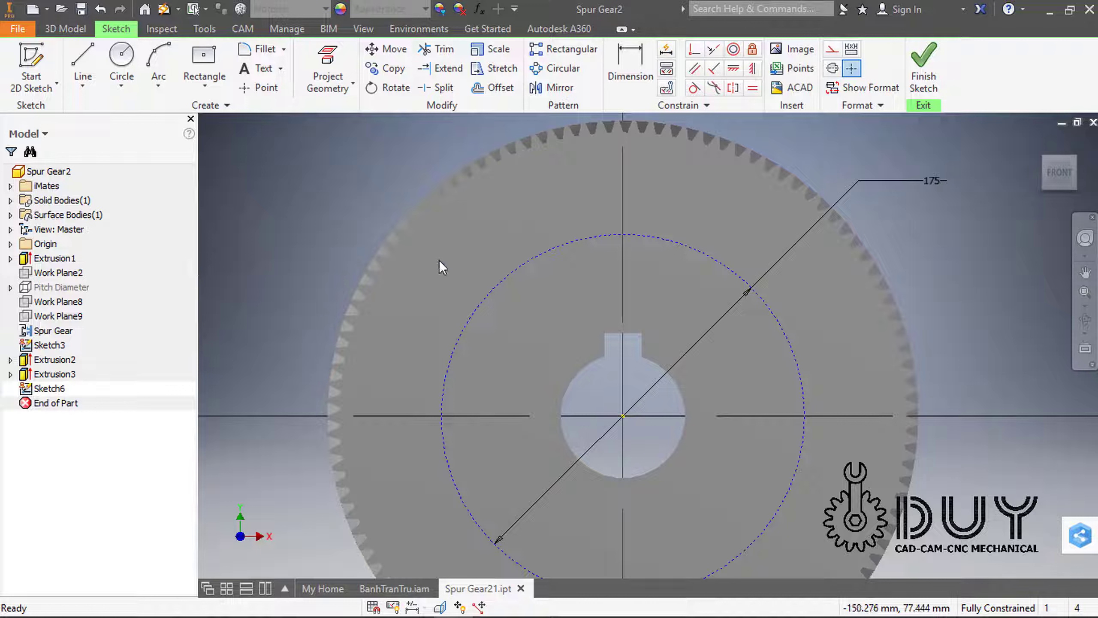
right_click(486, 350)
click(451, 238)
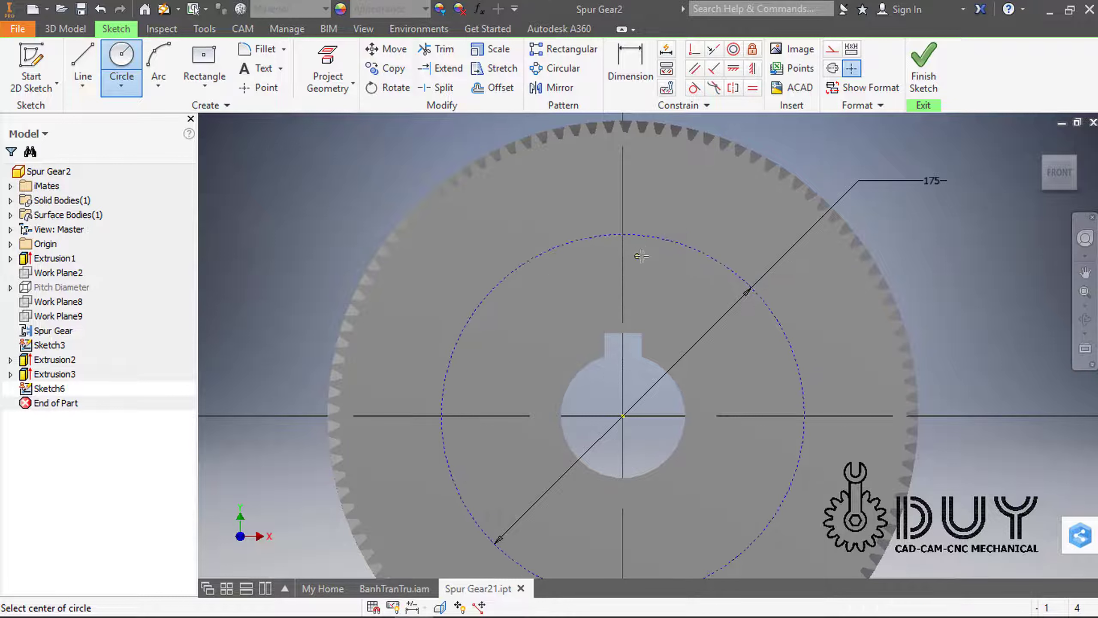
right_click(692, 221)
click(655, 252)
click(644, 220)
click(668, 204)
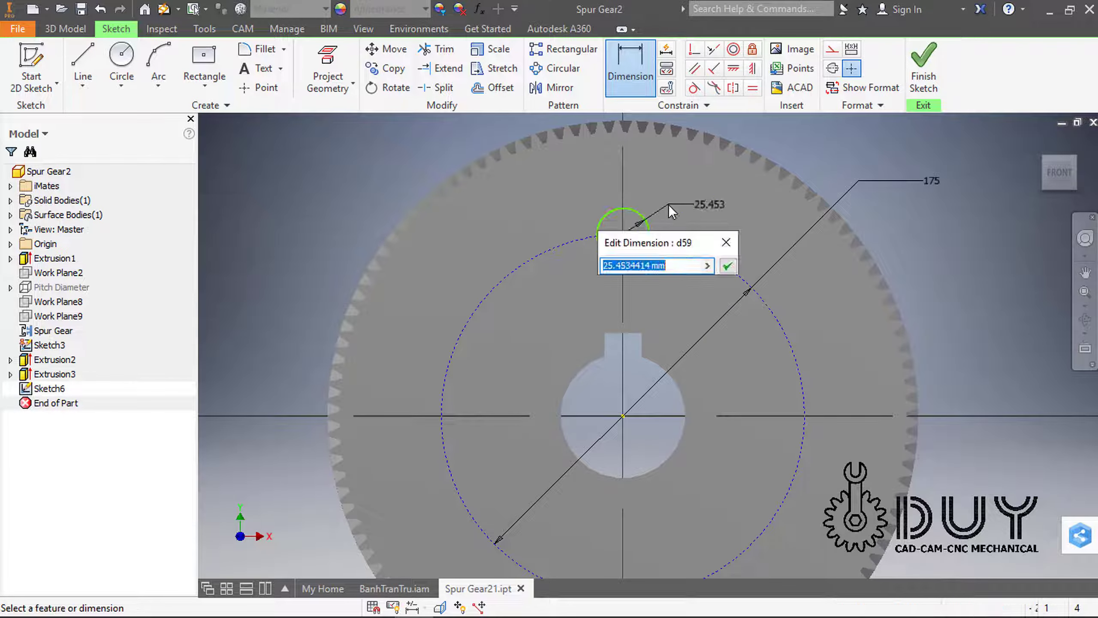
text(40)
key(Return)
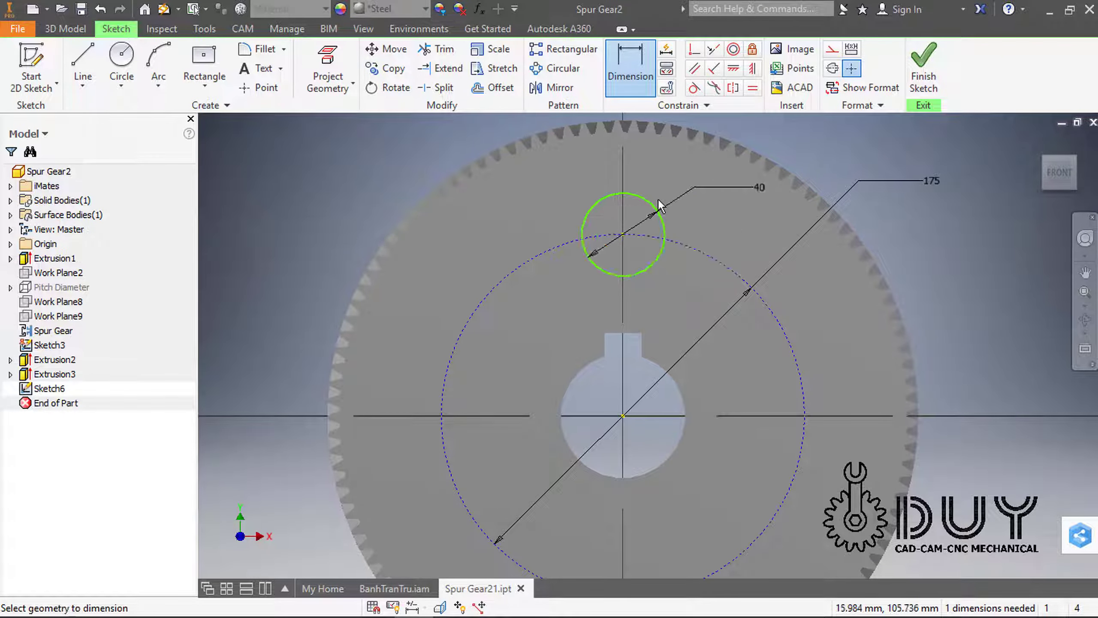
click(910, 91)
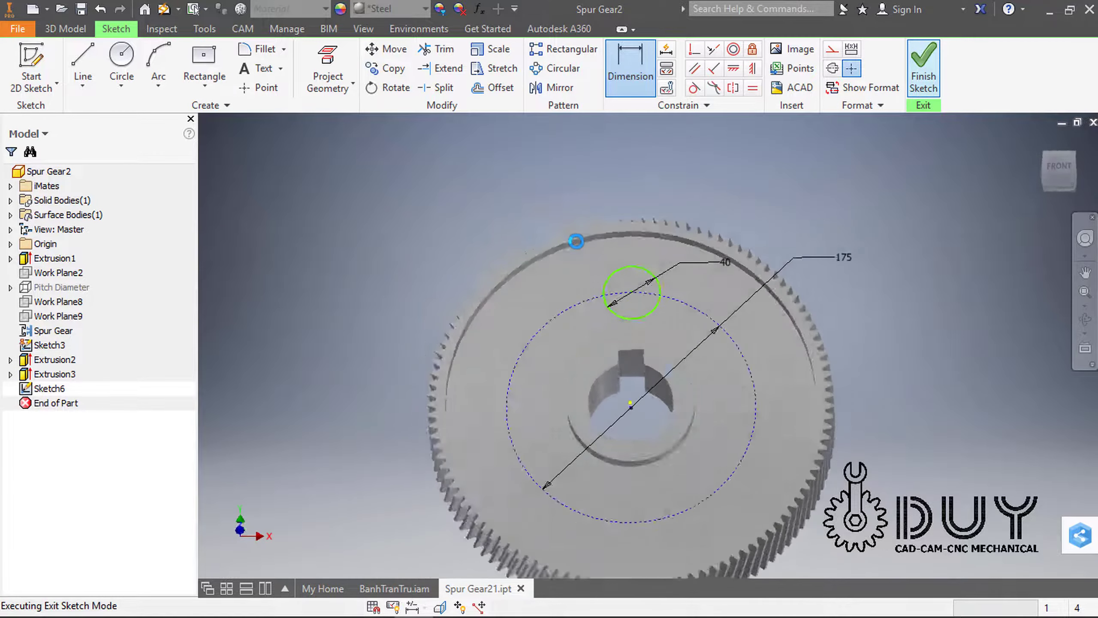
Extrude-cut the 40 mm circle 49 mm deep through the gear's web
right_click(561, 225)
click(618, 201)
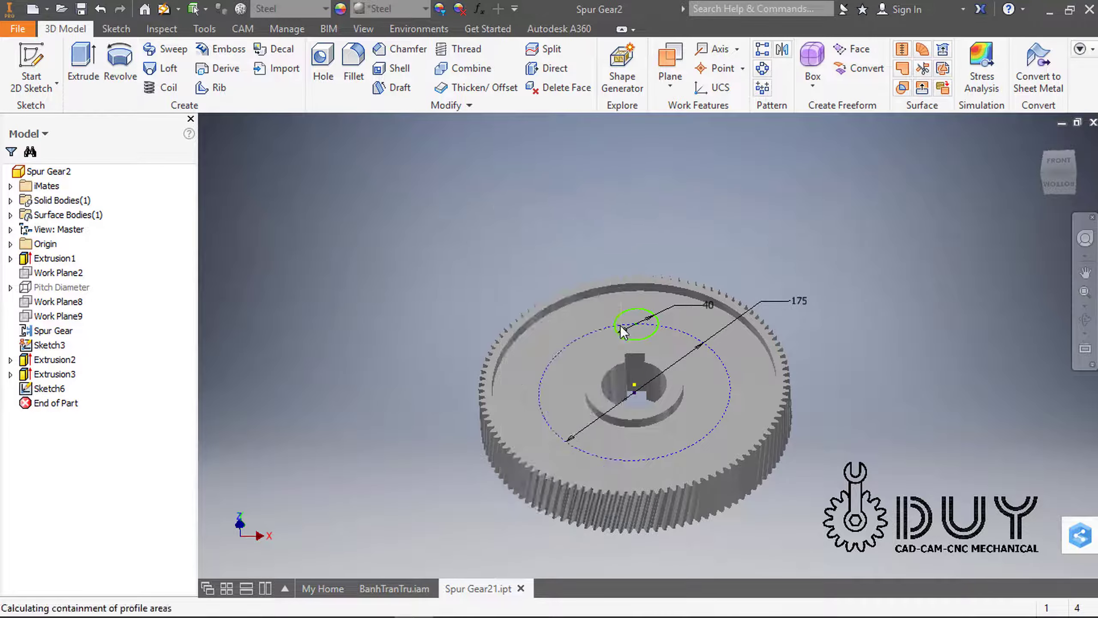
click(693, 235)
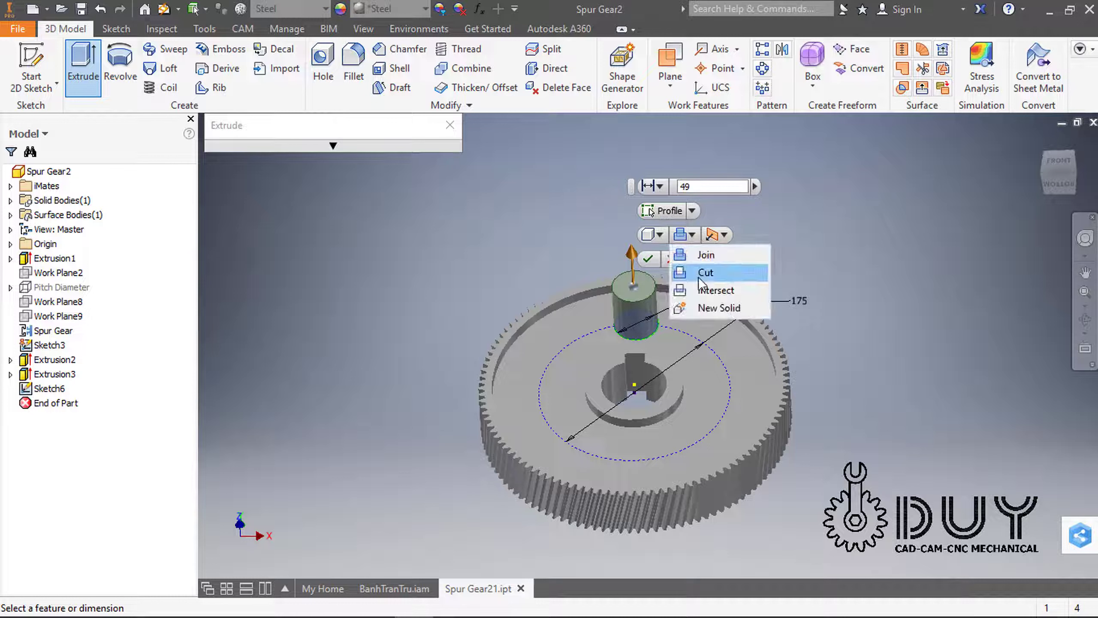
click(698, 274)
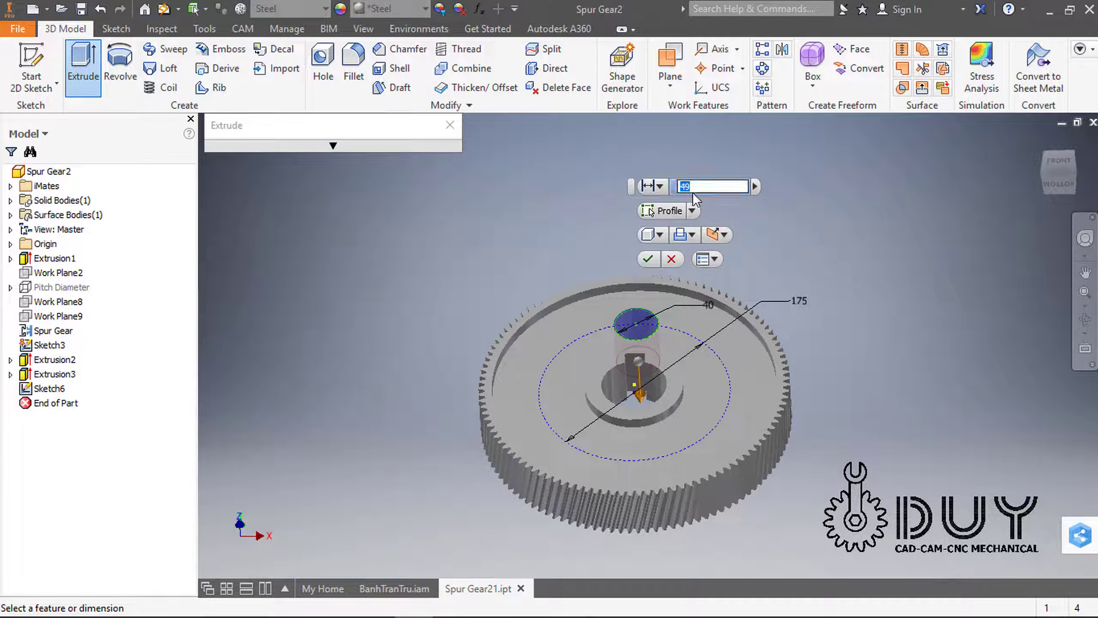
click(648, 259)
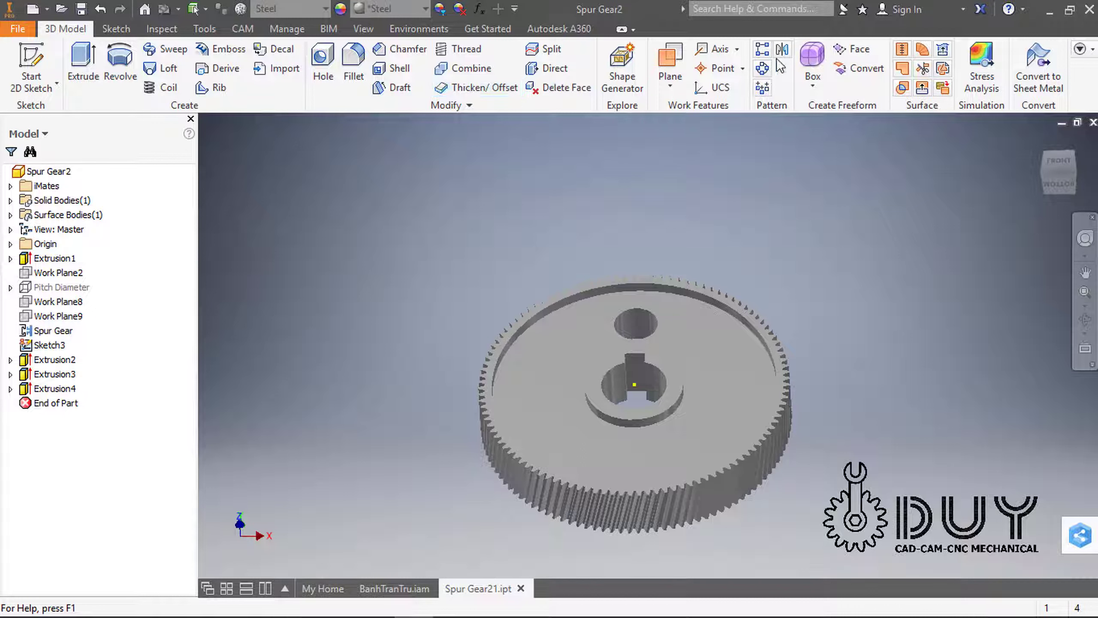
Circular-pattern the 40 mm hole around the bore axis with 6 instances over 360 degrees
click(766, 72)
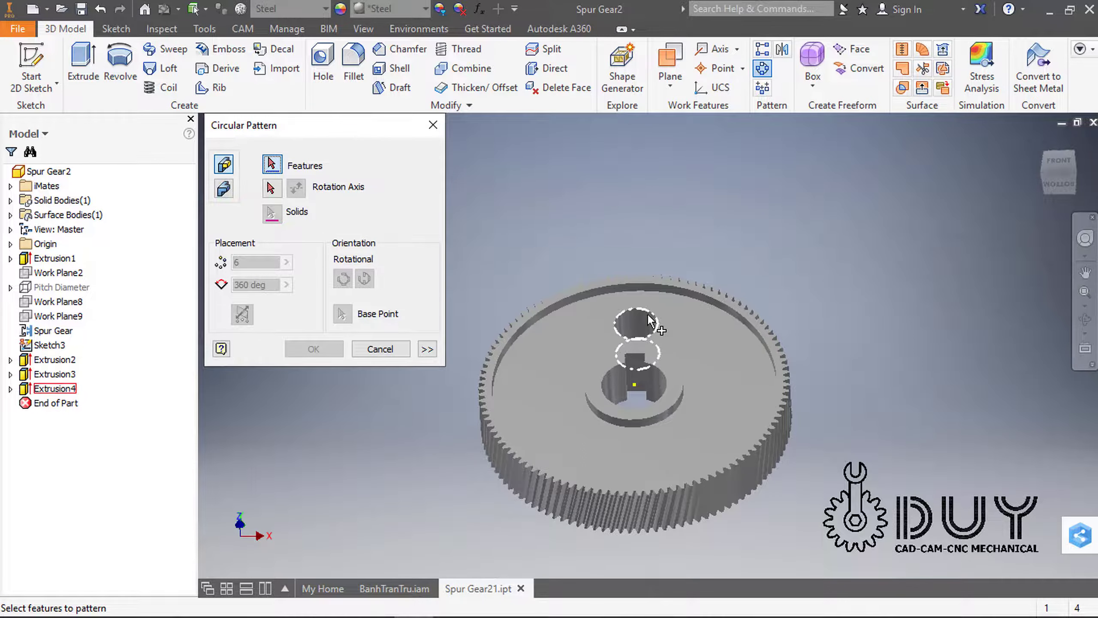
click(647, 312)
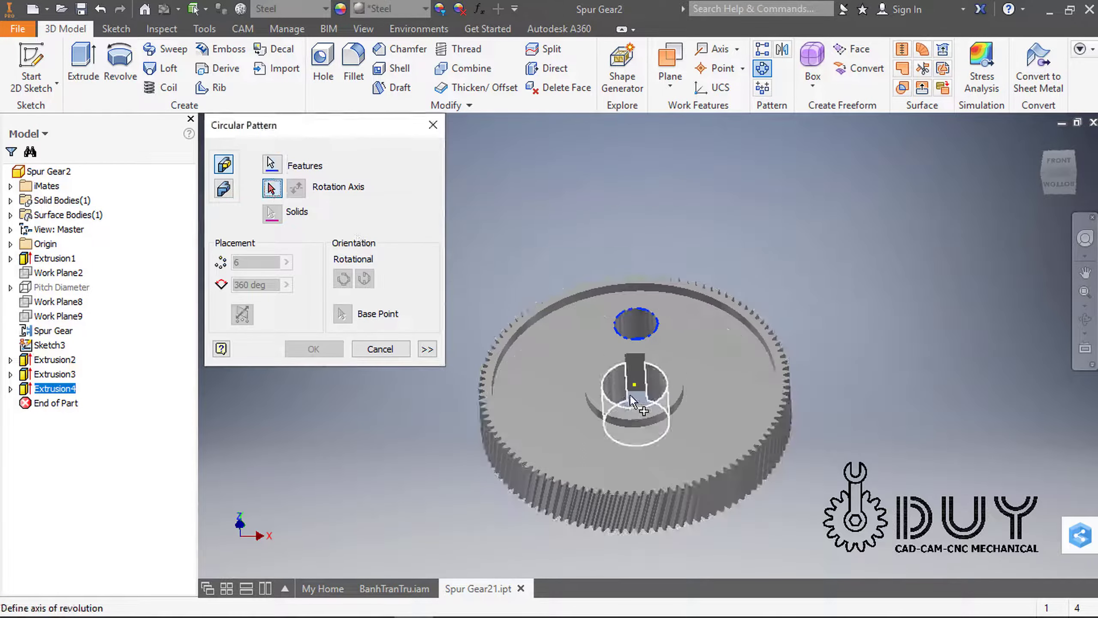
click(617, 382)
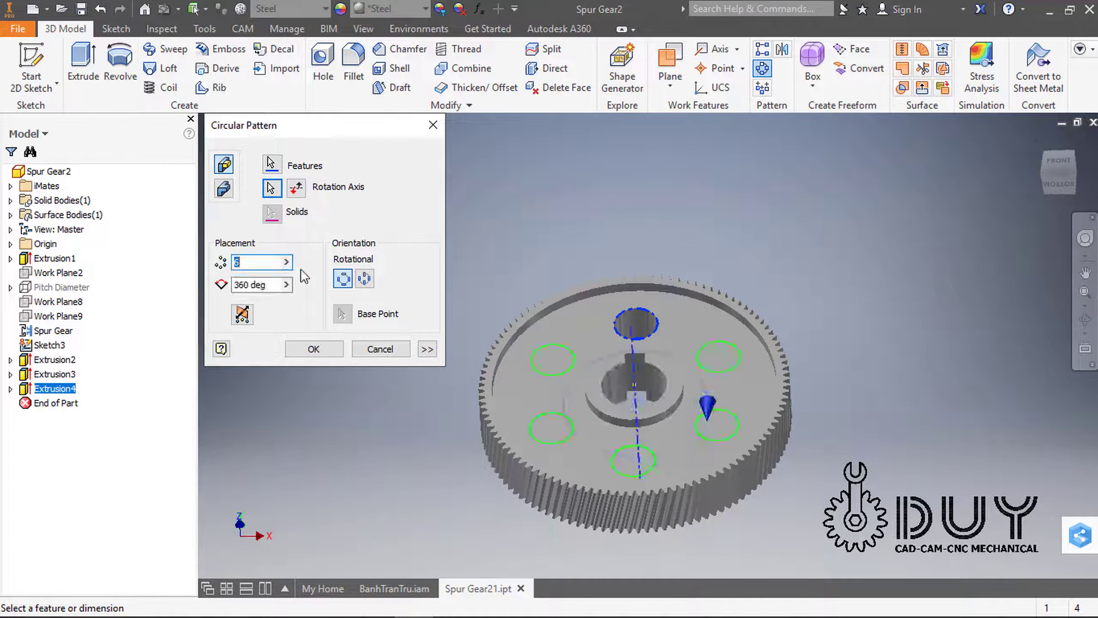
click(297, 346)
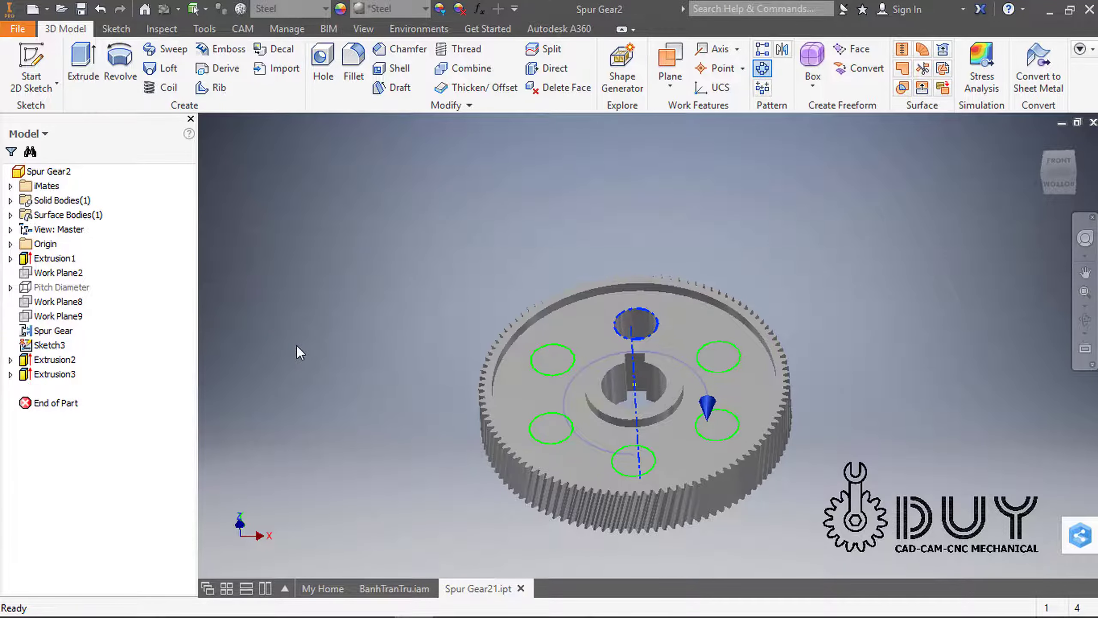
Create a midplane work plane between the gear's two opposite end faces
click(670, 90)
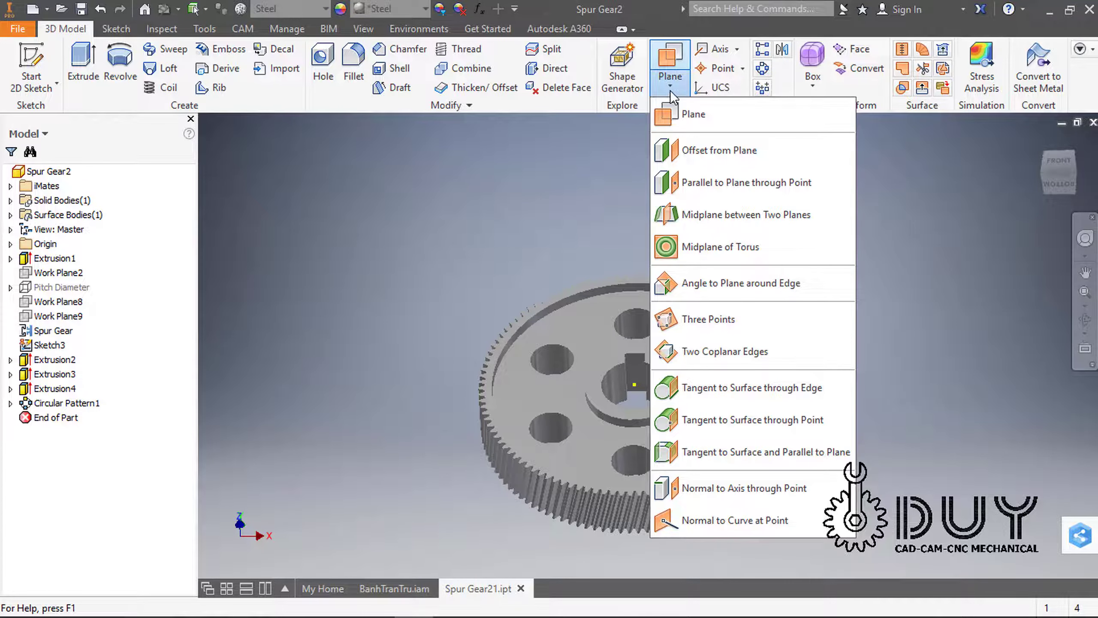
click(694, 212)
scroll(541, 322, up, 6)
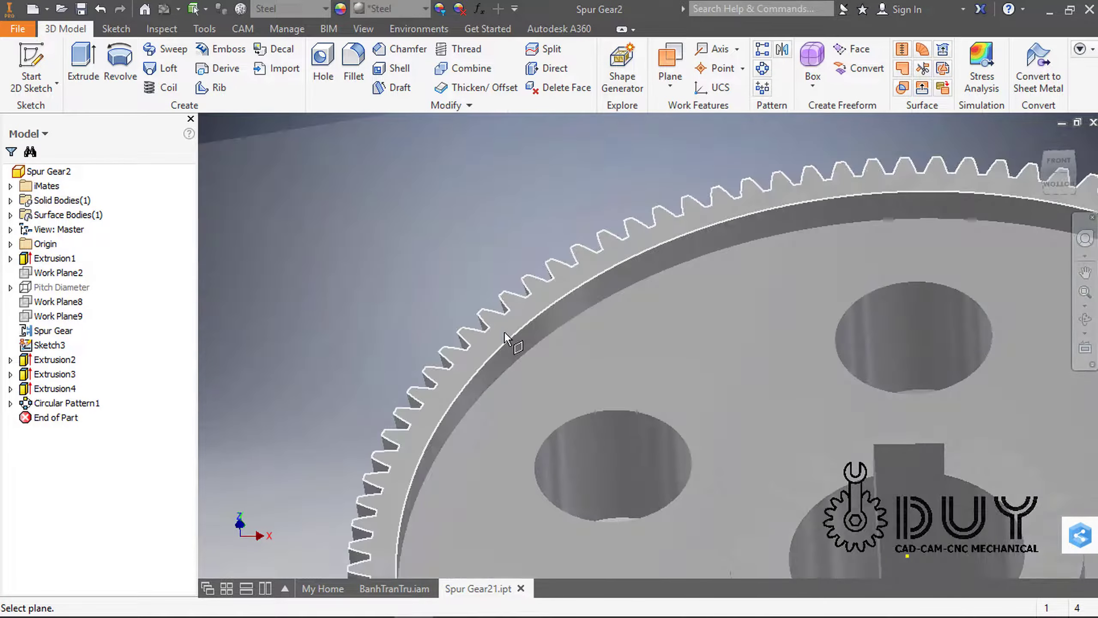
click(504, 331)
scroll(504, 331, down, 8)
shift+middle_drag(608, 436, 668, 324)
scroll(667, 323, up, 5)
click(670, 299)
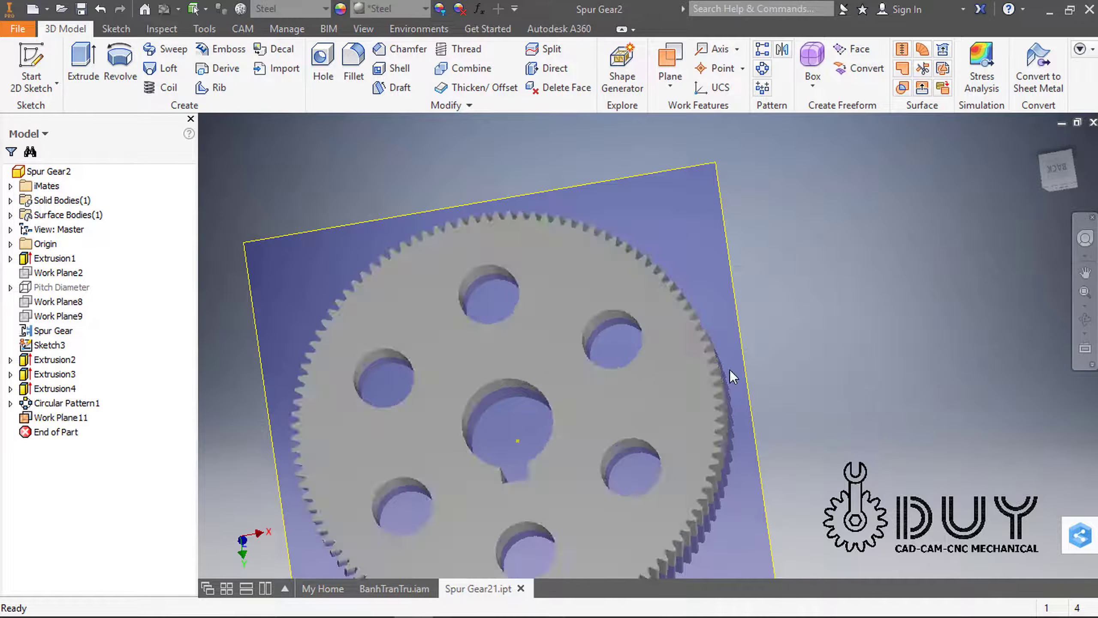
Mirror the ring-shaped recess and the keyed bore cut about the midplane work plane onto the gear's other side
scroll(755, 313, down, 7)
shift+middle_drag(753, 313, 746, 377)
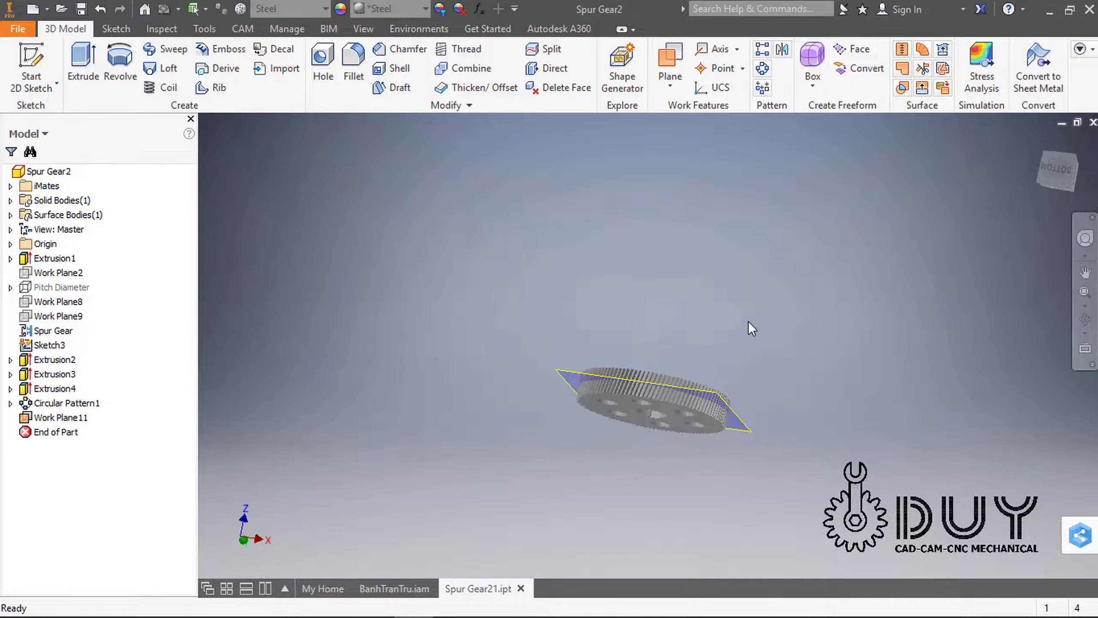
shift+middle_drag(730, 281, 670, 346)
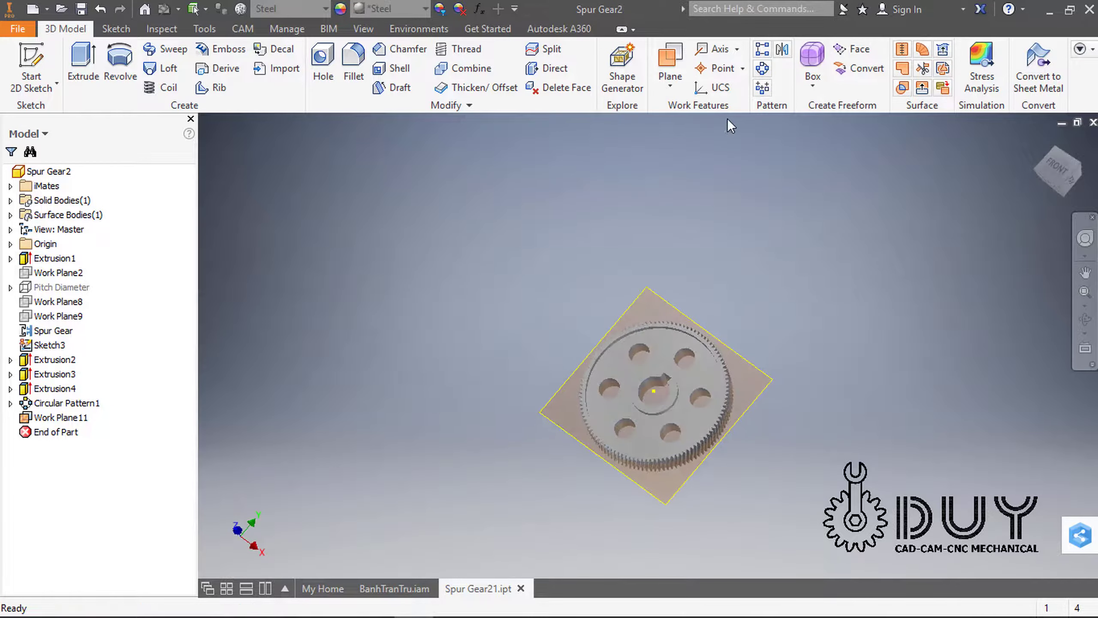
click(778, 52)
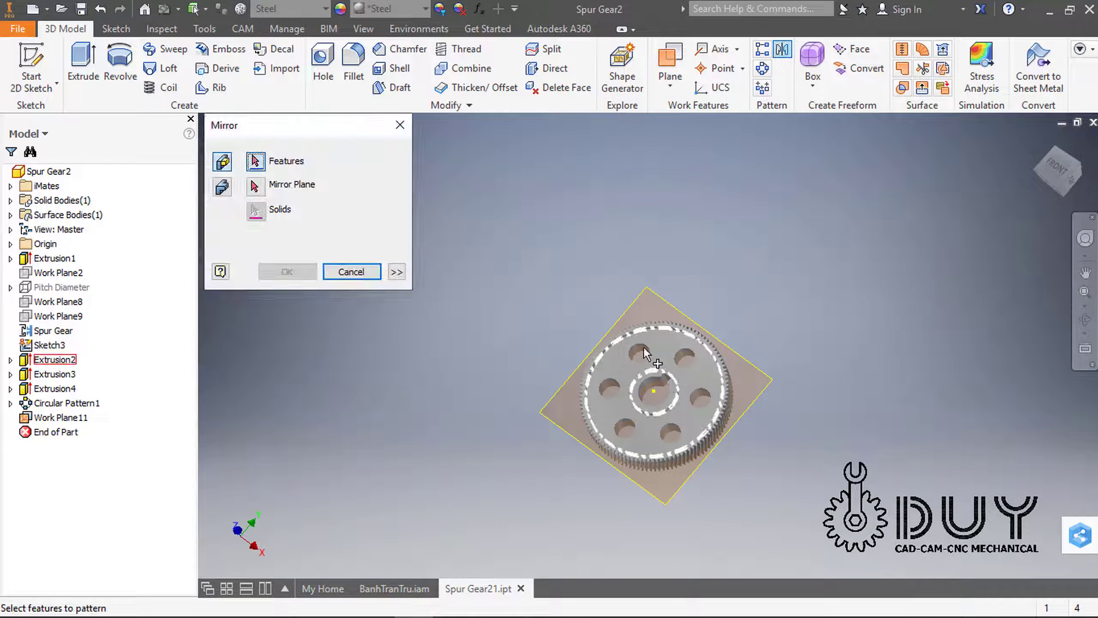
scroll(627, 363, up, 5)
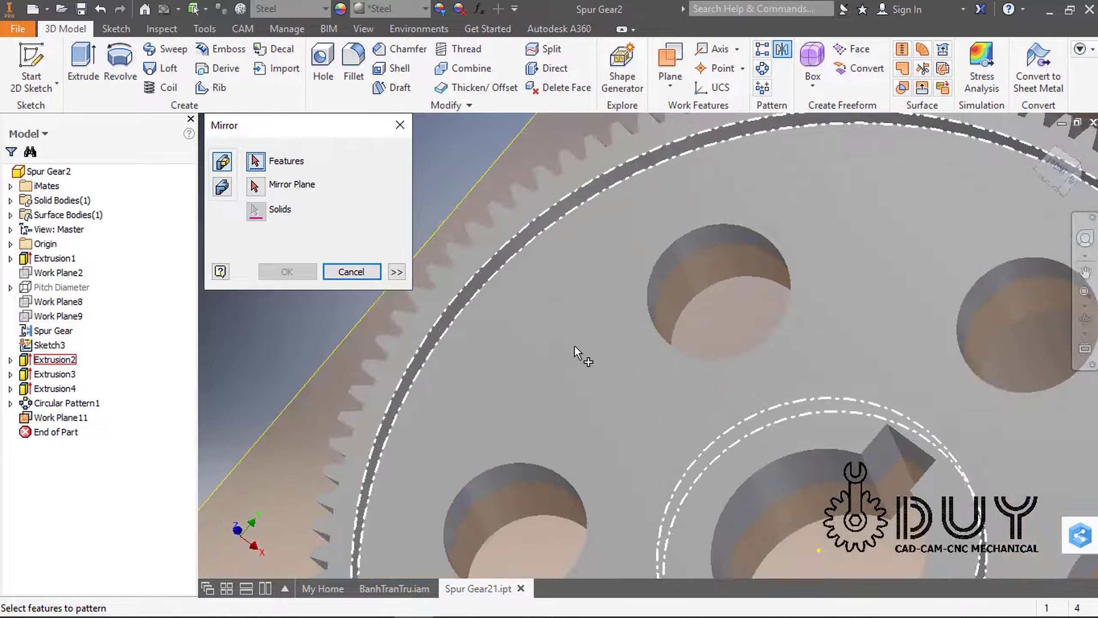
click(575, 347)
scroll(574, 347, down, 5)
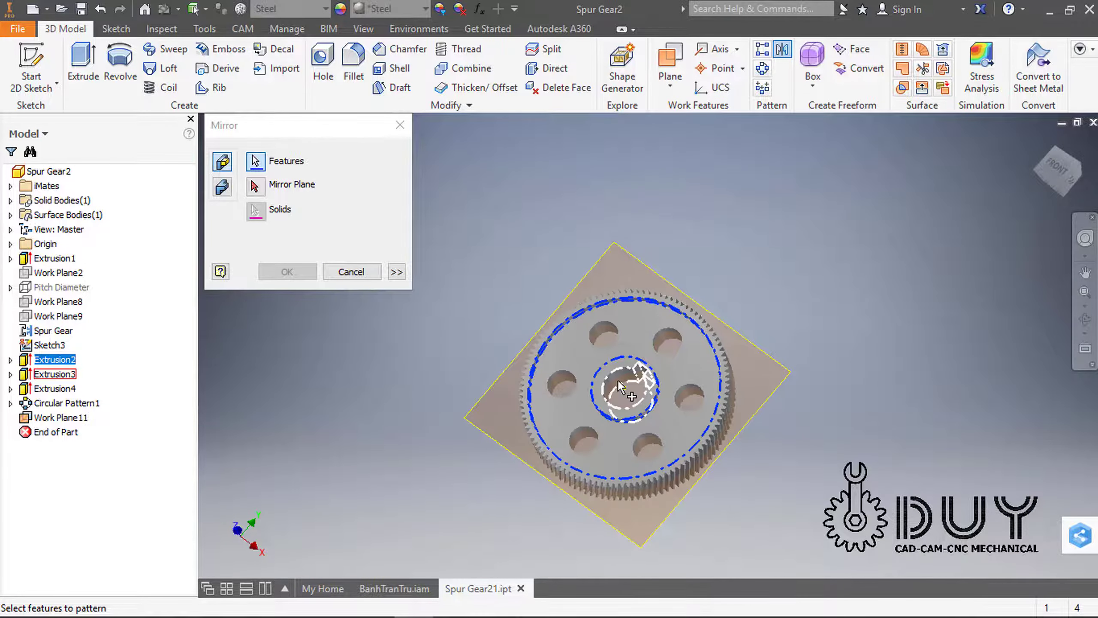
click(636, 372)
click(261, 191)
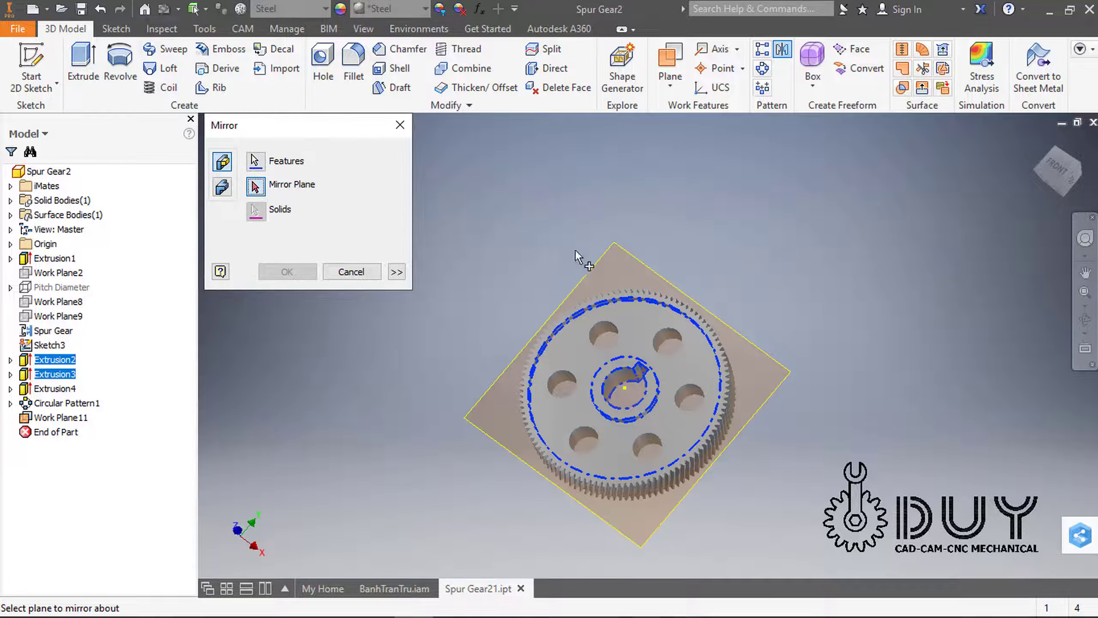
click(640, 273)
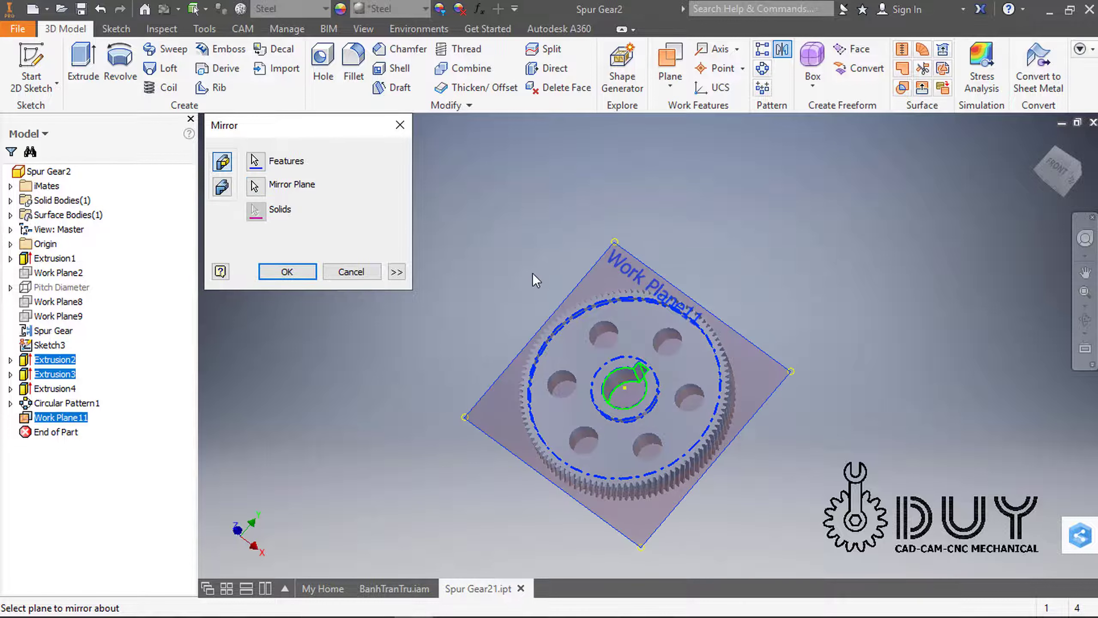
shift+middle_drag(640, 273, 471, 218)
click(294, 273)
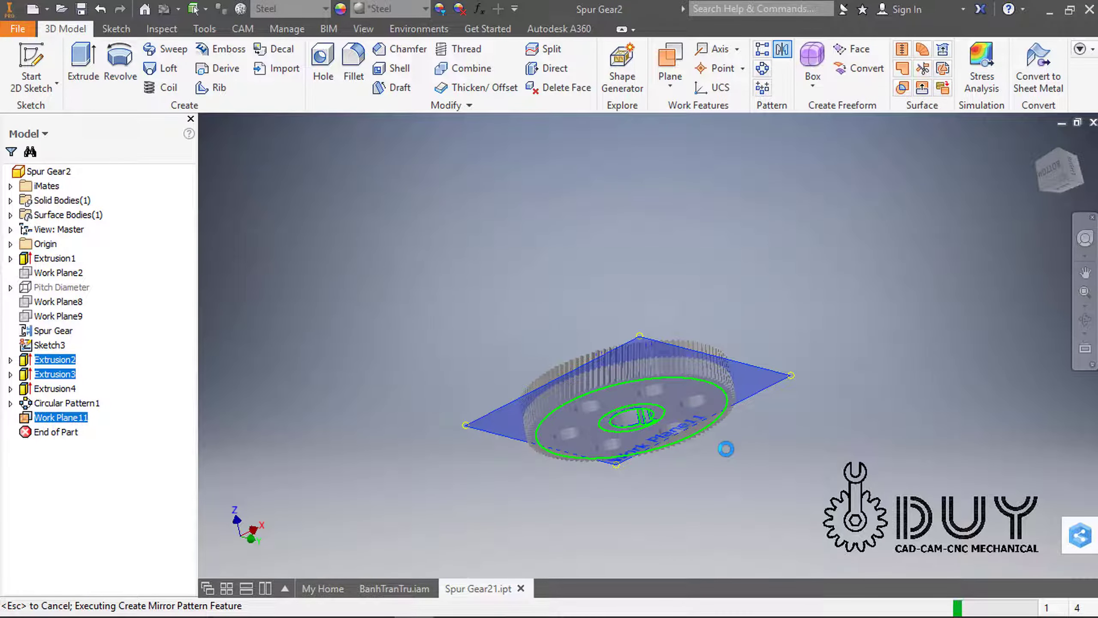
Hide the midplane work plane
shift+middle_drag(722, 452, 775, 333)
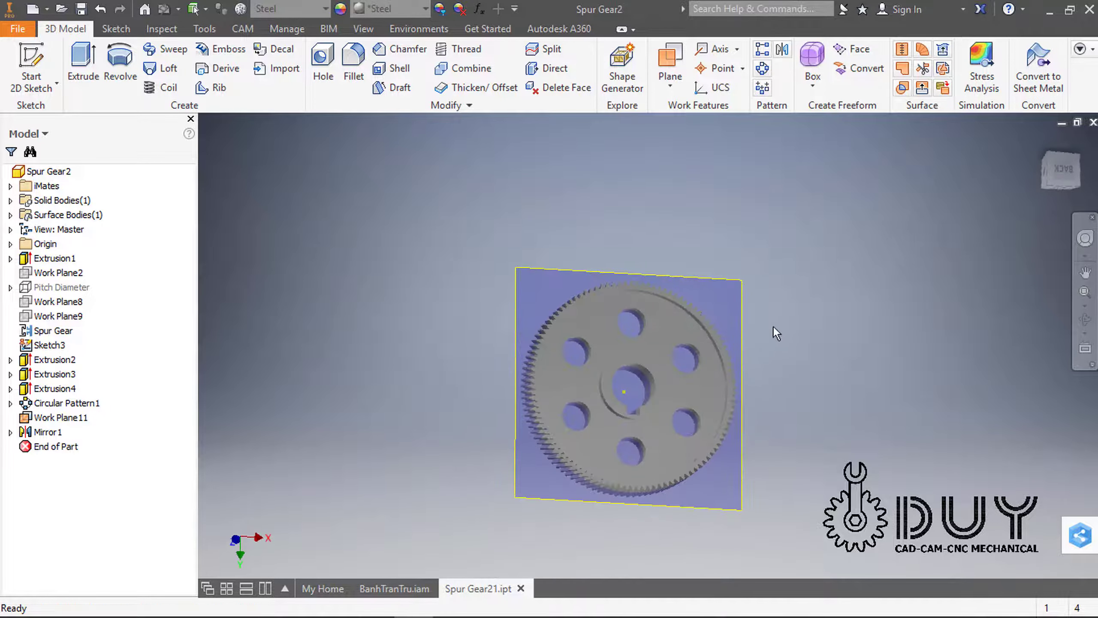
click(711, 278)
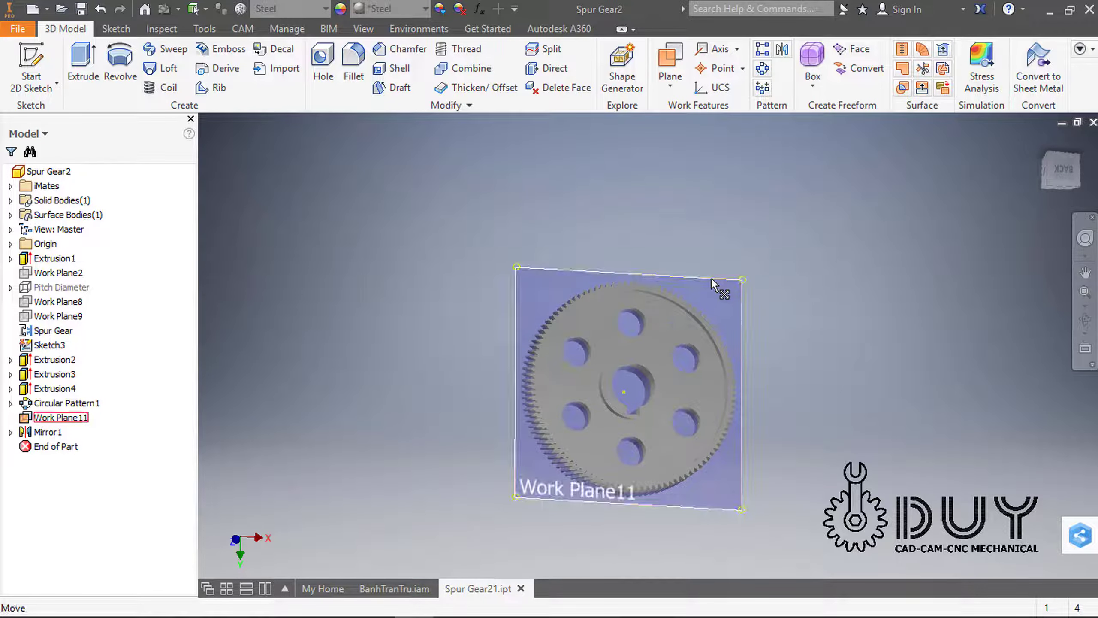
right_click(711, 278)
click(755, 222)
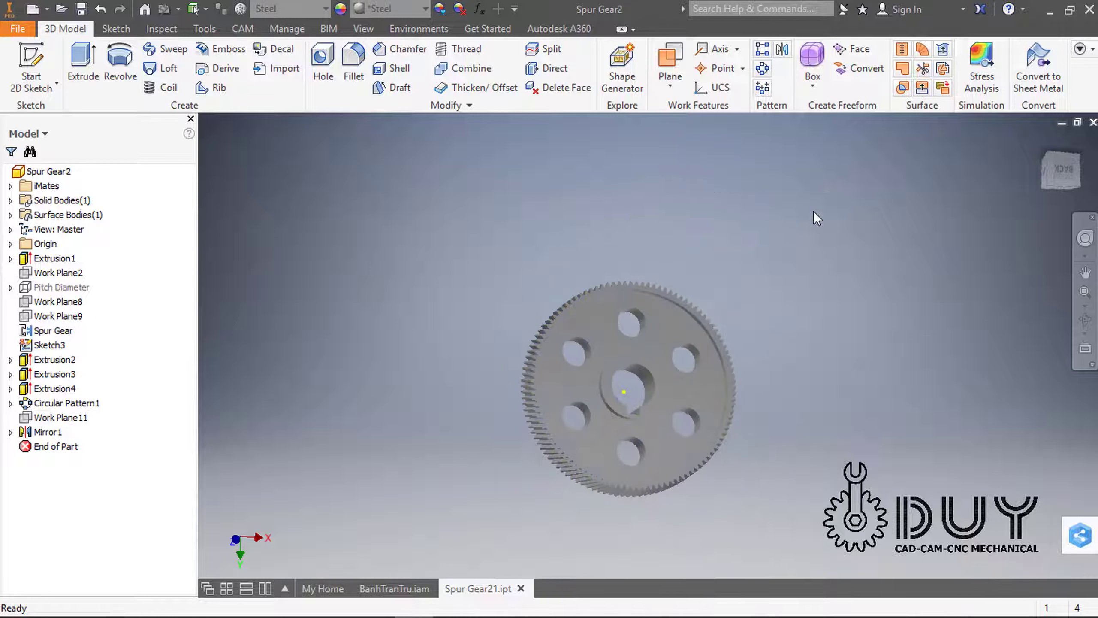
Switch to the BanhTranTru.iam assembly and show the updated gear pair in an isometric view
shift+middle_drag(1013, 148, 722, 312)
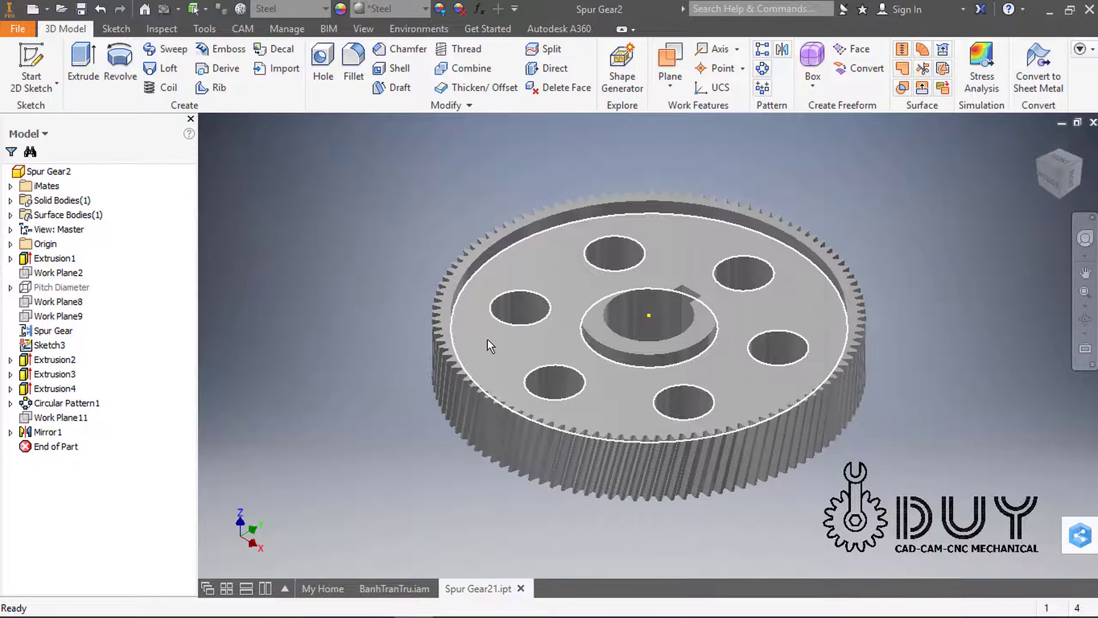
click(385, 589)
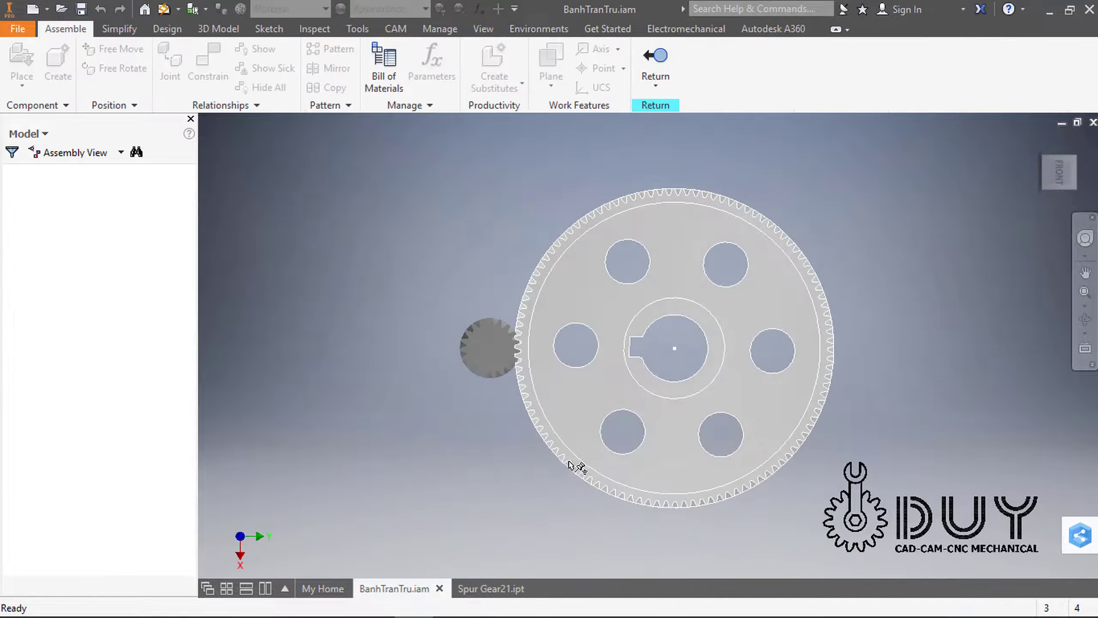
shift+middle_drag(569, 465, 453, 417)
shift+middle_drag(810, 237, 929, 177)
click(1038, 142)
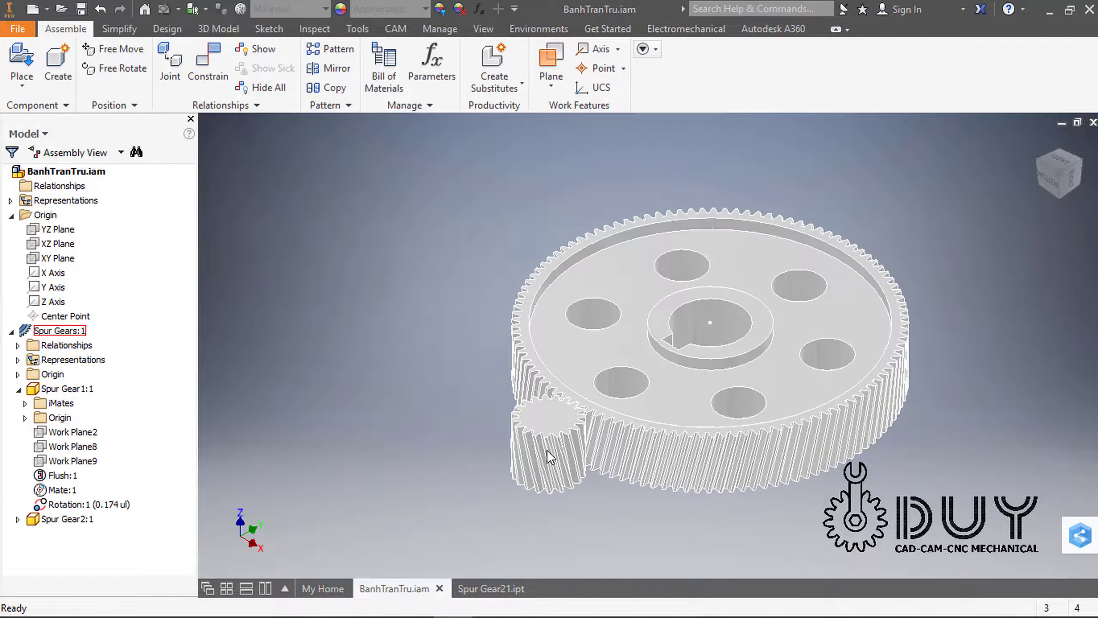
Release the Spur Gears assembly from its grounded state so it can be constrained
click(123, 513)
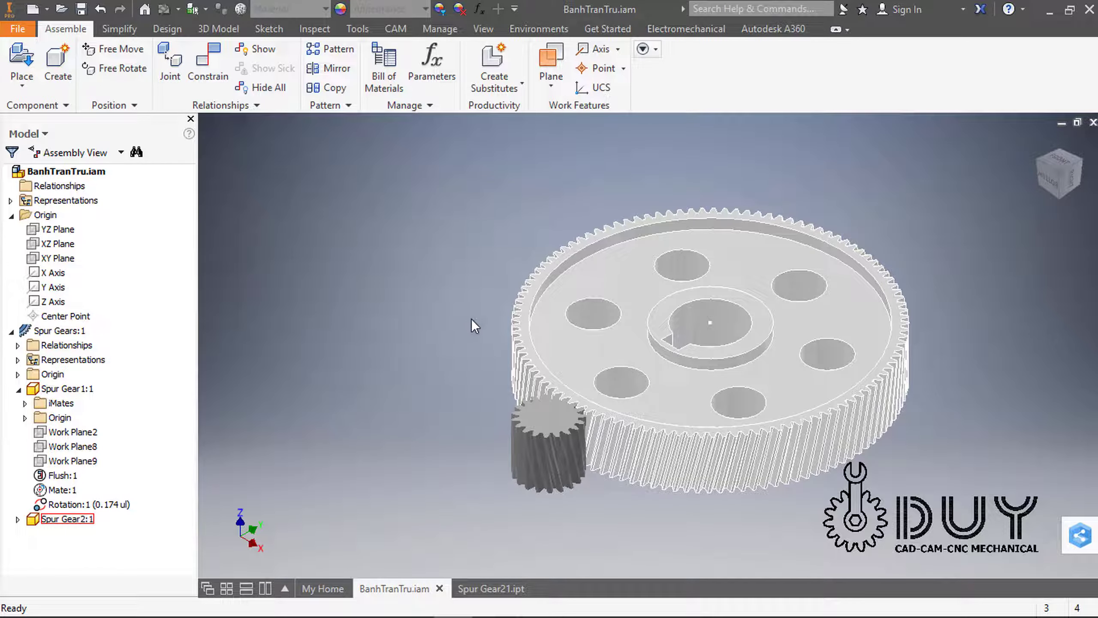
right_click(576, 343)
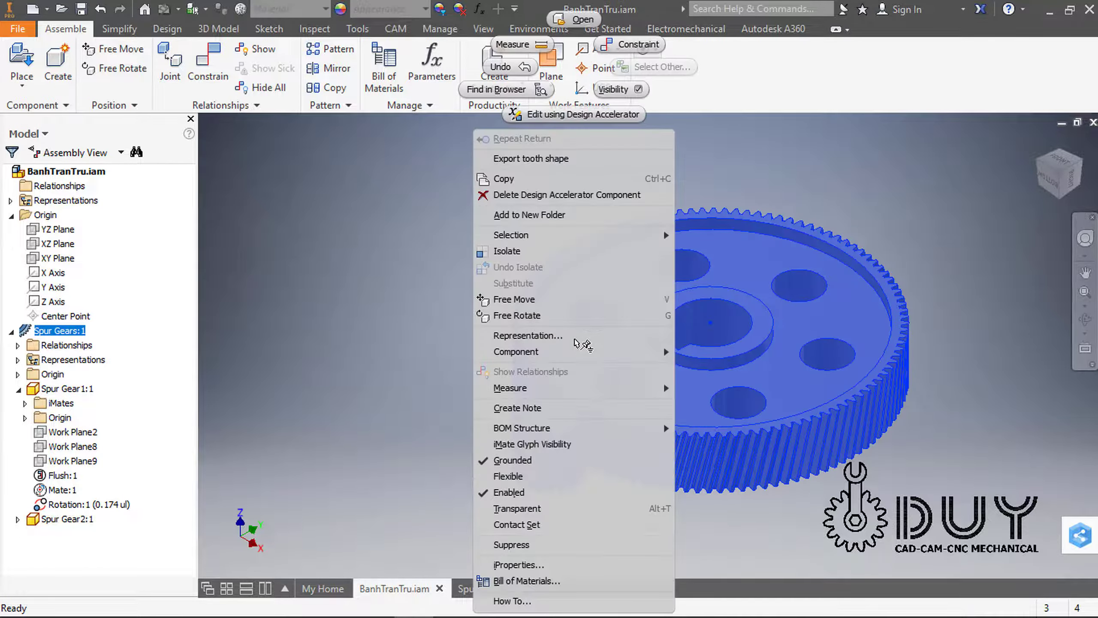
click(536, 459)
click(441, 319)
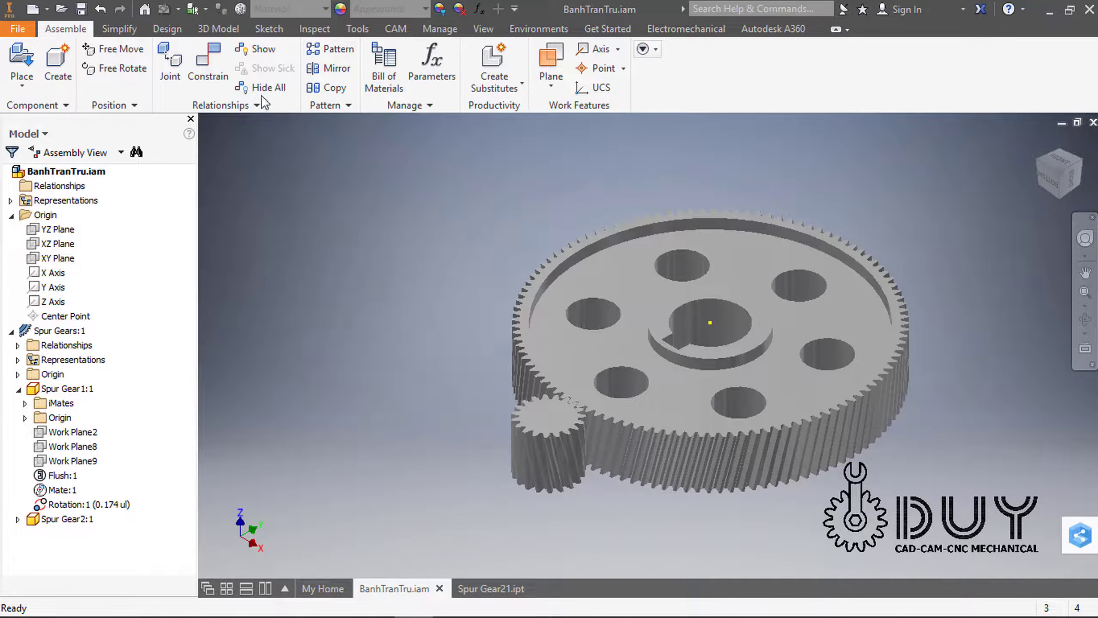
Mate the small gear's Work Plane2 to the assembly's XY Plane with a 0 mm offset
click(218, 73)
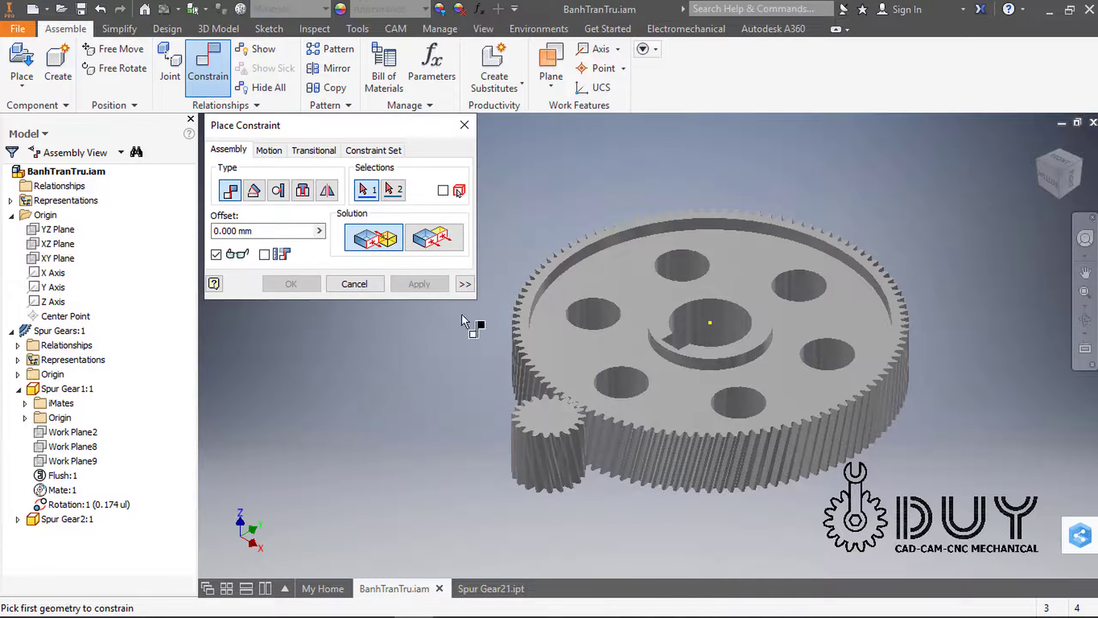
click(92, 433)
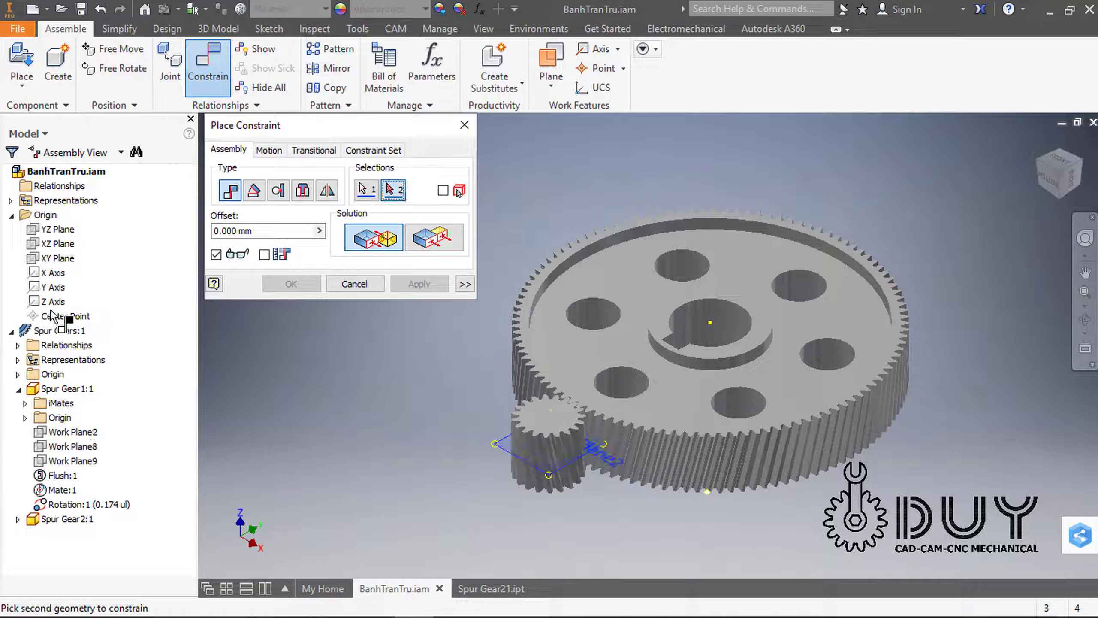
click(57, 258)
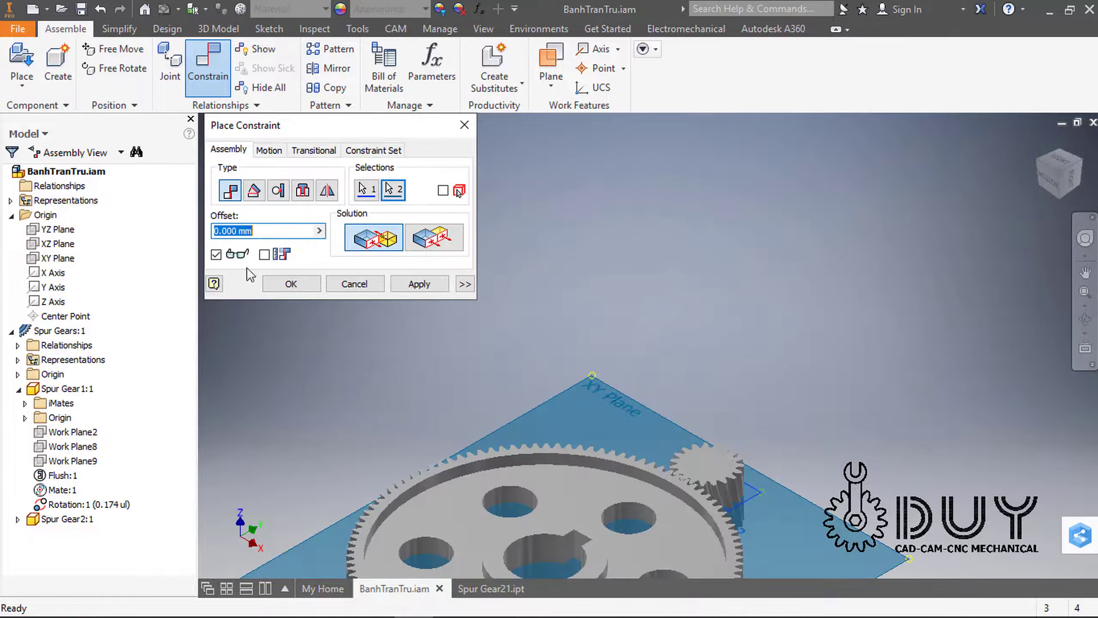
click(419, 284)
click(355, 284)
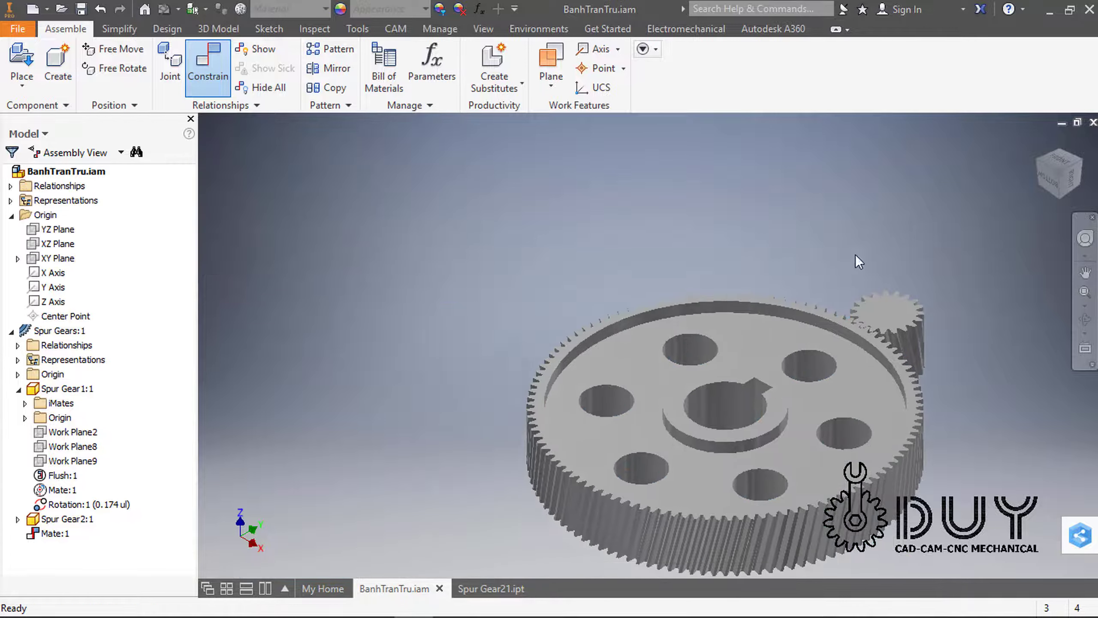
Constrain Spur Gear1's Work Plane8 at 0 deg to the assembly's XZ Plane, using the large gear's bore axis as reference vector
click(1057, 163)
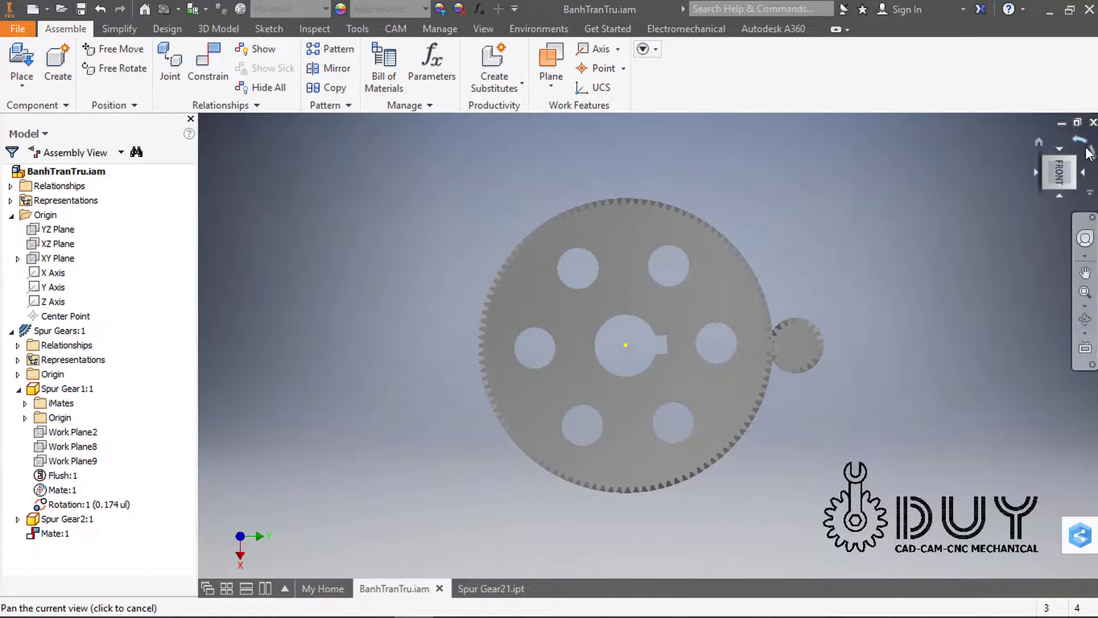
click(1085, 143)
shift+middle_drag(681, 367, 805, 240)
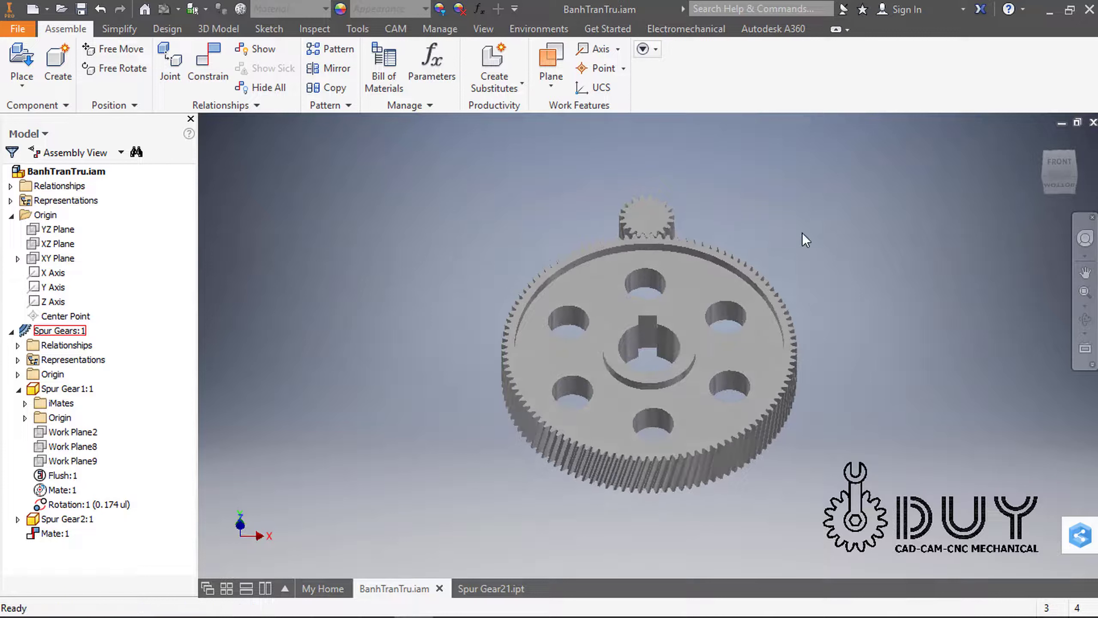
click(228, 79)
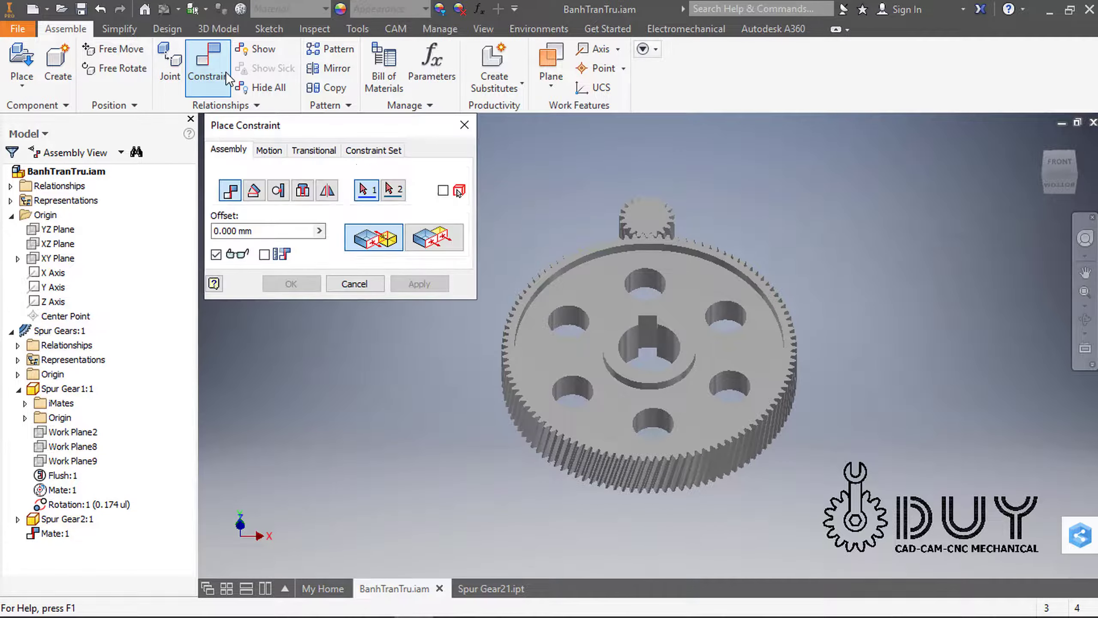
click(254, 191)
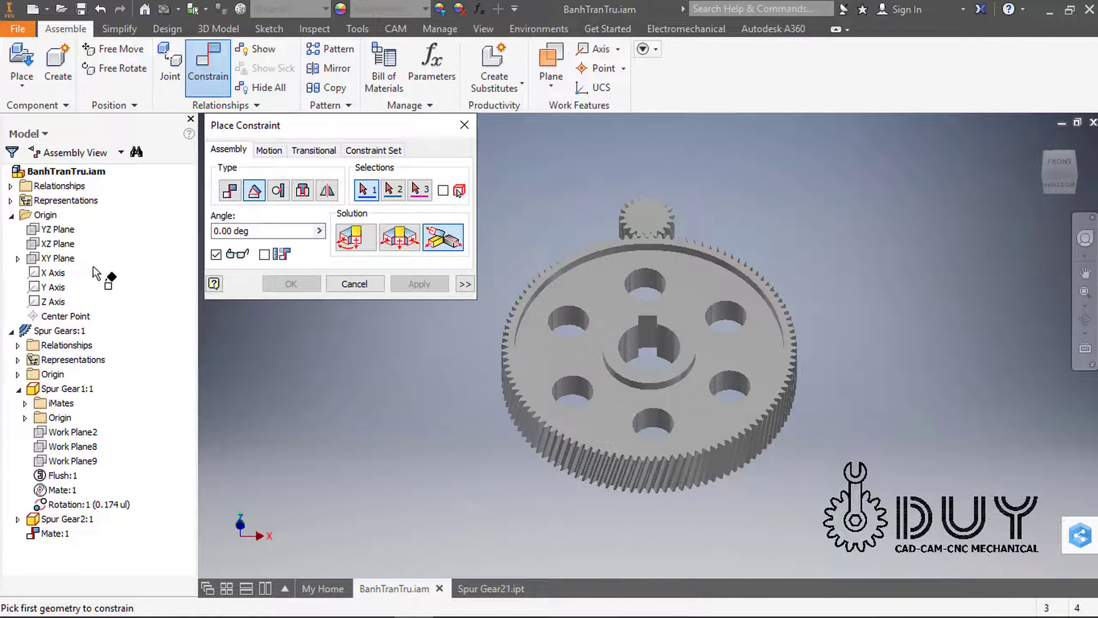
click(58, 452)
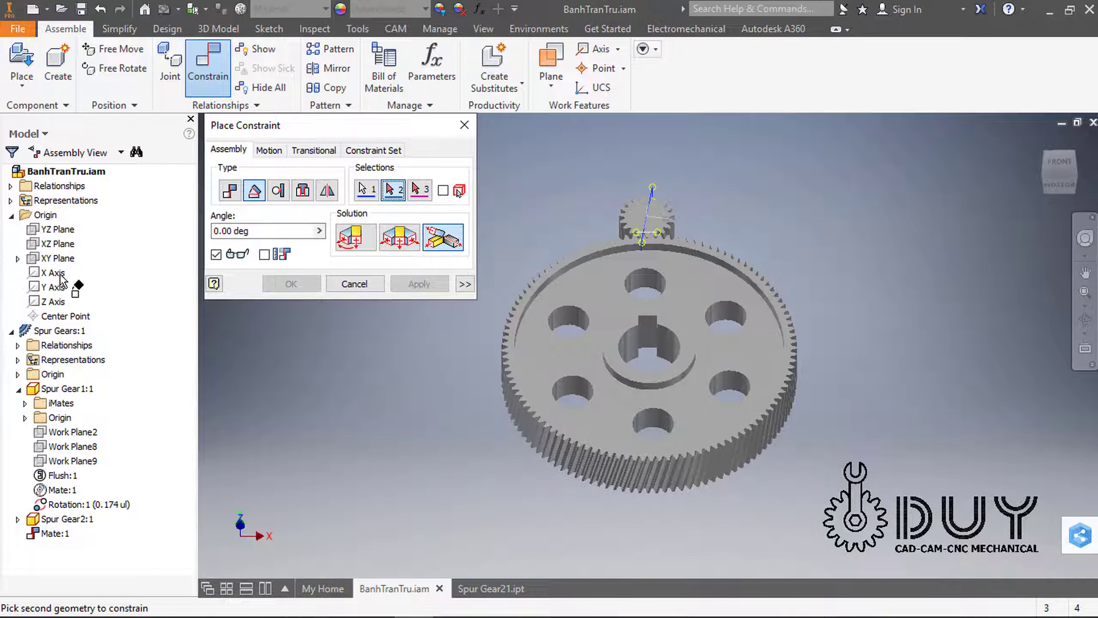
click(62, 250)
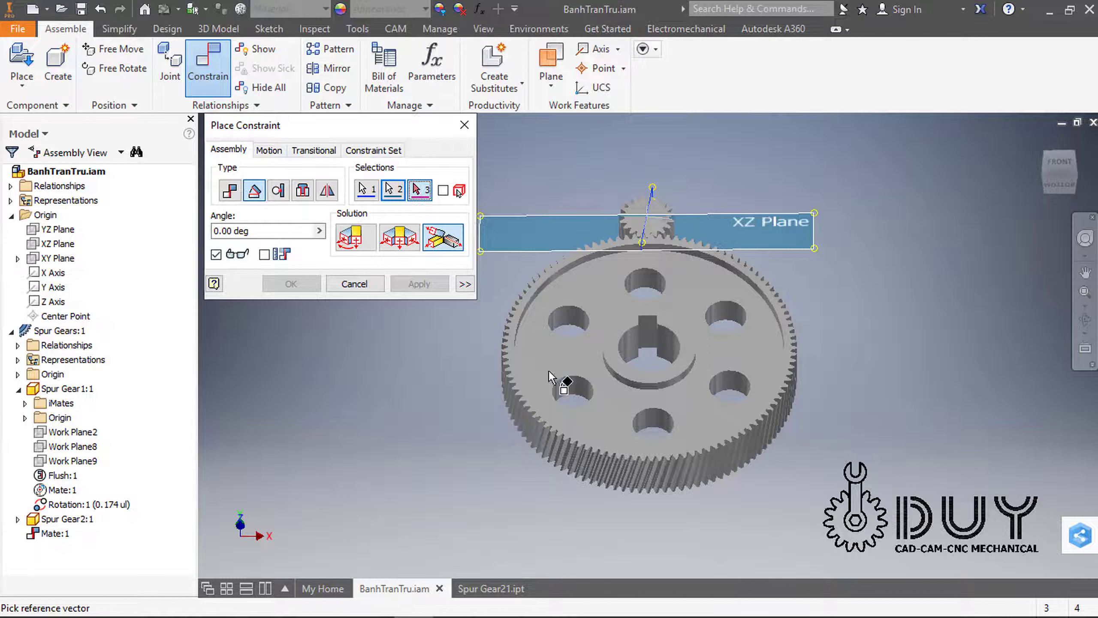
click(670, 362)
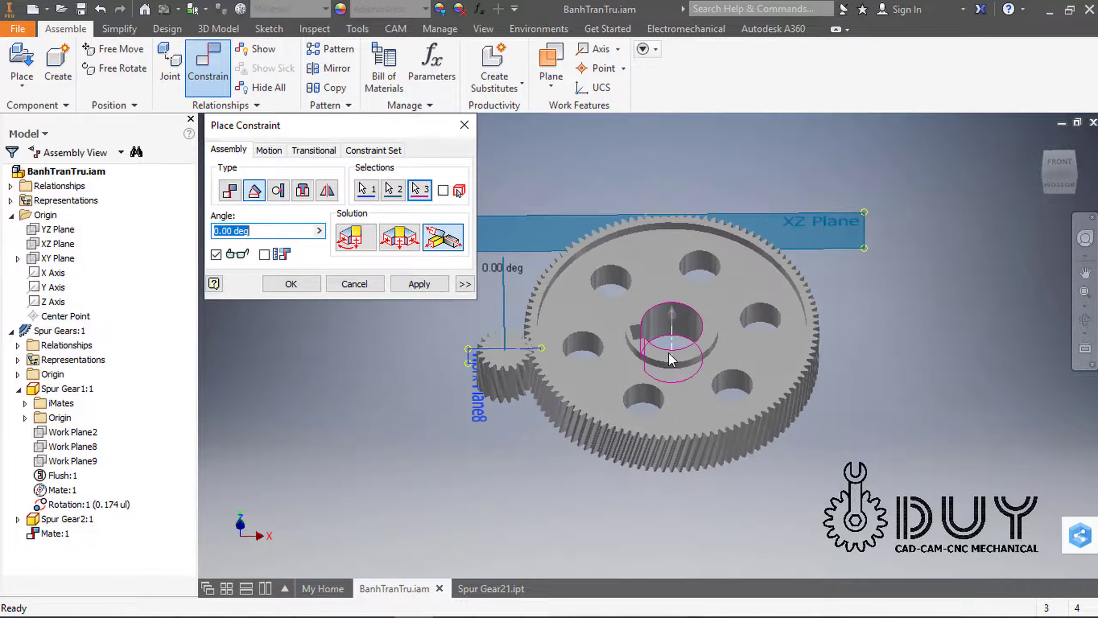
click(418, 273)
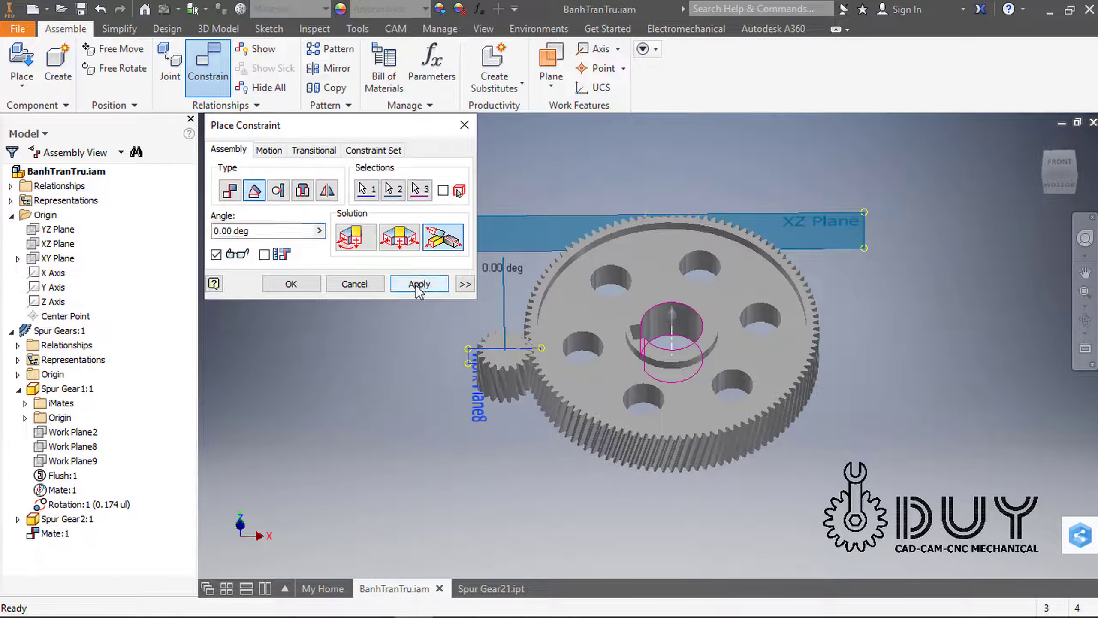
click(352, 285)
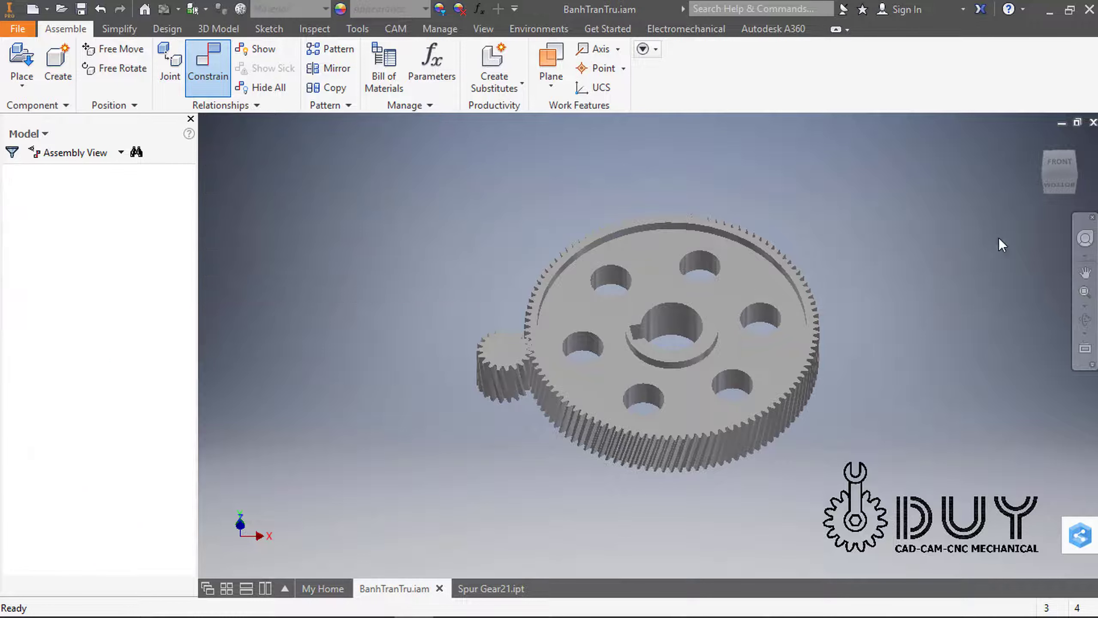
Make the Spur Gears subassembly flexible
click(1061, 166)
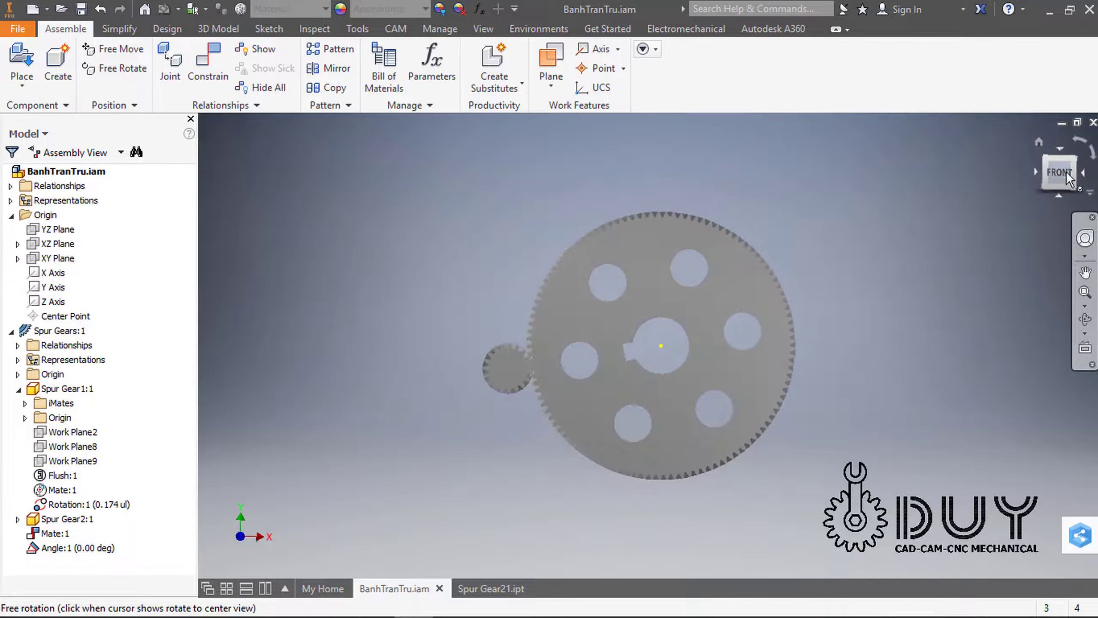
click(1087, 169)
shift+middle_drag(789, 286, 990, 255)
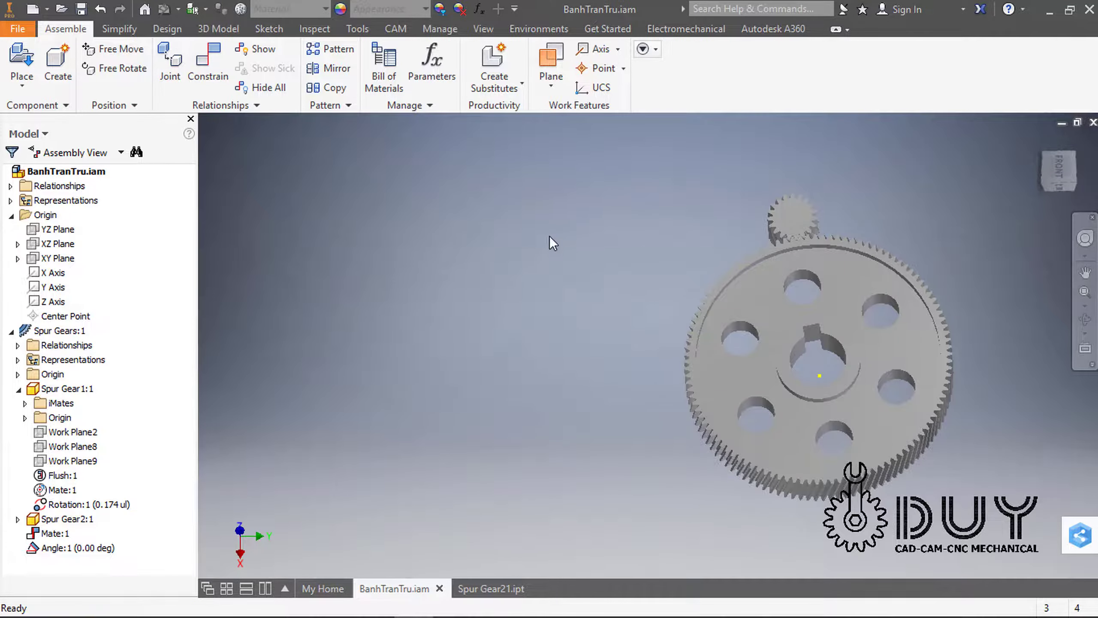
scroll(561, 294, up, 4)
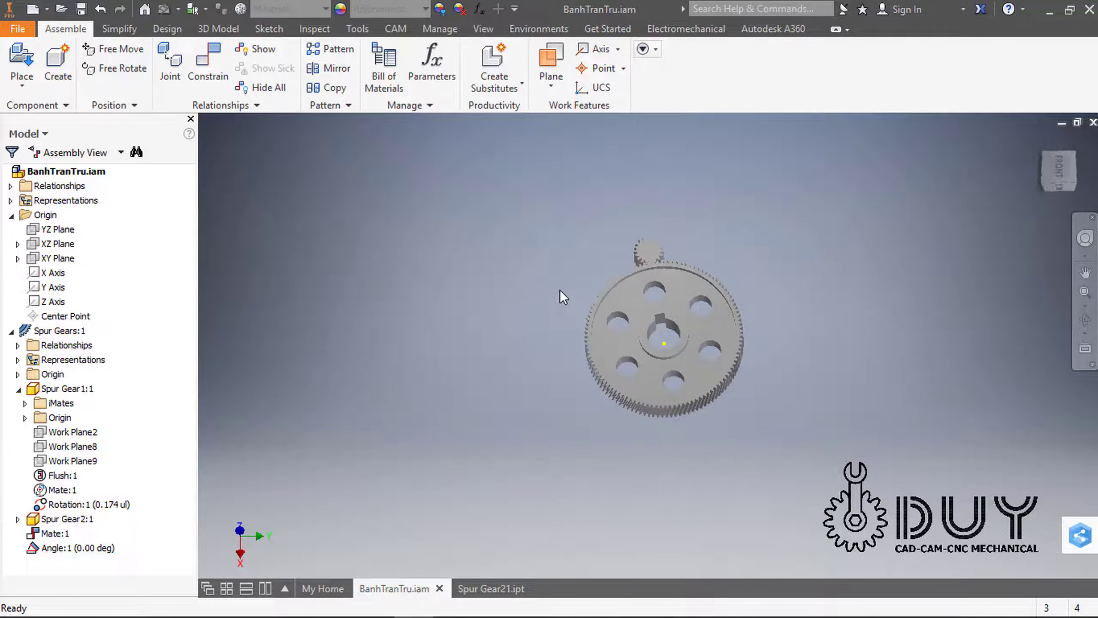
scroll(559, 290, down, 4)
middle_drag(560, 290, 451, 256)
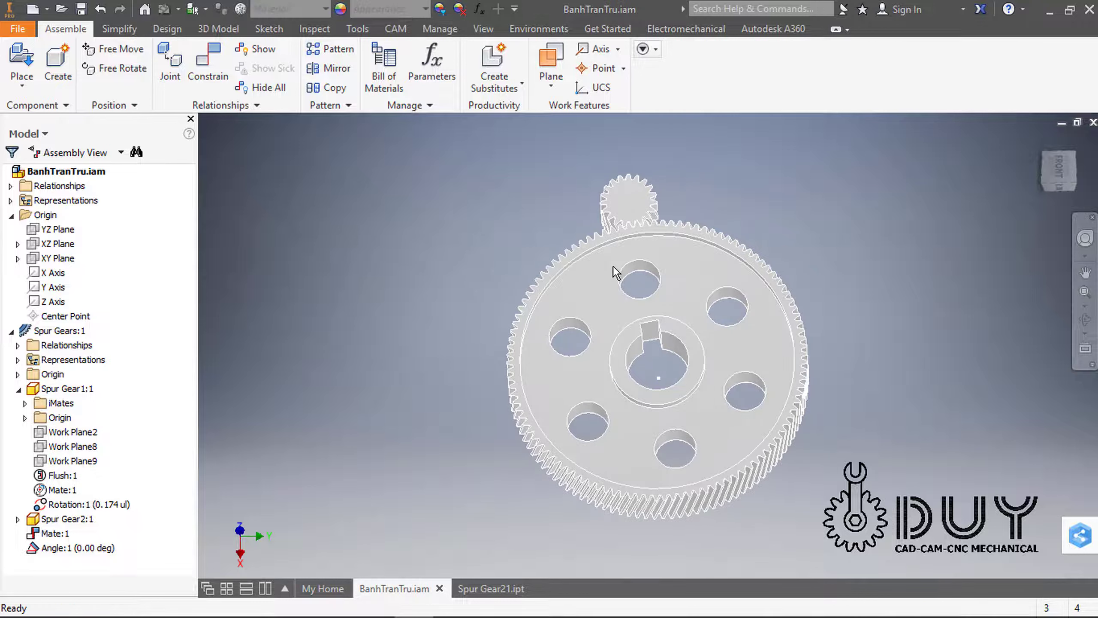
click(612, 266)
right_click(612, 266)
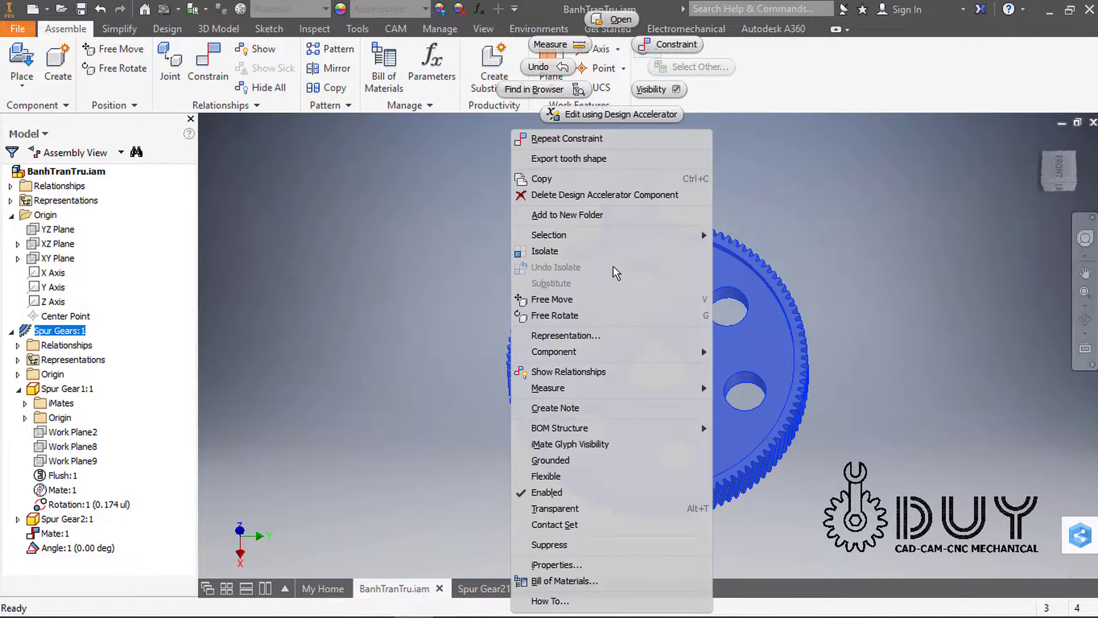
click(569, 477)
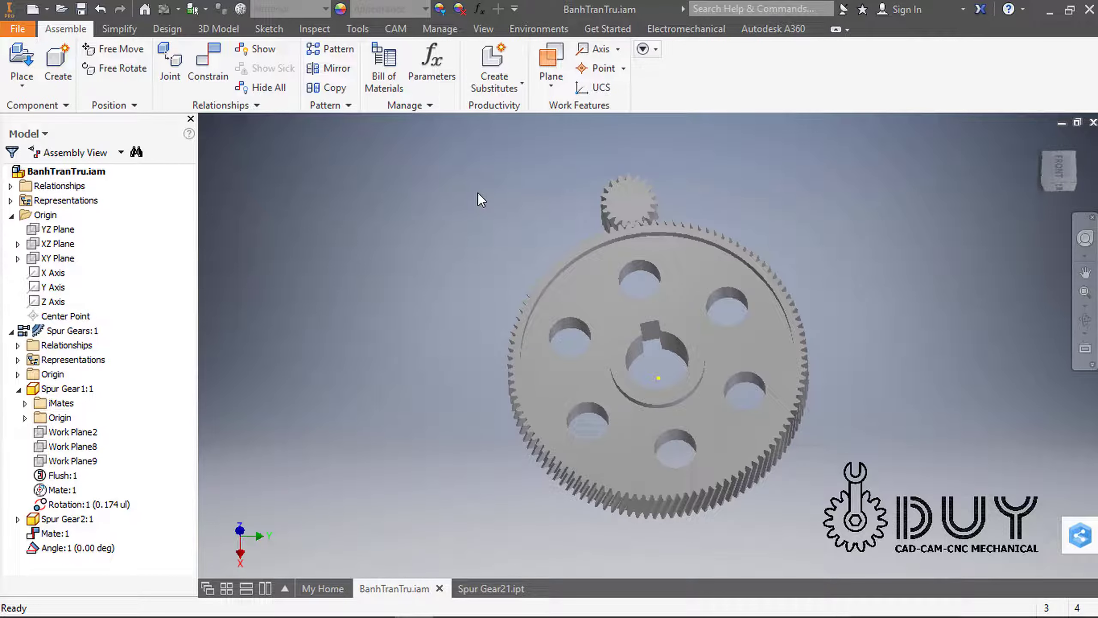
In Inventor Studio, animate the Angle:1 constraint from 0 to 7200 deg, ending at 10 s
click(539, 30)
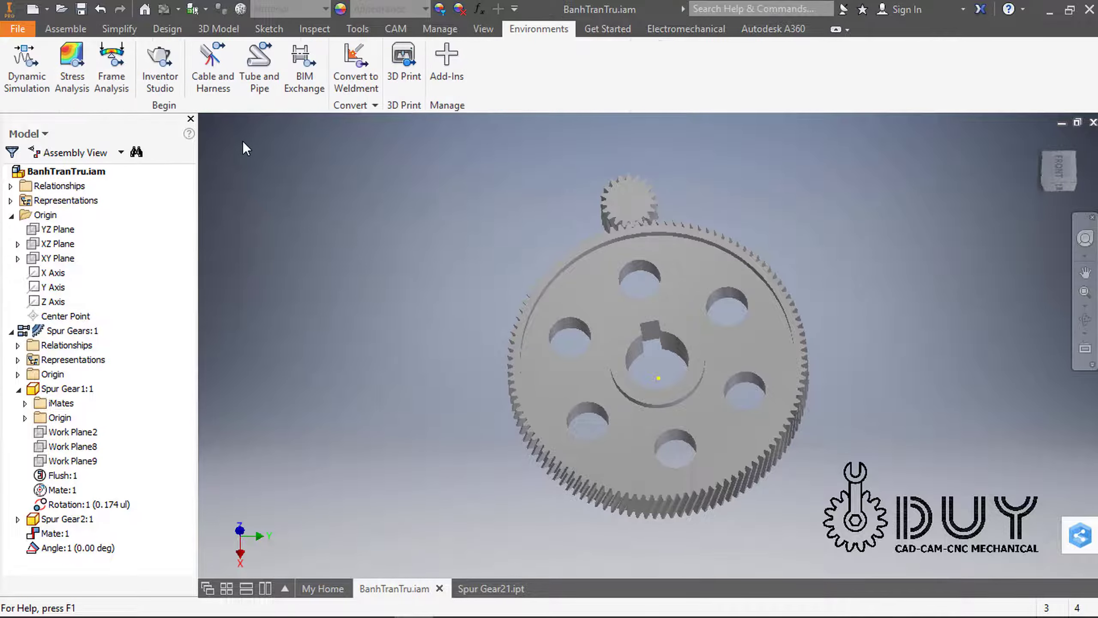
click(165, 79)
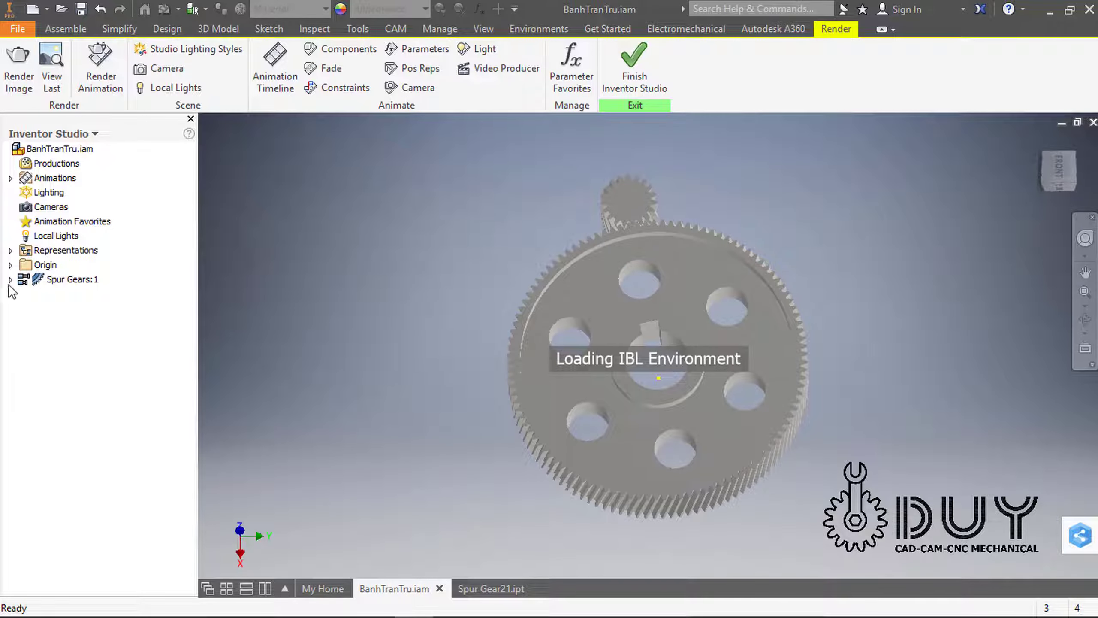
click(11, 279)
right_click(73, 365)
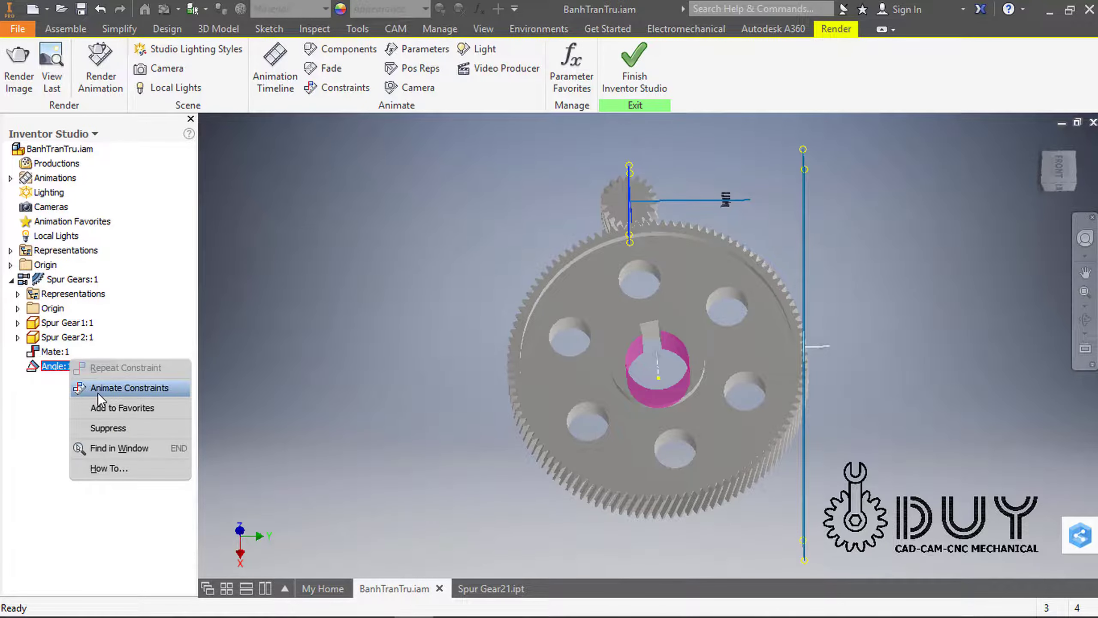
click(97, 393)
click(487, 348)
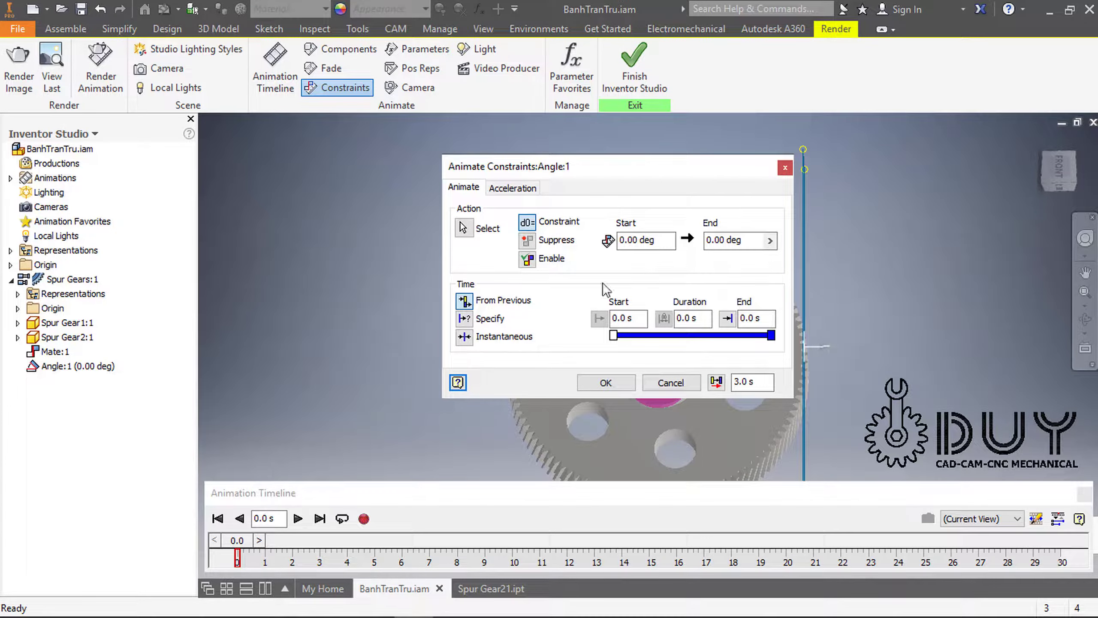
click(733, 240)
text(7200)
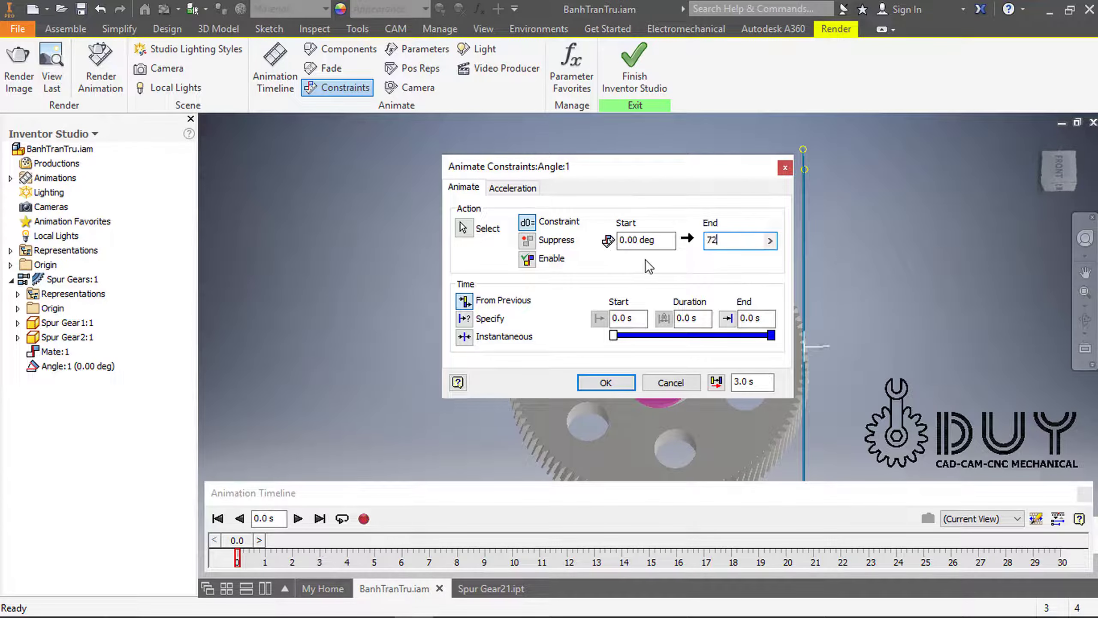
click(759, 320)
text(10)
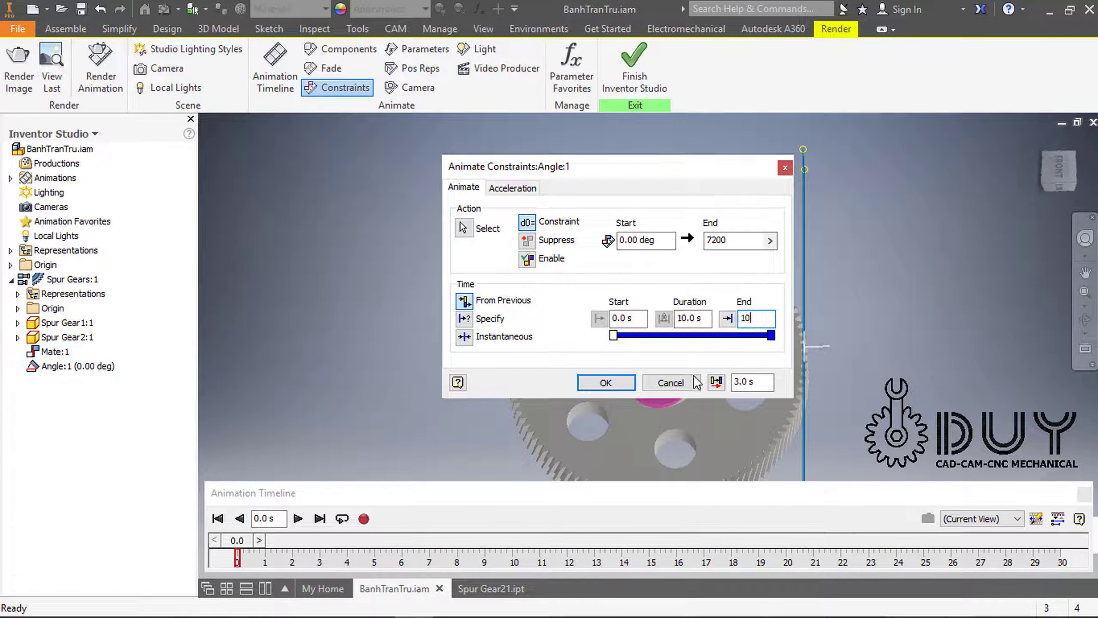
click(605, 382)
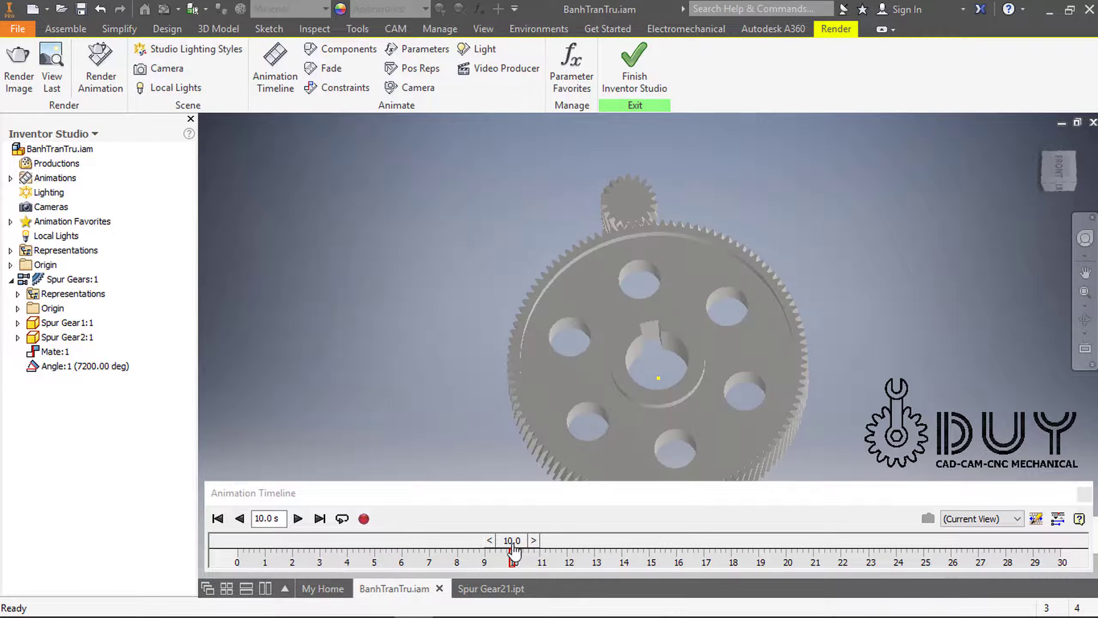
Return the animation timeline to 0 s and play the gear rotation
drag(512, 553, 235, 527)
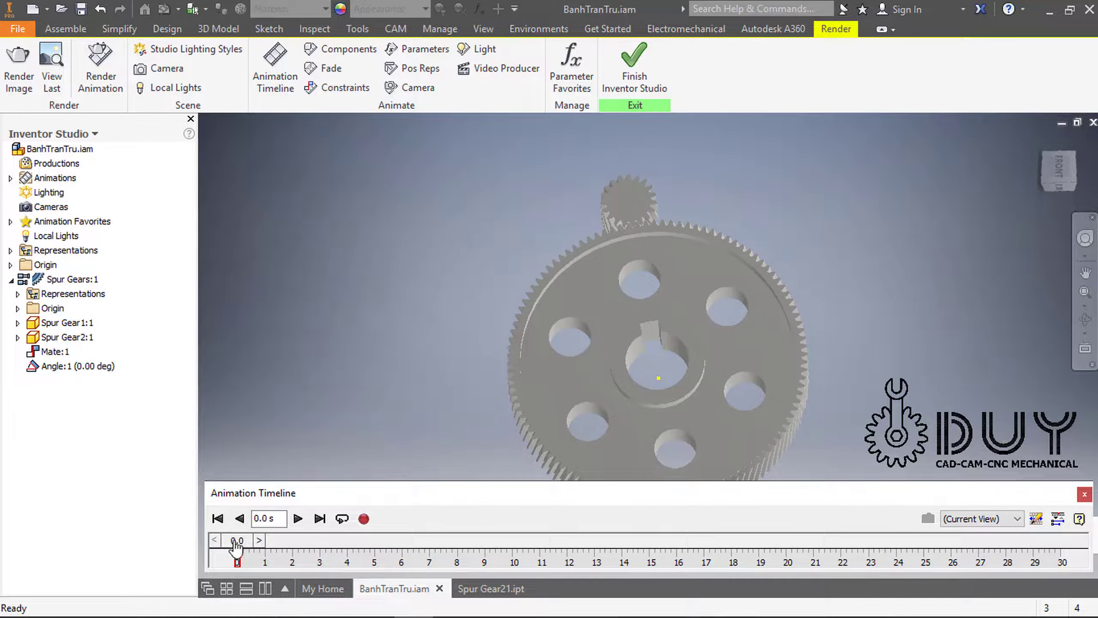
click(297, 520)
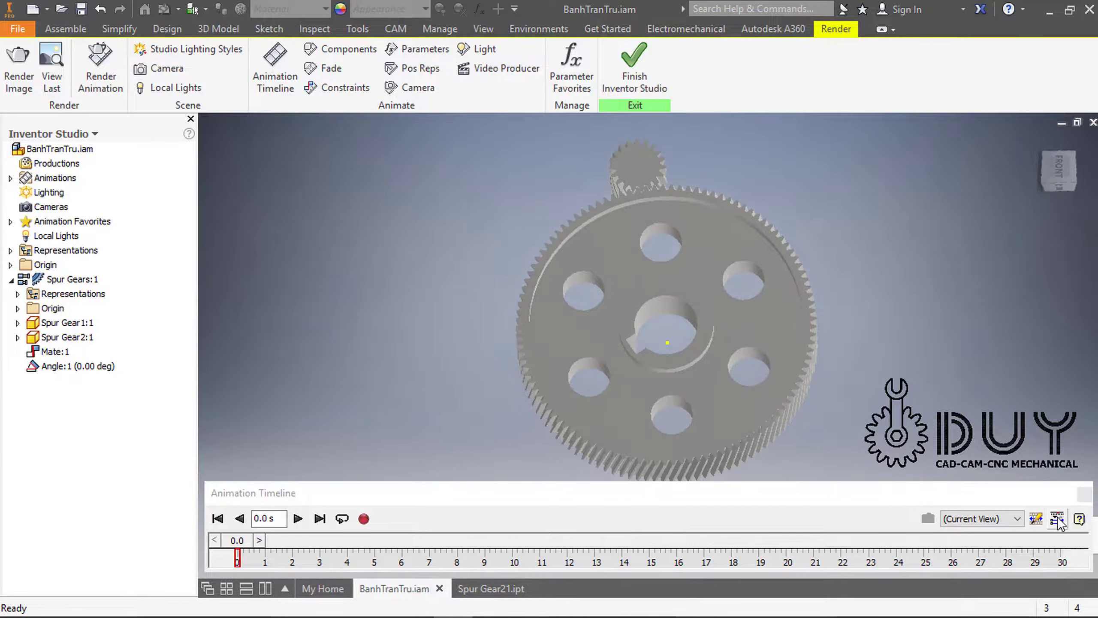
Expand the animation's action editor and mirror the Angle:1 action on the timeline
click(1057, 518)
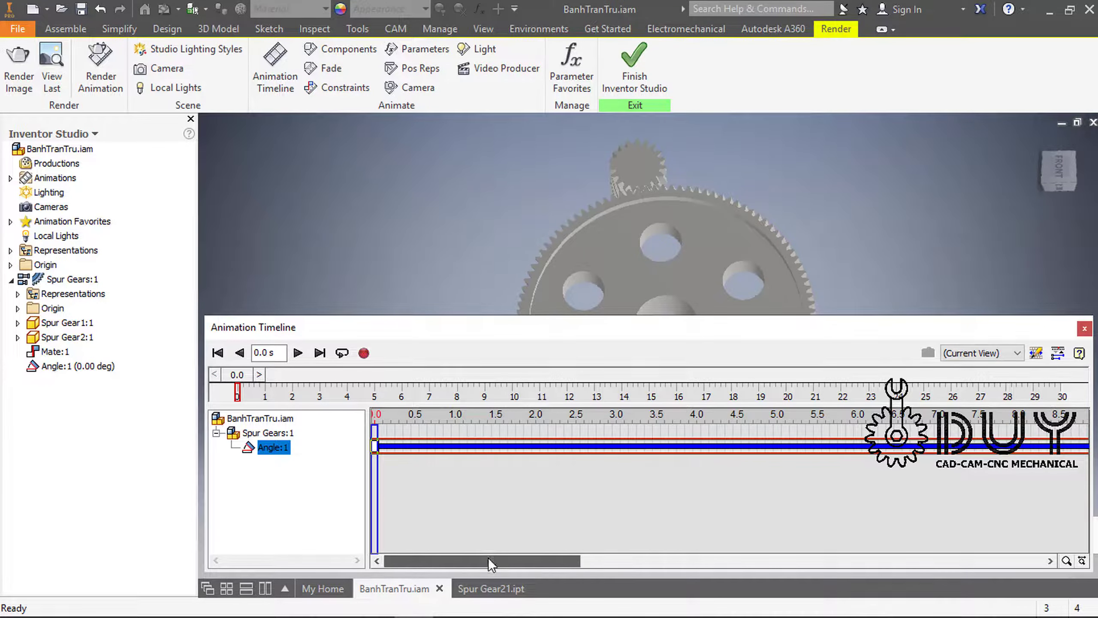
drag(488, 558, 682, 550)
click(448, 448)
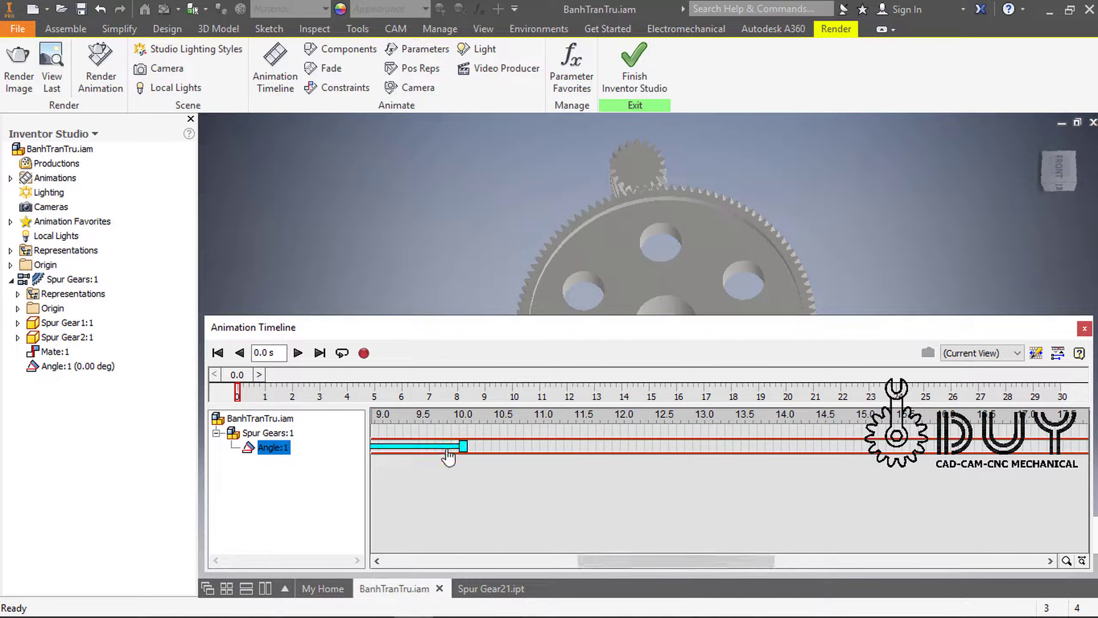
right_click(446, 448)
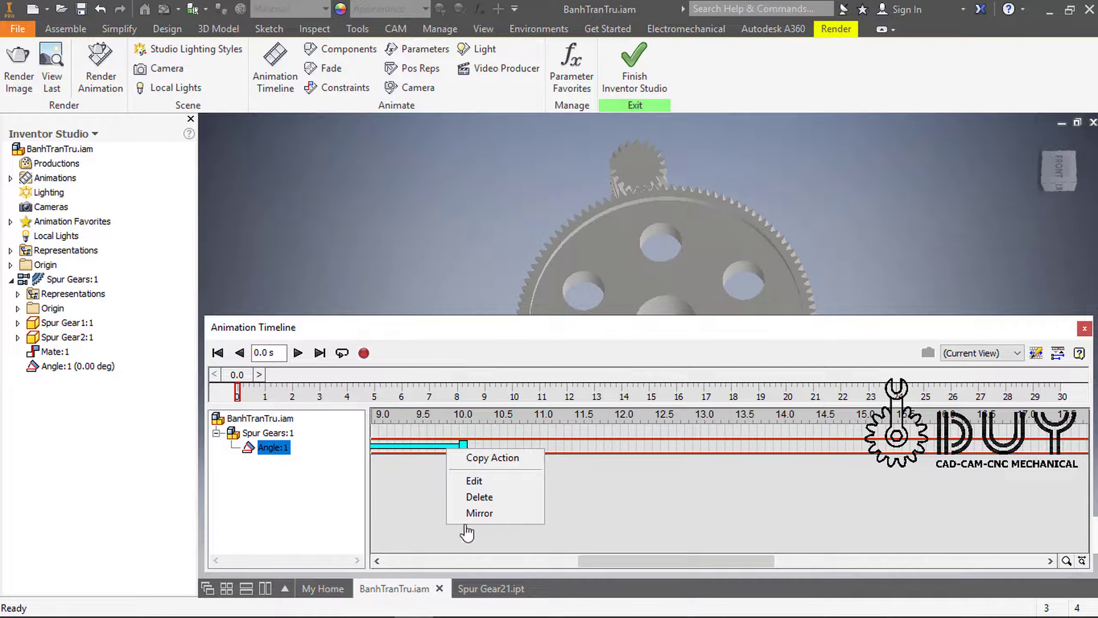
click(475, 514)
Collapse the action editor and play the mirrored gear animation from 0 s
drag(690, 563, 494, 563)
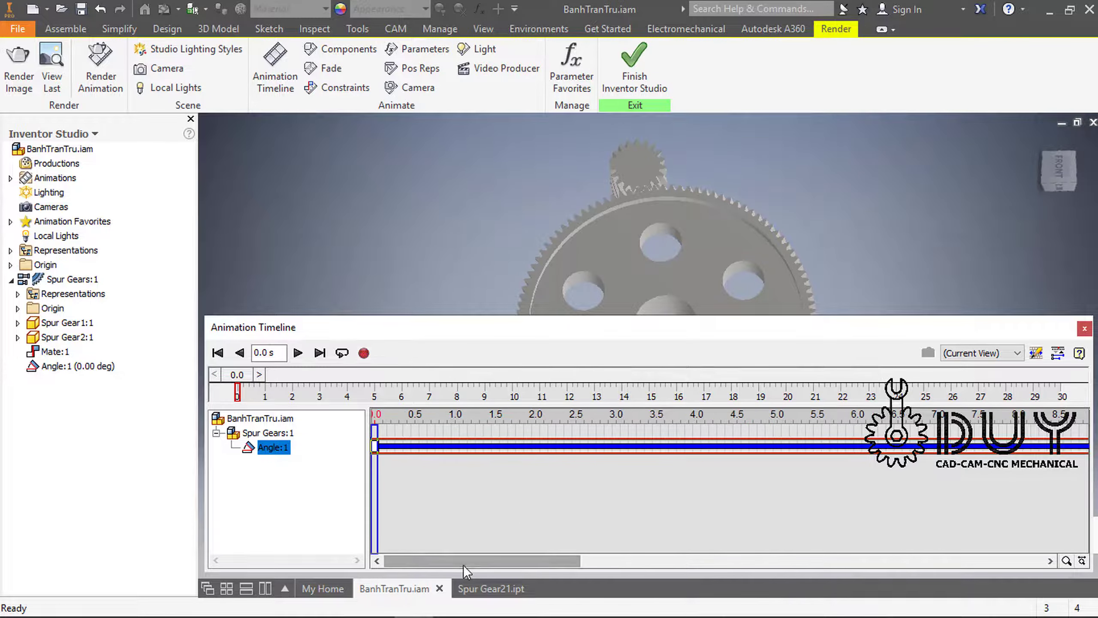
click(1055, 354)
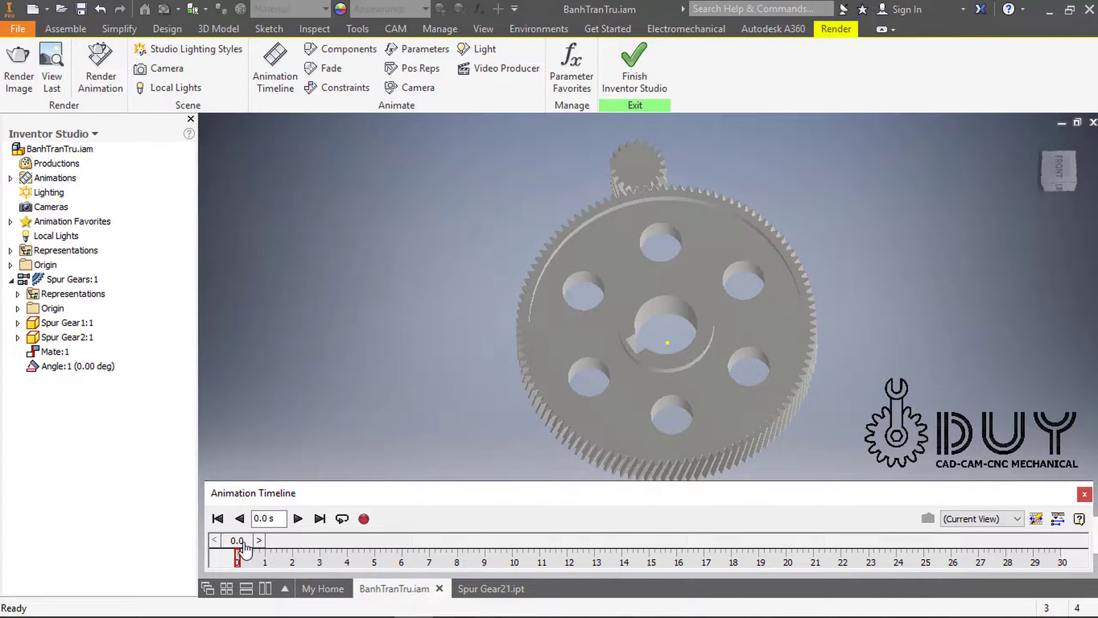
click(298, 518)
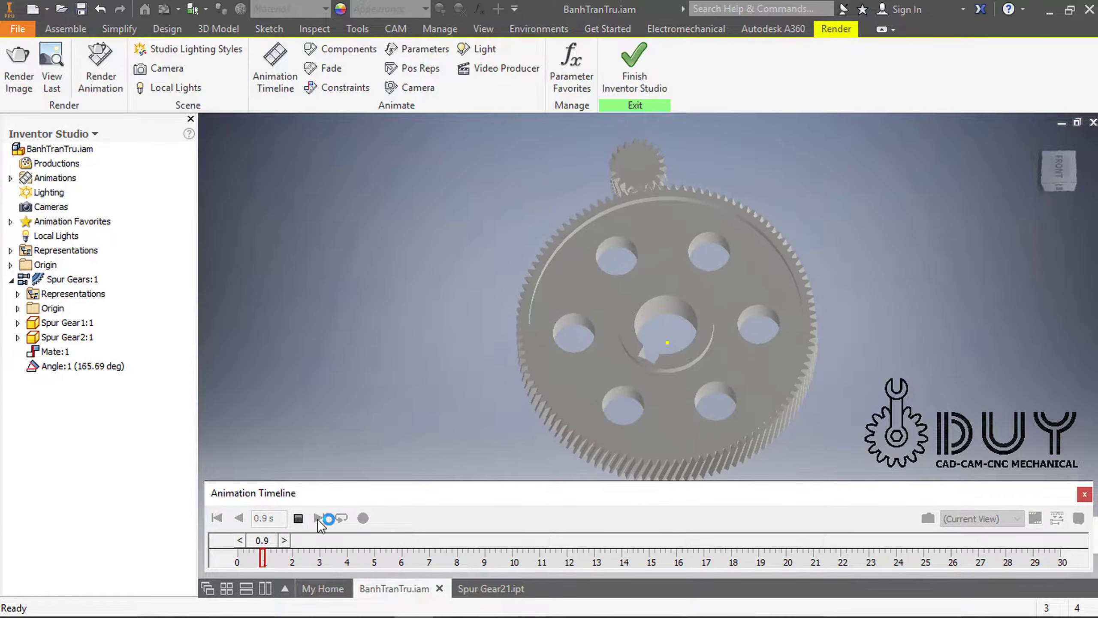